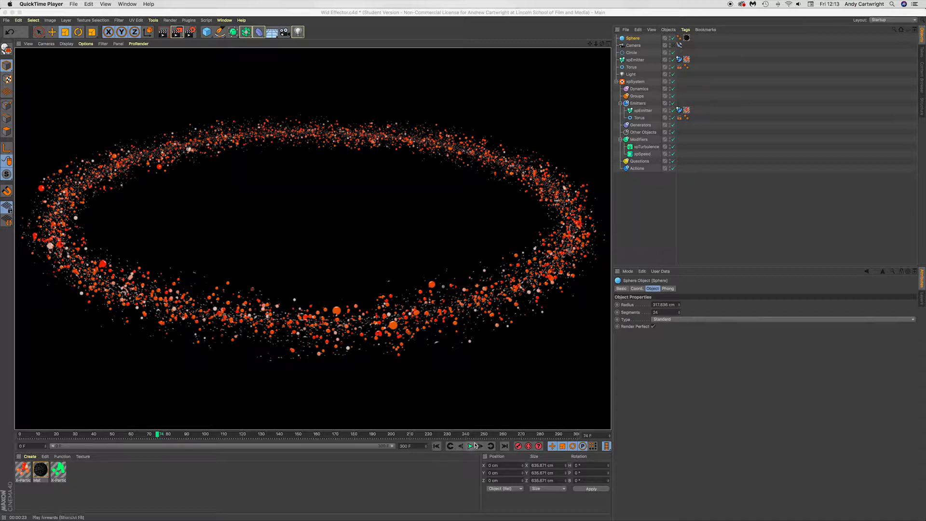
- Play the particle ring simulation from the first frame
click(422, 377)
key(shift+f)
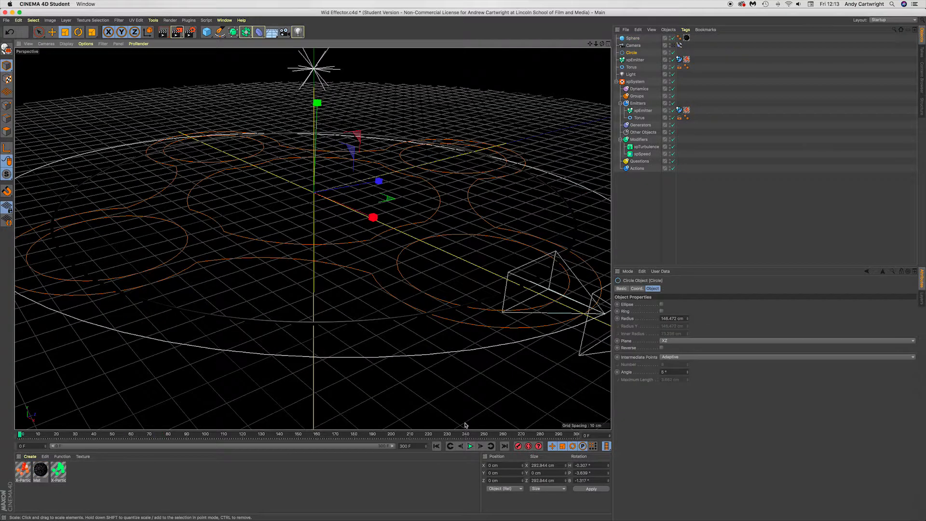
click(469, 446)
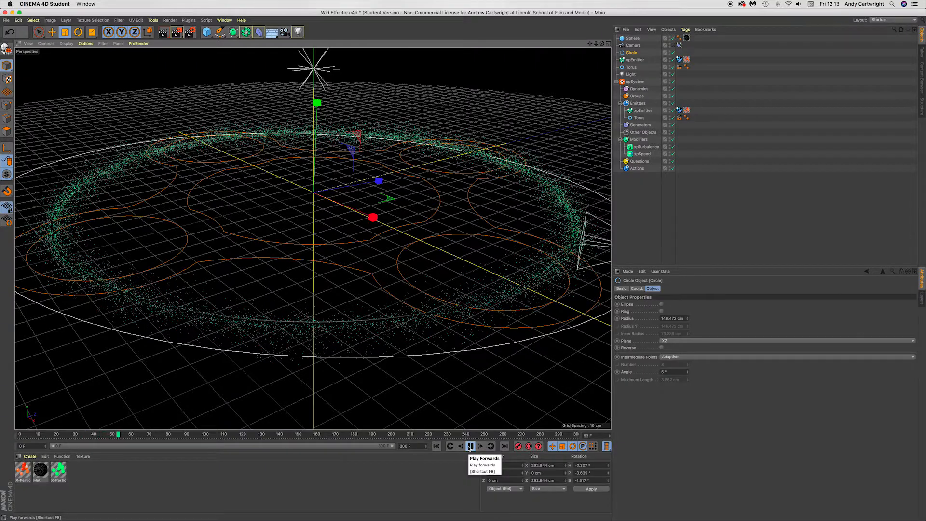
- Switch to Safari, open the Media Project One public site and find the X-Particles Final Material post's animation
key(ctrl+Left)
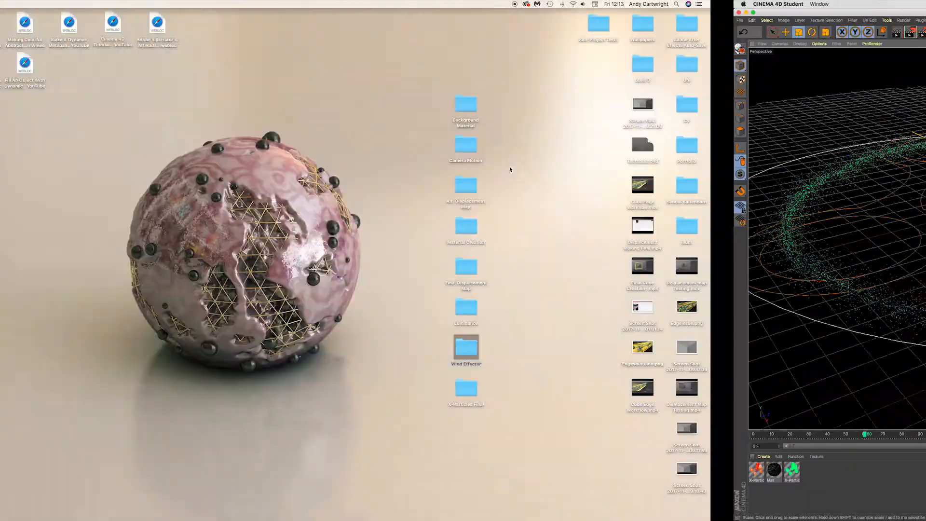
key(ctrl+Right)
key(ctrl+Right)
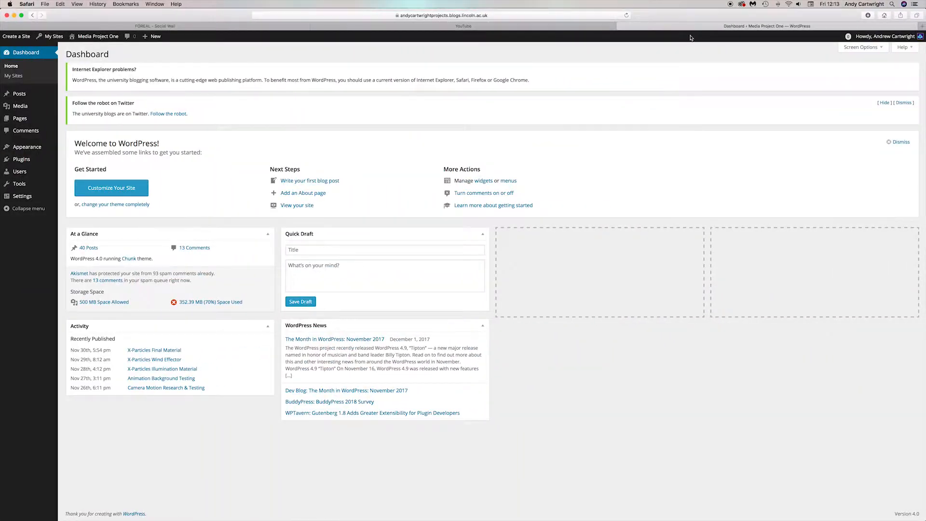
click(81, 48)
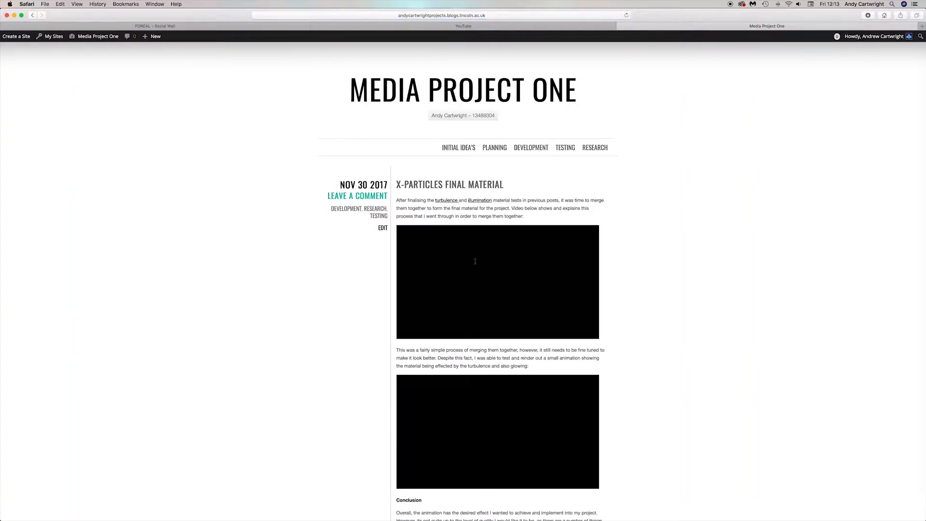
scroll(476, 260, down, 10)
scroll(476, 103, up, 3)
- Watch the X-Particles Final Material animation in full screen, pause it and return to the blog post
click(498, 183)
click(588, 231)
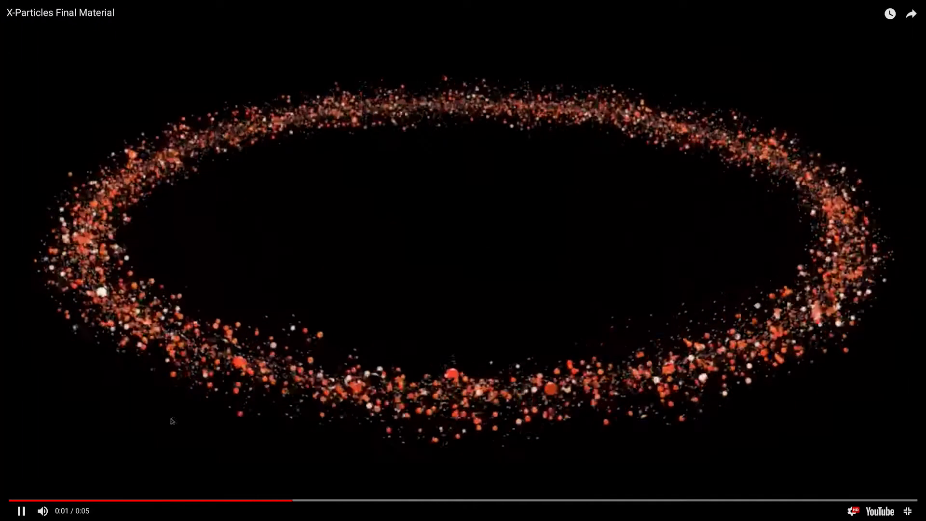
click(22, 512)
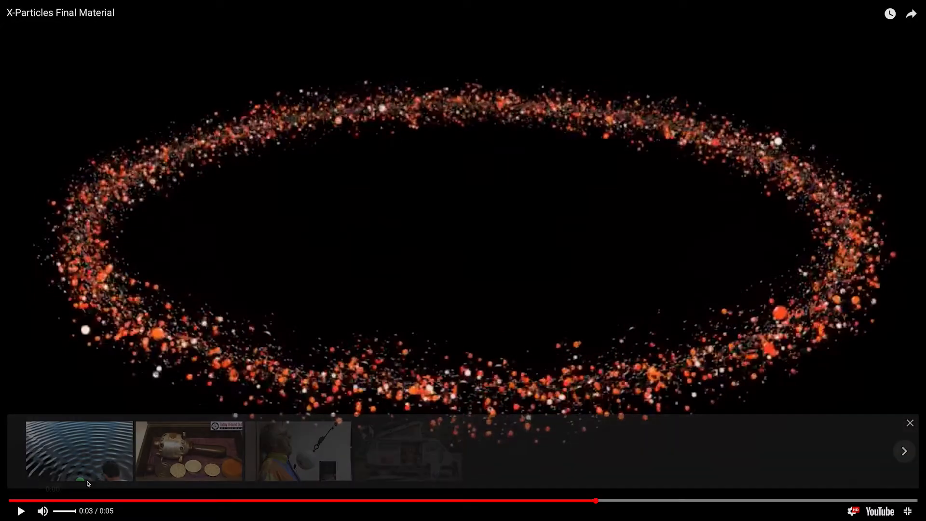
key(Escape)
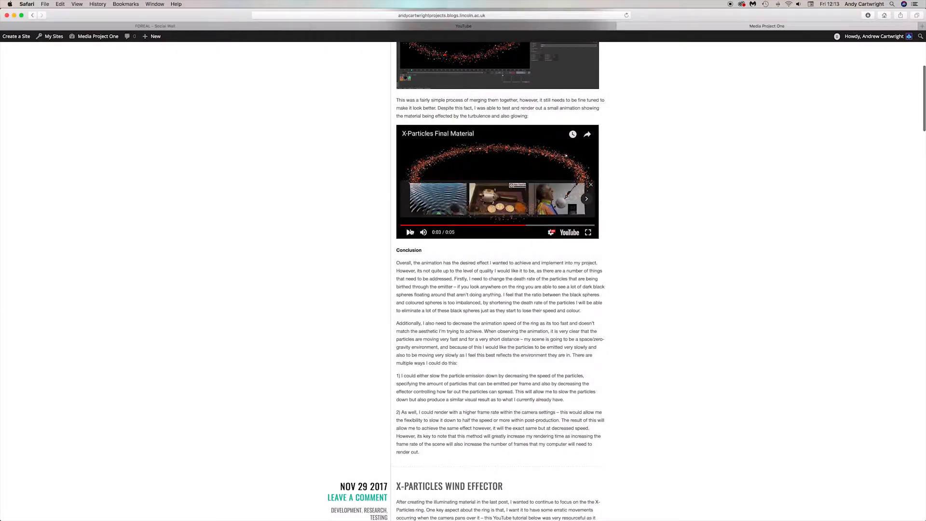
click(409, 232)
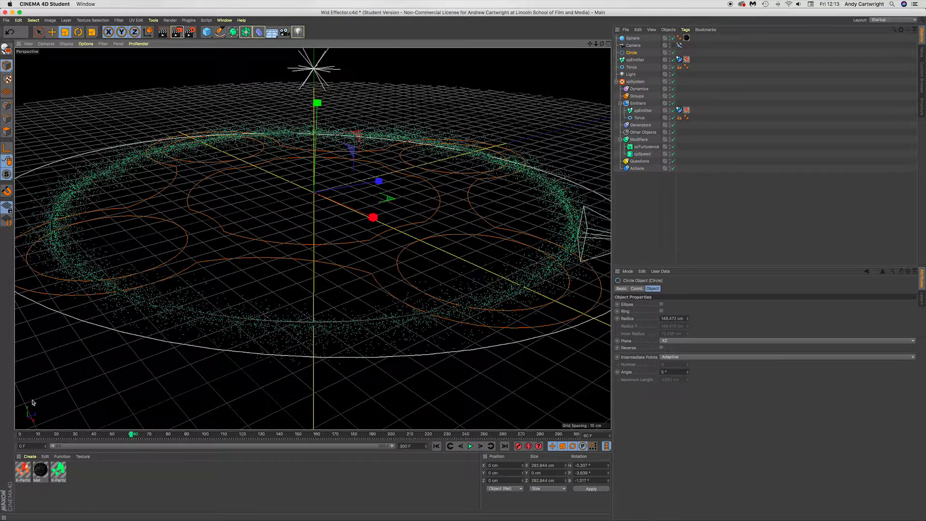
- In Cinema 4D, review the emission settings of the xpEmitter inside xpSystem and the xpSpeed modifier's properties
click(642, 111)
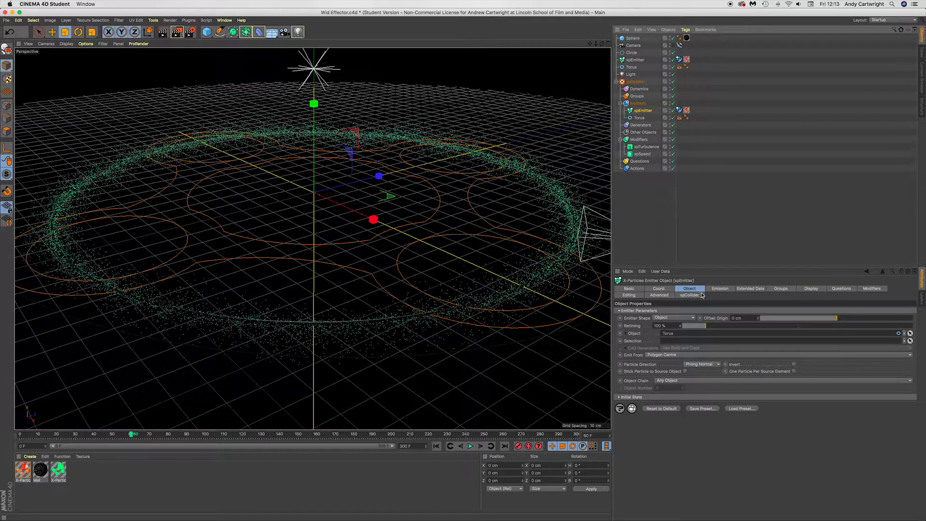
click(715, 289)
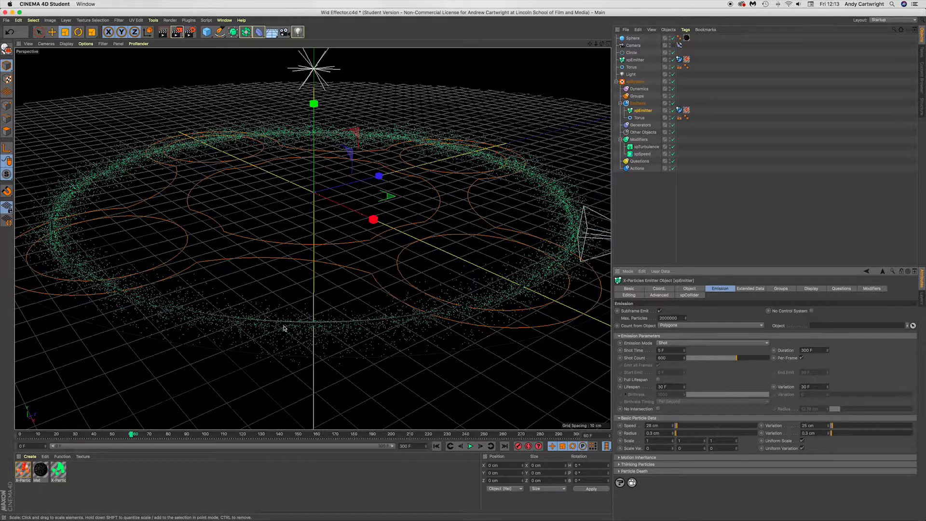
click(642, 154)
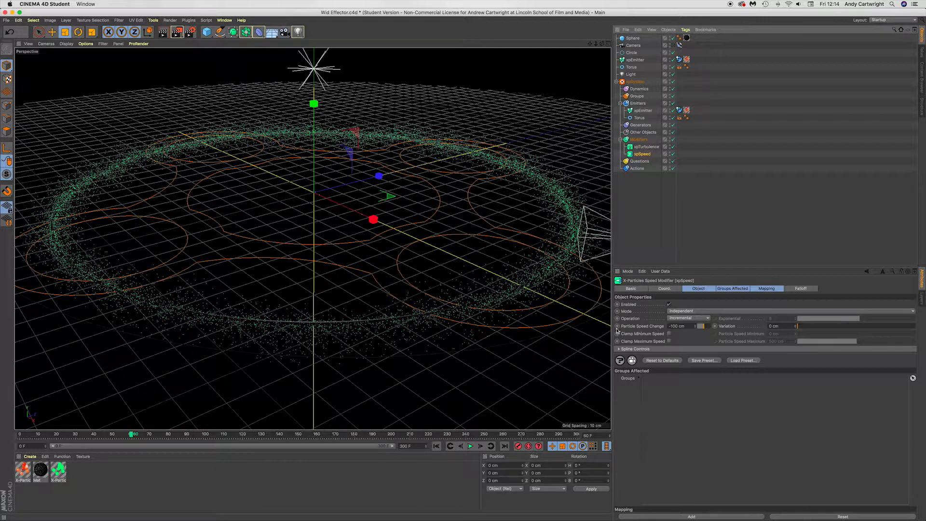
click(641, 111)
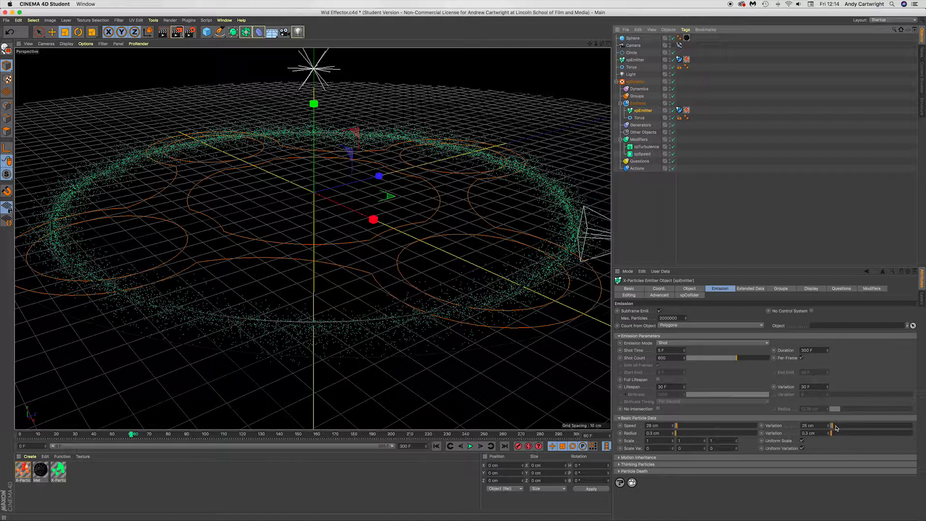
- Set the nested xpEmitter's speed variation to 28 cm and both its lifespan and lifespan variation to 10 F
drag(834, 427, 836, 427)
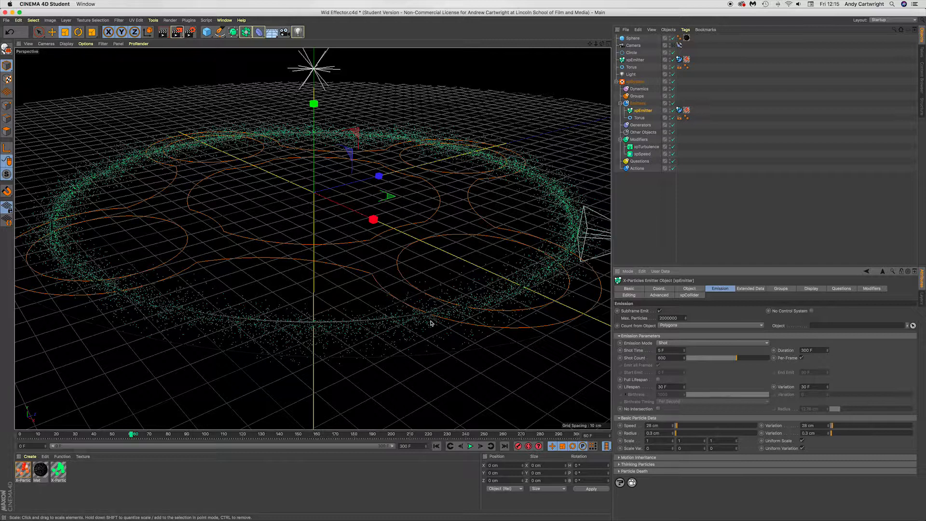
double_click(660, 386)
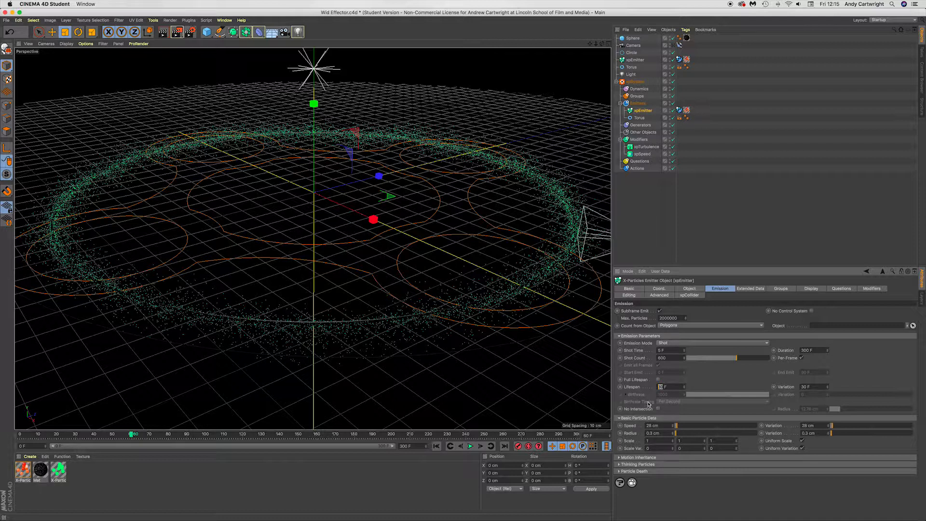
click(634, 351)
click(735, 377)
click(635, 358)
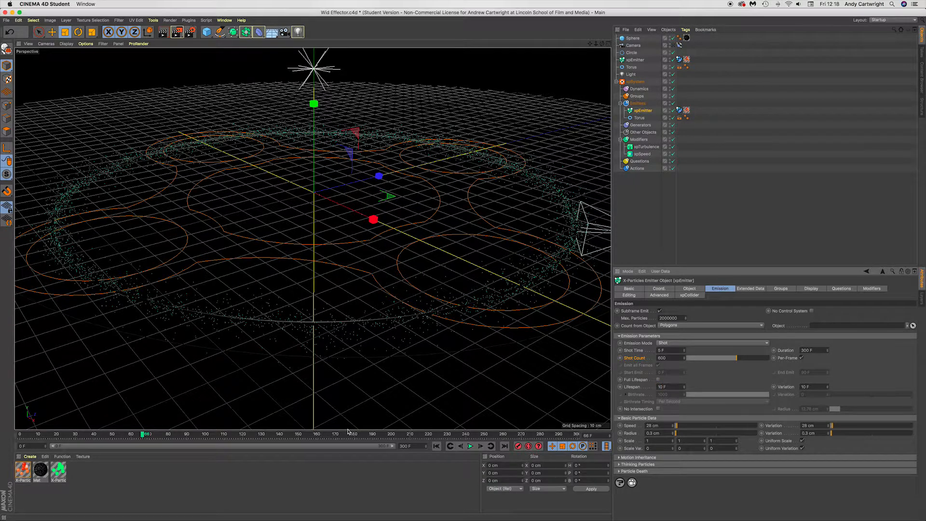
- Replay the simulation from the first frame and stop it to check the shortened particle lifespan
click(437, 446)
click(470, 446)
click(470, 446)
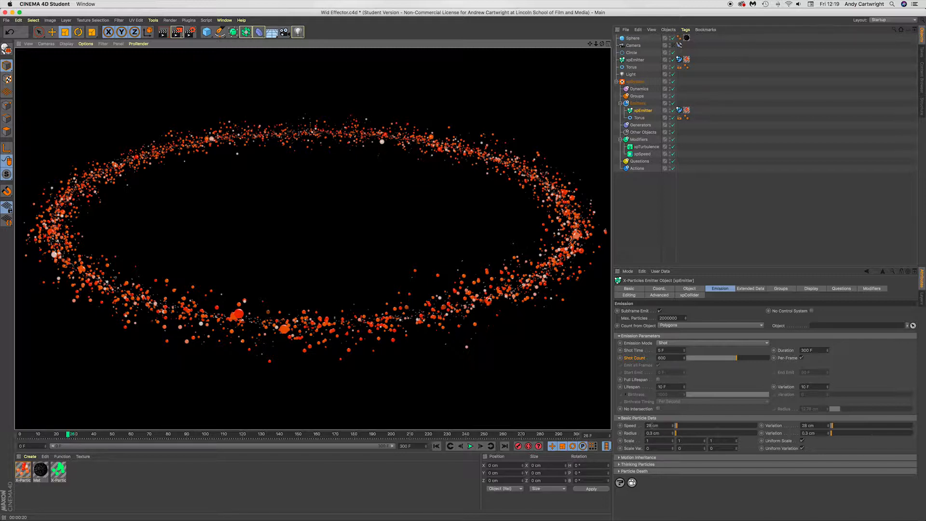
- Set the nested emitter's speed and speed variation to 10 cm, and replay the simulation from the start
text(10)
key(Tab)
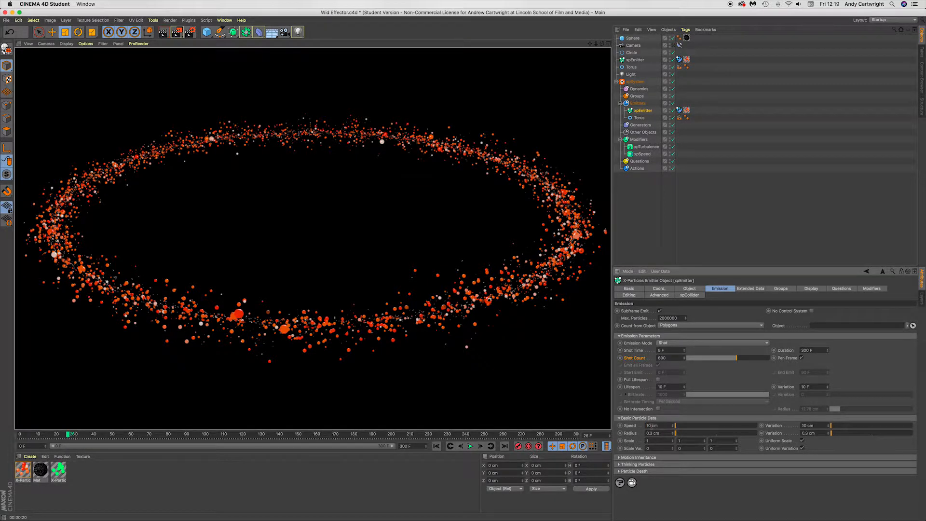
text(10)
key(Return)
click(436, 446)
click(468, 447)
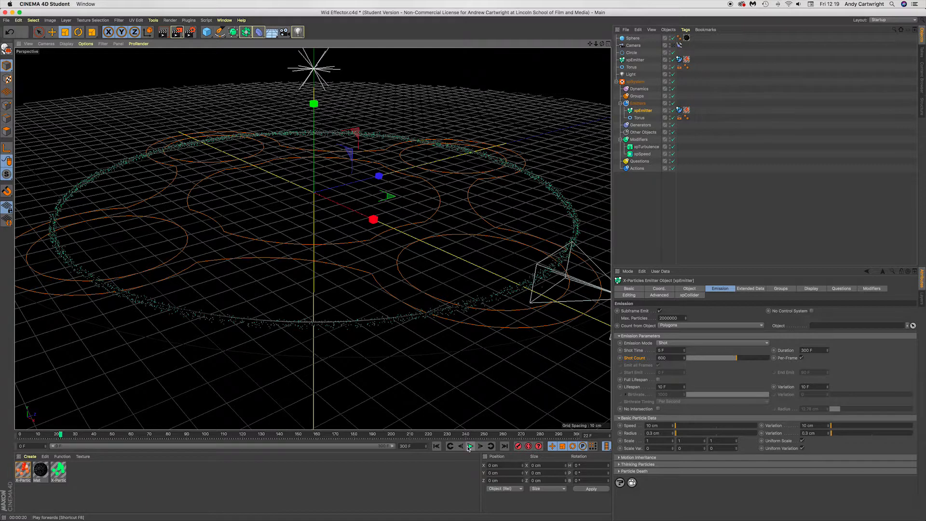
- Try a particle speed change of 513 cm on the xpSpeed modifier and play the simulation from the first frame
click(642, 154)
click(707, 326)
key(shift+f)
click(470, 446)
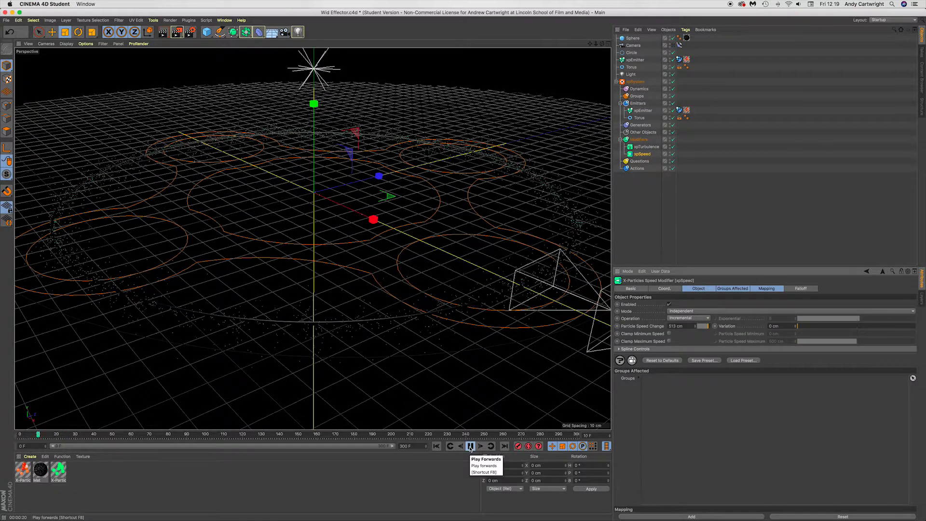
- Set the xpSpeed modifier's particle speed change to 50 cm and preview the simulation
double_click(673, 326)
text(50)
key(Return)
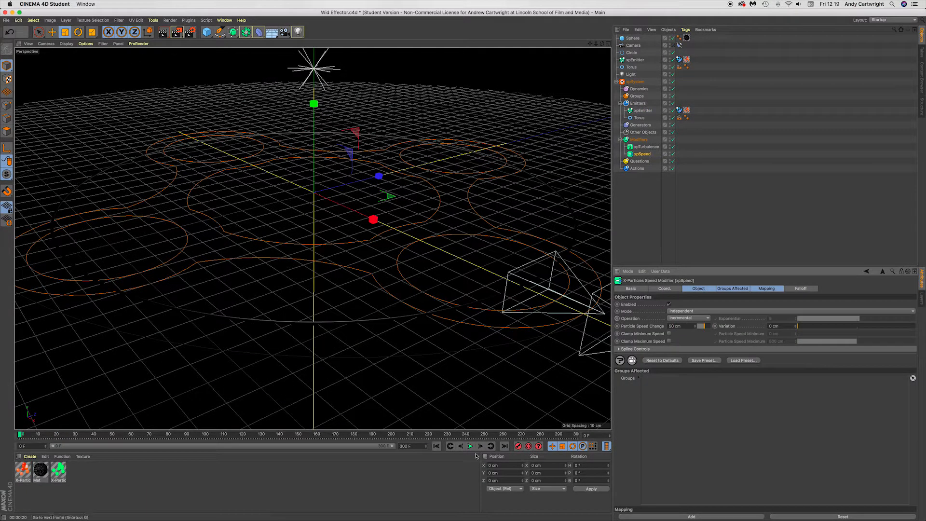
click(470, 446)
click(470, 446)
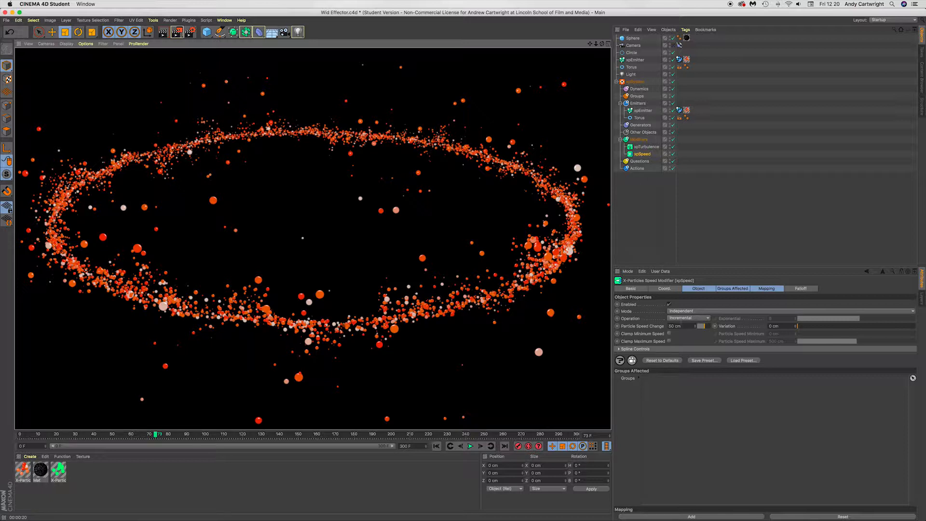
- Set the xpSpeed modifier's particle speed change to -50 cm and replay the simulation from the first frame
click(669, 326)
text(-)
key(Return)
click(436, 446)
click(471, 446)
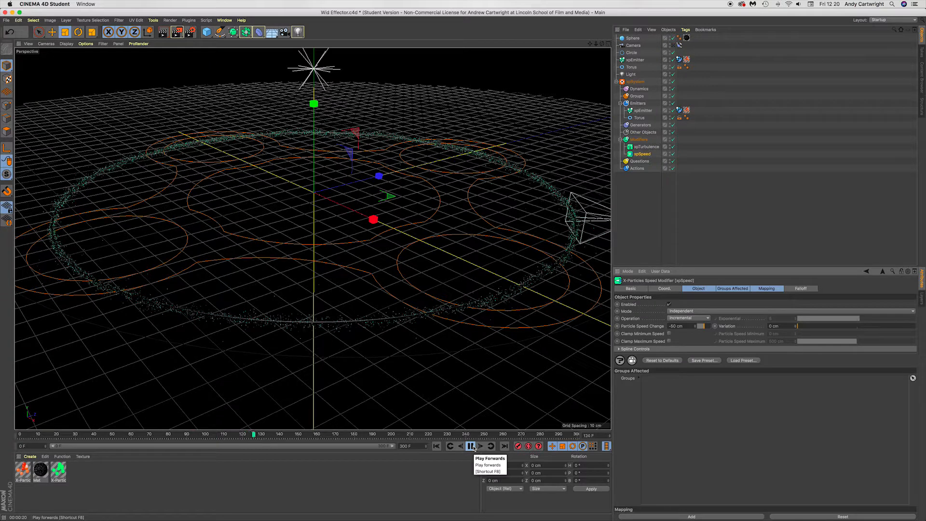
click(471, 446)
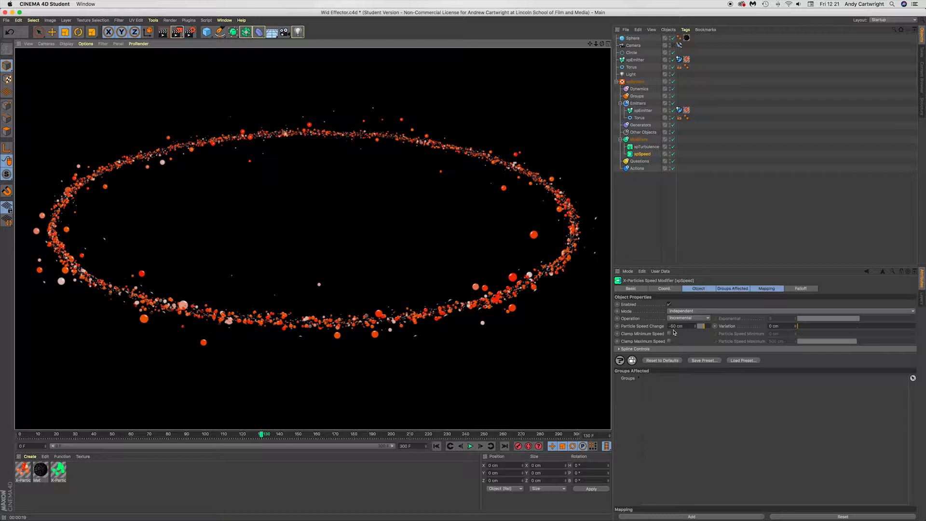
- Try moving the standalone xpEmitter and Torus into xpSystem's Emitters group and replay the simulation
click(635, 61)
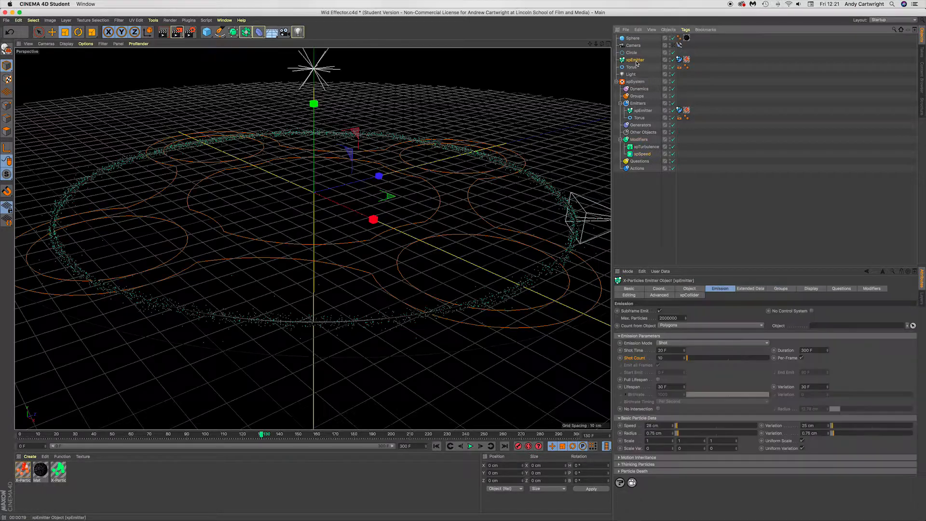
shift+drag(633, 67, 637, 121)
click(638, 200)
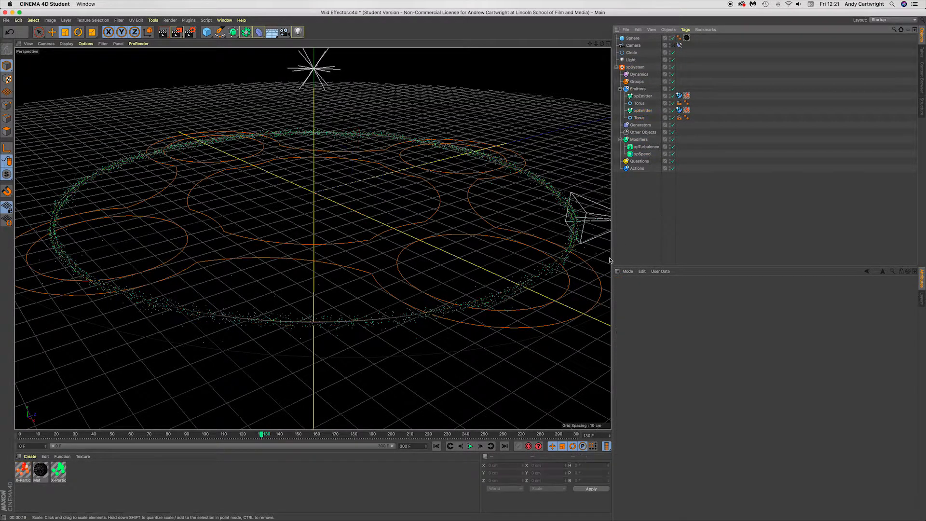
click(436, 446)
click(471, 448)
click(471, 448)
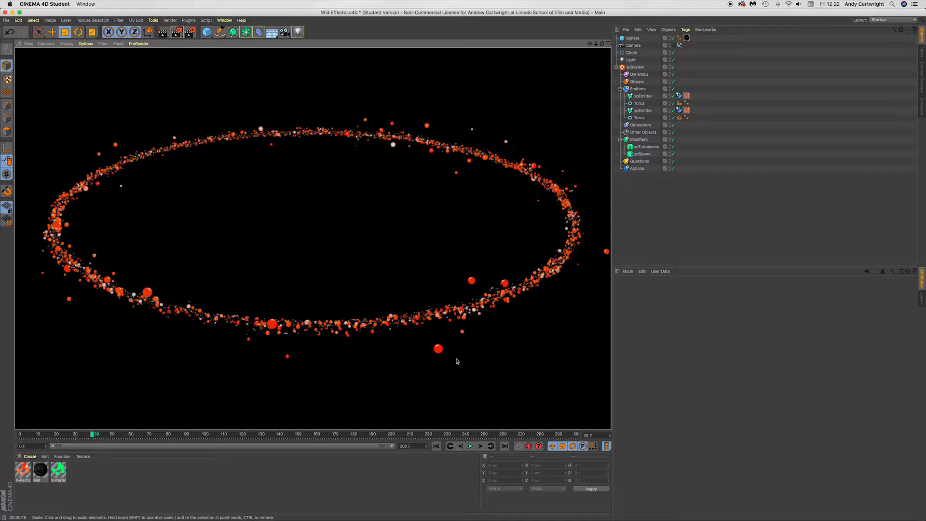
- Undo the move of the xpEmitter and Torus into the Emitters group
click(630, 223)
key(super+z)
key(super+z)
key(super+z)
key(super+z)
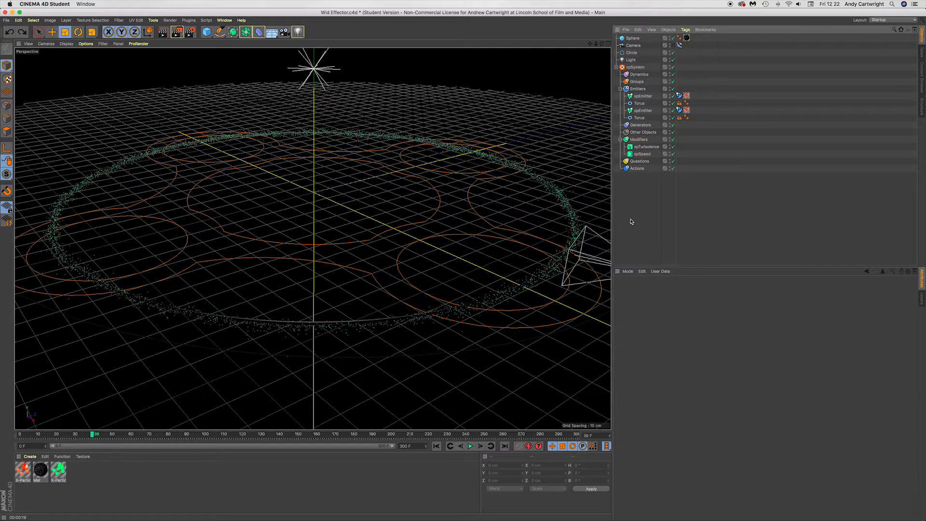
- Replay the simulation from the first frame and inspect the nested emitter's xpCollider settings
click(637, 104)
click(642, 110)
click(436, 446)
click(472, 446)
click(472, 446)
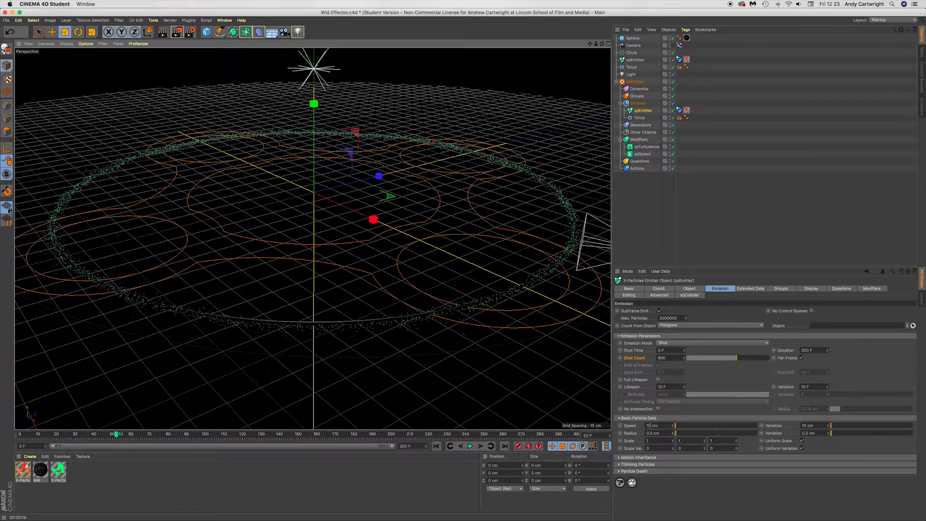
click(690, 295)
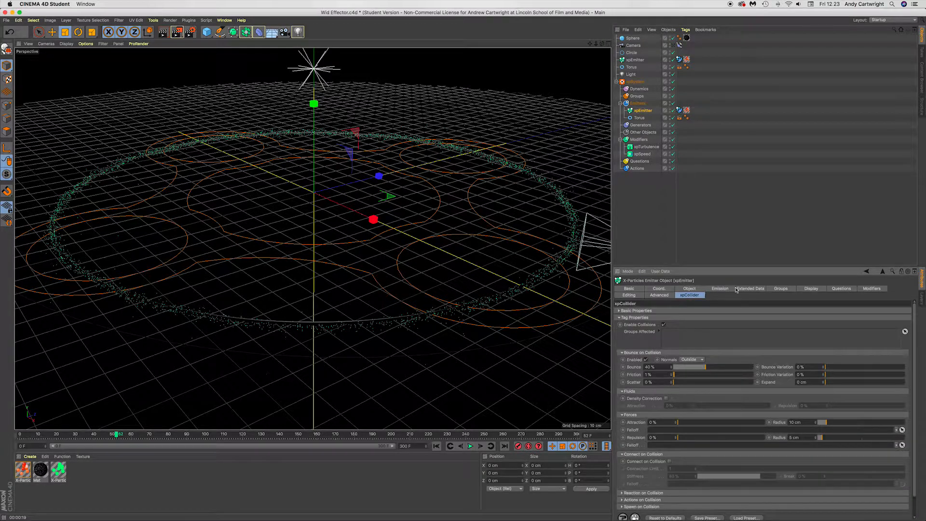
click(721, 288)
- Set the xpSpeed modifier's particle speed change to -25 cm and preview the simulation from the first frame
click(641, 153)
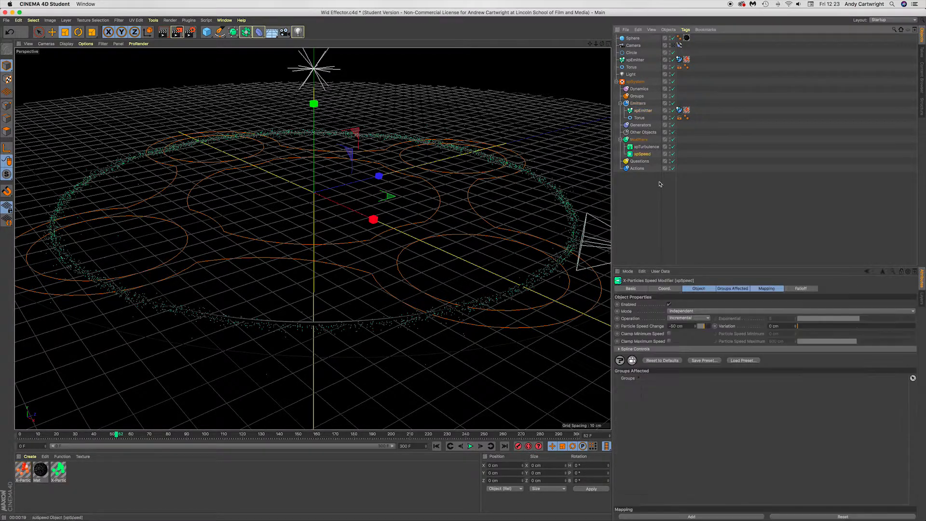
key(Return)
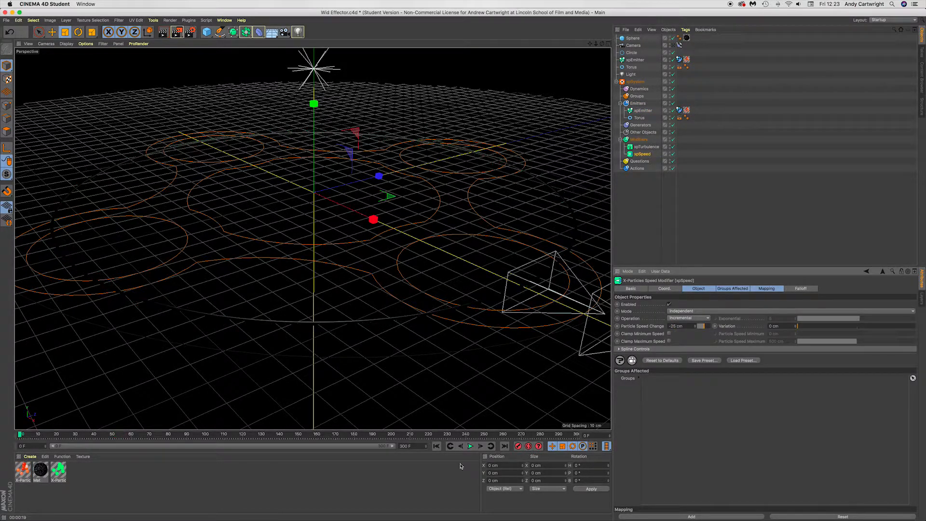
click(470, 447)
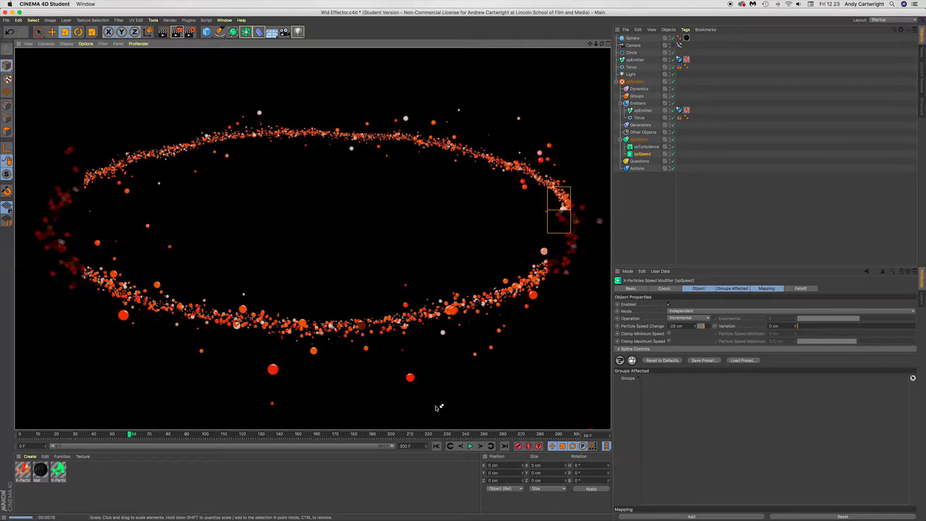
click(470, 446)
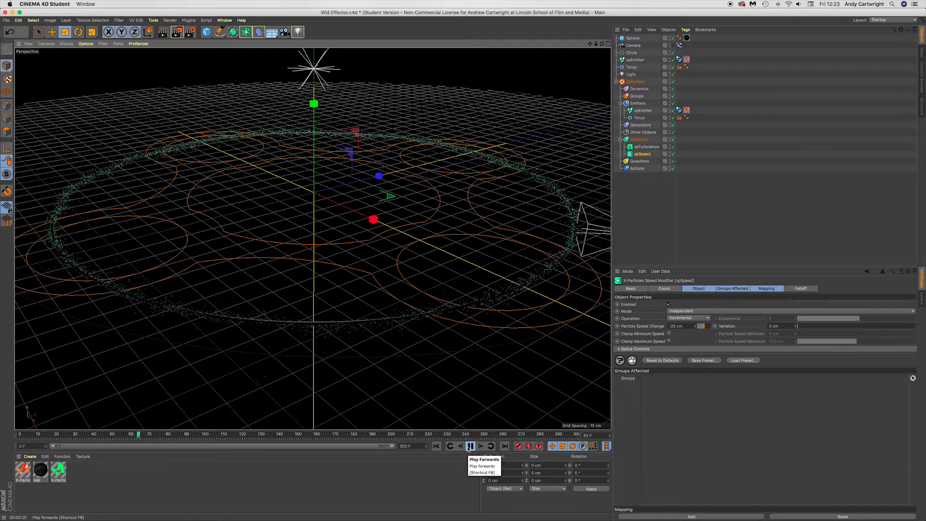
click(470, 446)
- Set the nested xpEmitter's particle speed and speed variation to 5 cm each and preview the simulation
click(643, 111)
click(649, 426)
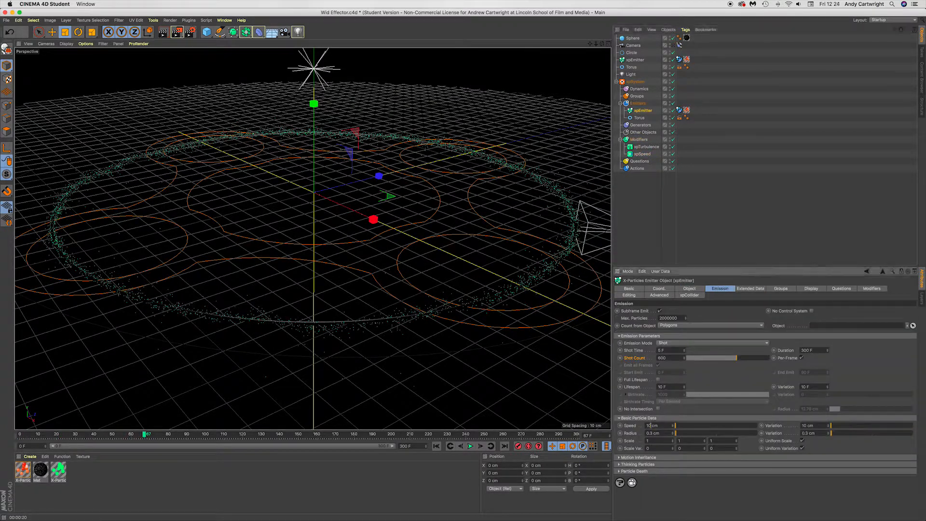
click(470, 446)
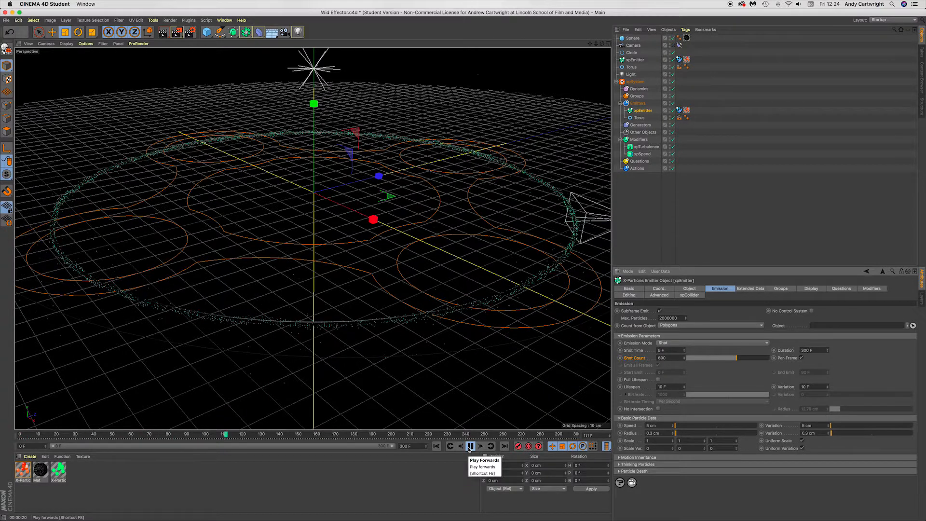
click(469, 446)
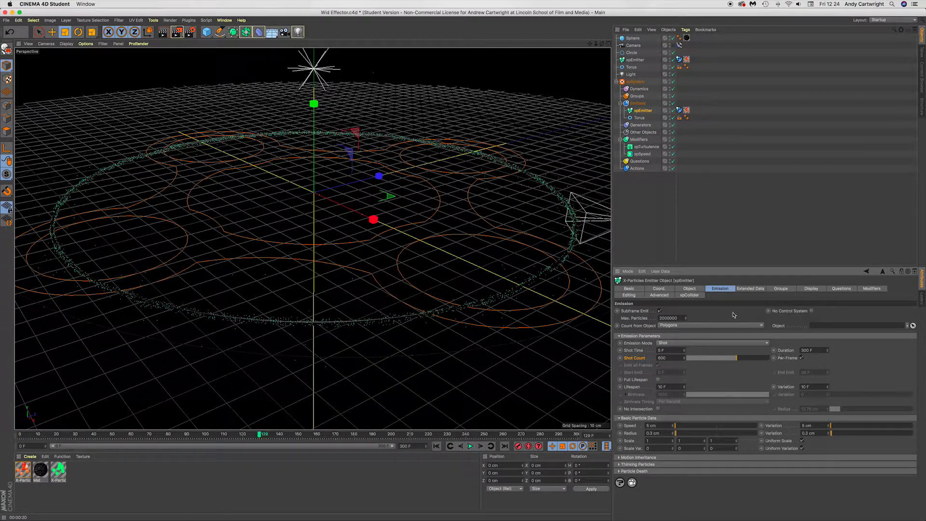
- Try an xpTurbulence strength of 250 and preview the simulation
click(646, 147)
click(662, 361)
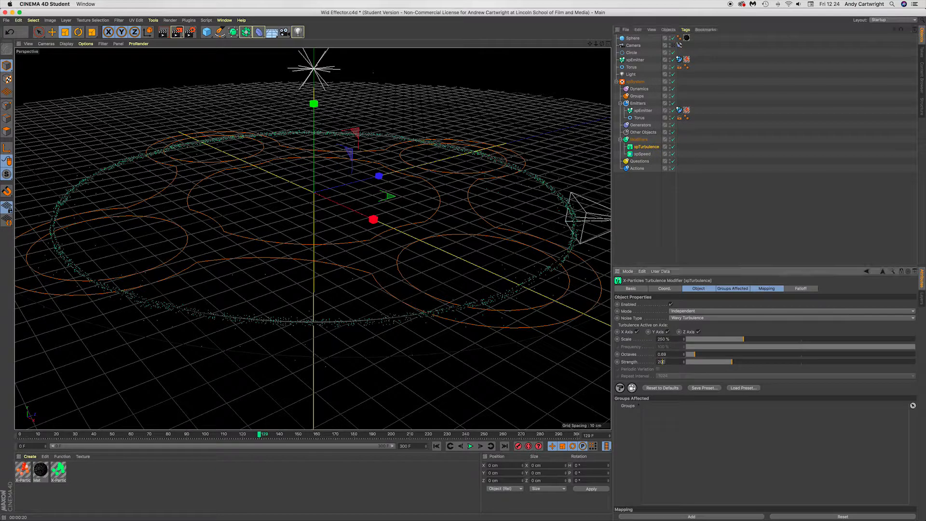
key(Return)
click(470, 446)
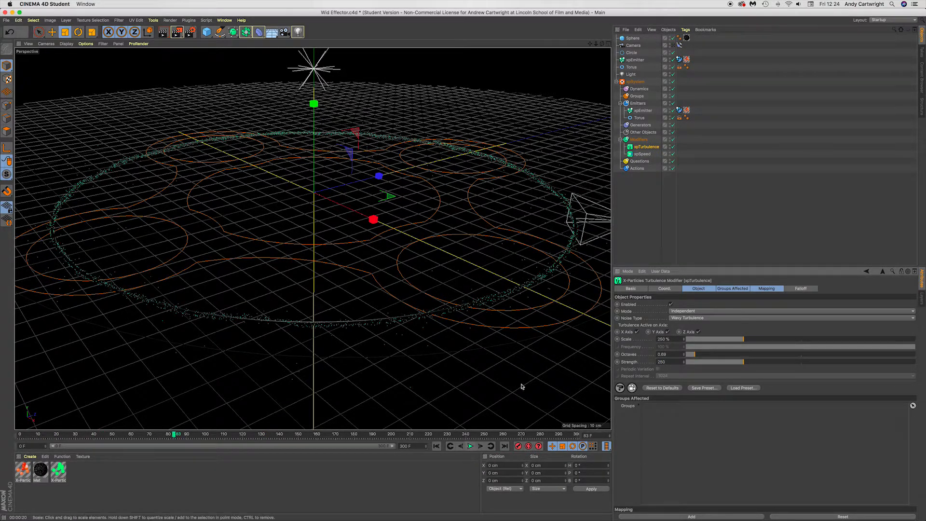
- Set the standalone xpEmitter's particle speed and speed variation to 5 cm each
click(634, 60)
double_click(649, 425)
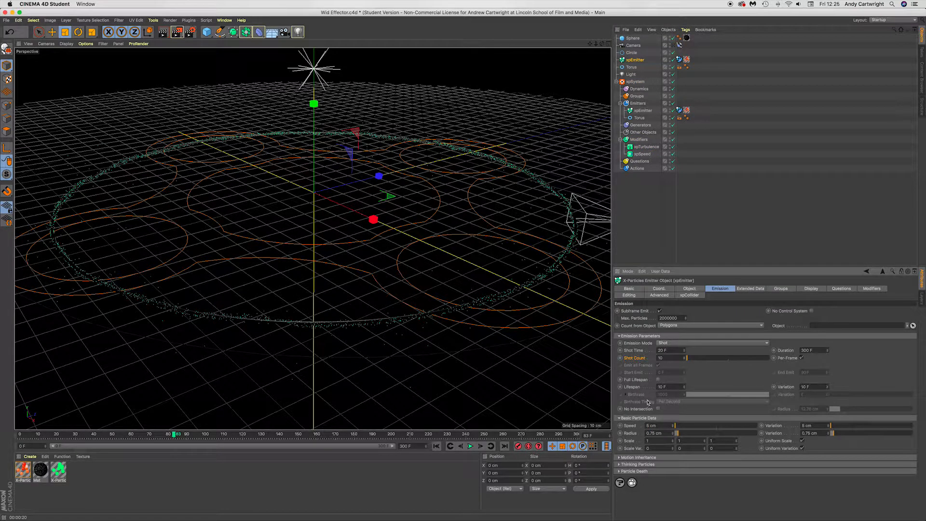
- Exclude xpSpeed from the modifiers affecting the standalone xpEmitter and preview the simulation
click(643, 155)
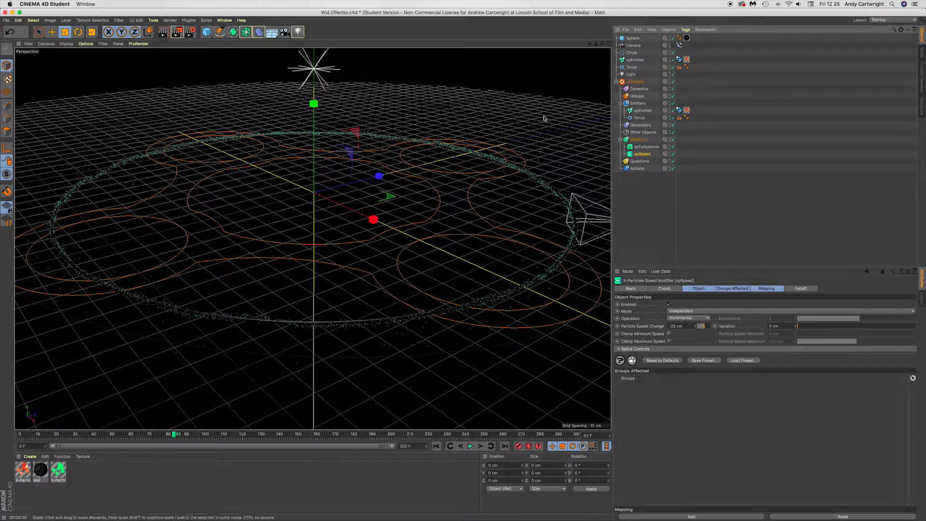
click(635, 60)
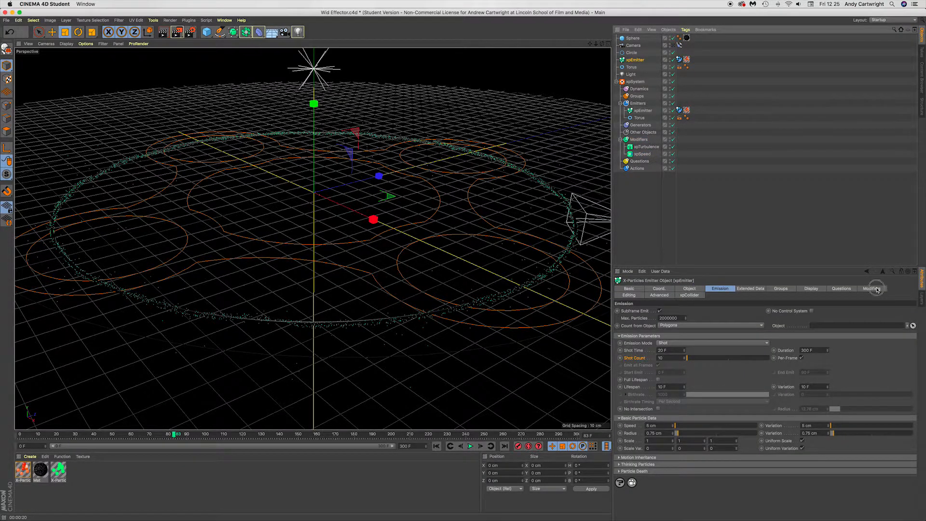
click(875, 289)
drag(641, 154, 694, 327)
click(470, 446)
click(470, 446)
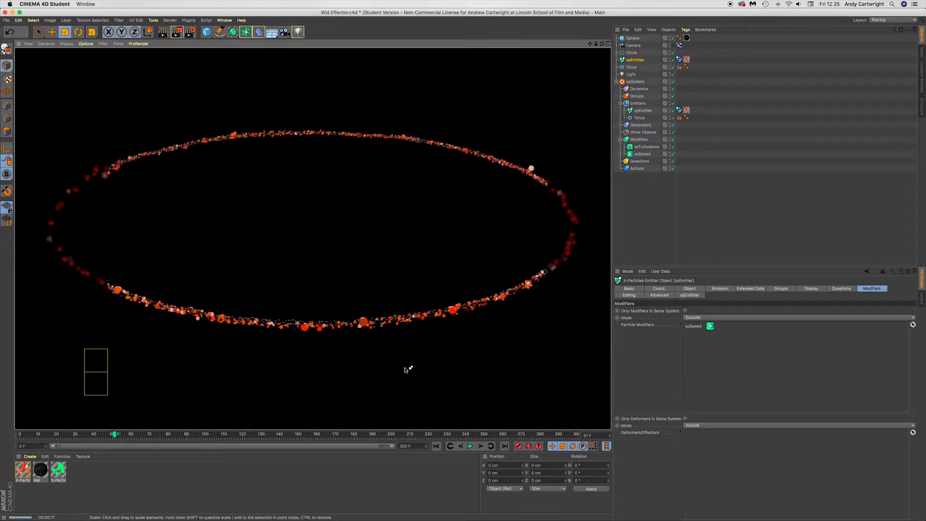
- Set the xpSpeed modifier's particle speed change to 30 cm and preview the simulation
double_click(692, 326)
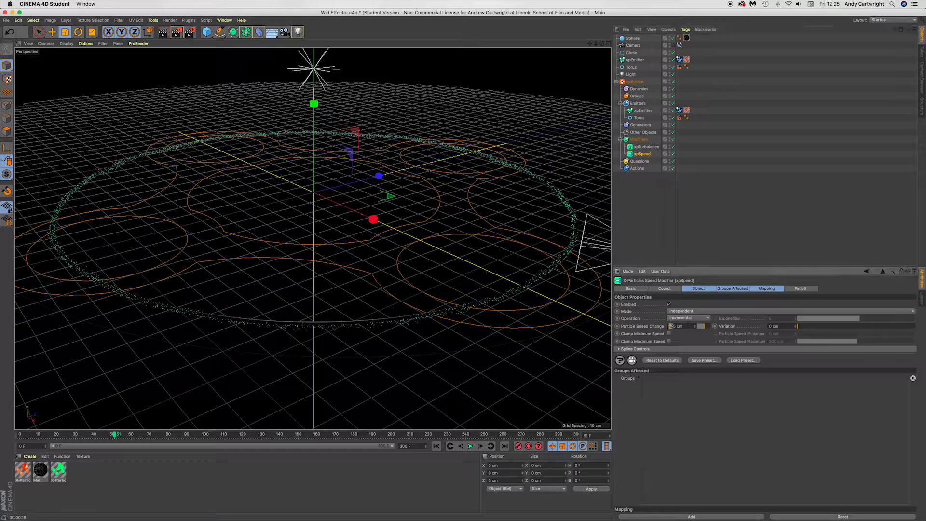
click(470, 446)
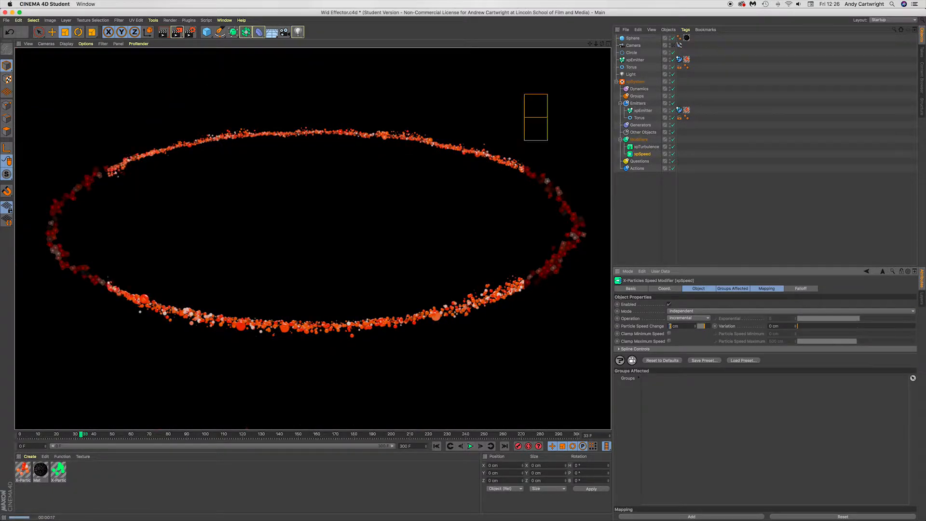
text(30)
key(Return)
click(470, 446)
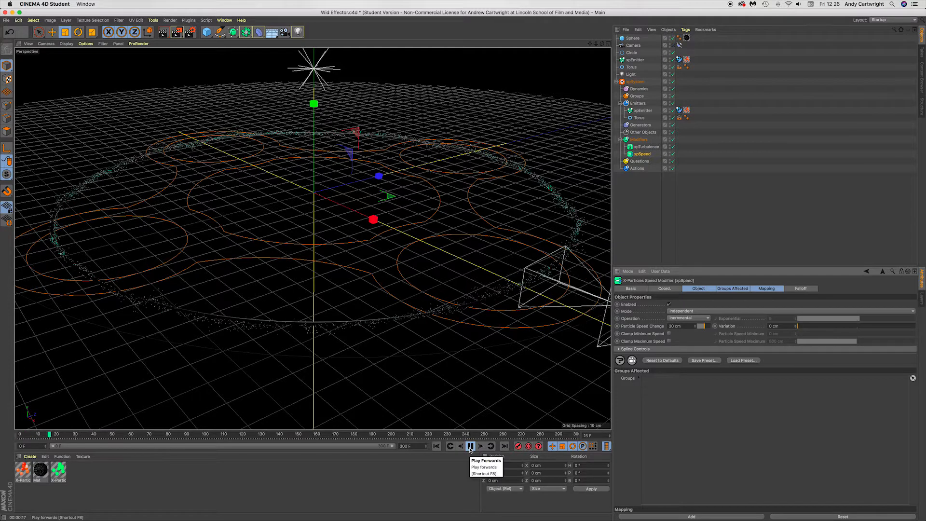
click(471, 446)
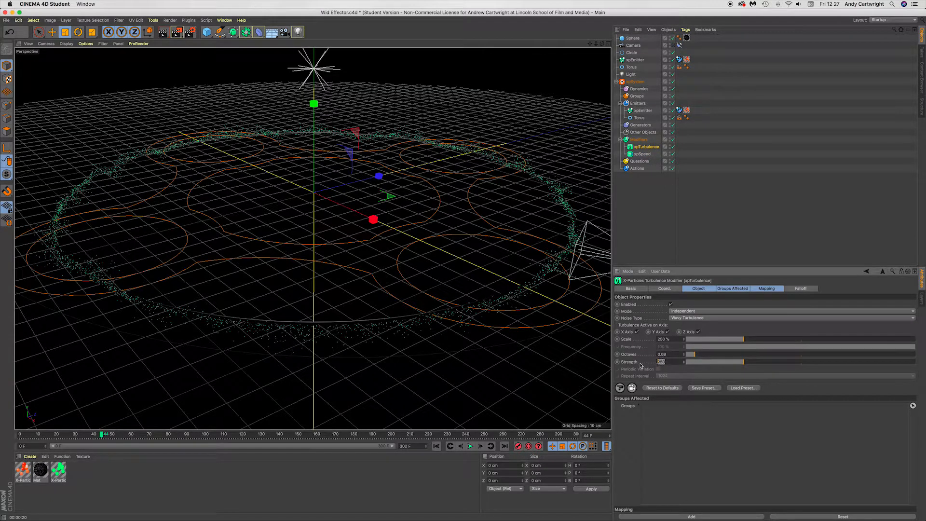
- Set the xpTurbulence strength to 150 and preview the simulation
click(469, 446)
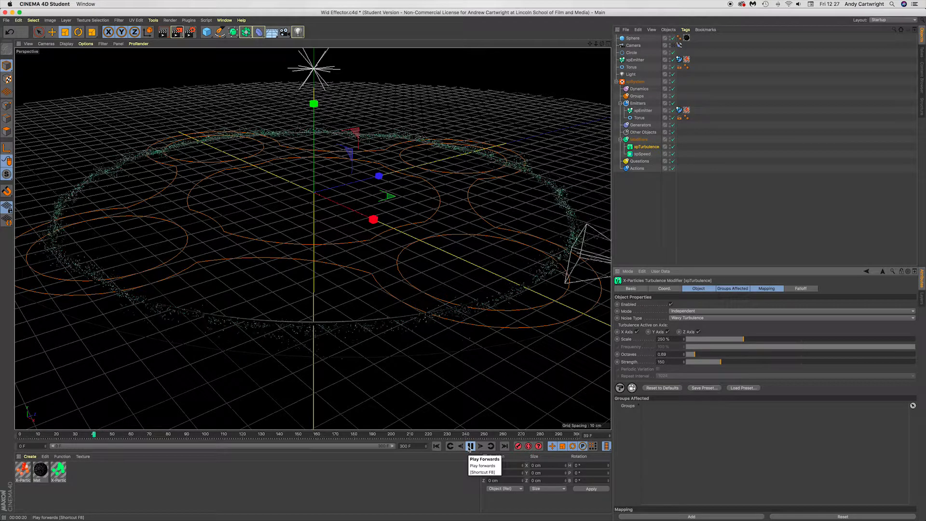
click(469, 445)
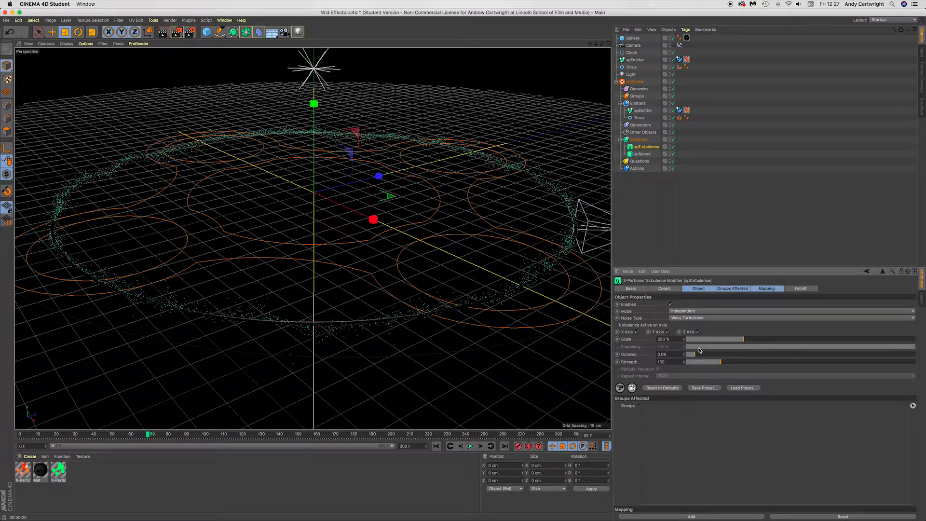
- Try the Standard noise type on xpTurbulence and replay the simulation from the first frame
click(709, 319)
click(710, 323)
key(shift+f)
click(468, 448)
click(469, 447)
key(shift+f)
- Try an xpTurbulence scale of 100 % and preview the simulation, then return to the first frame
double_click(663, 340)
text(100)
key(Return)
click(469, 446)
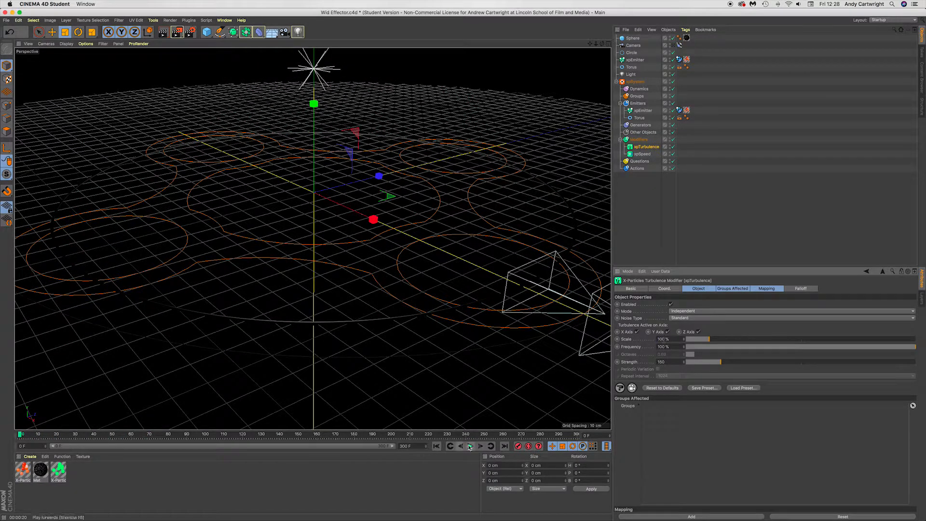
click(469, 447)
key(shift+f)
- Change the xpTurbulence noise type to Turbulence and preview the simulation
click(706, 318)
click(699, 327)
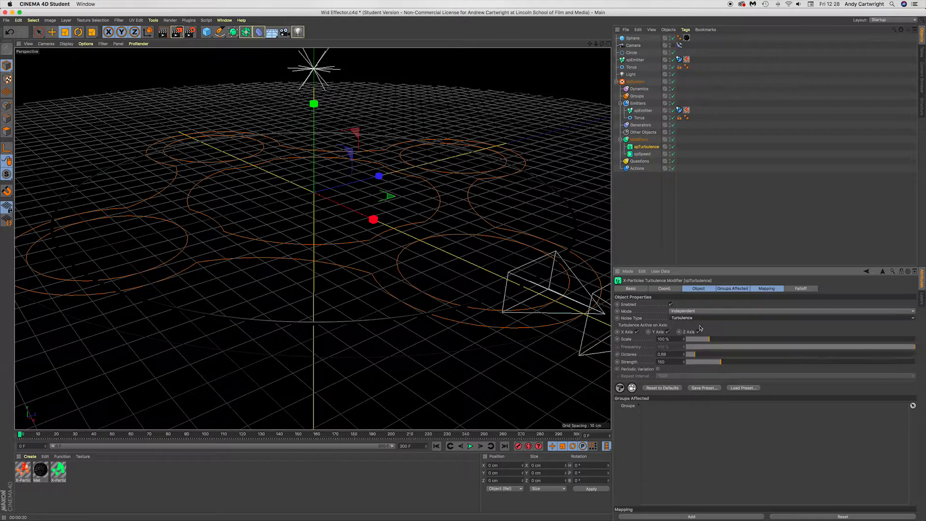
click(469, 446)
click(469, 445)
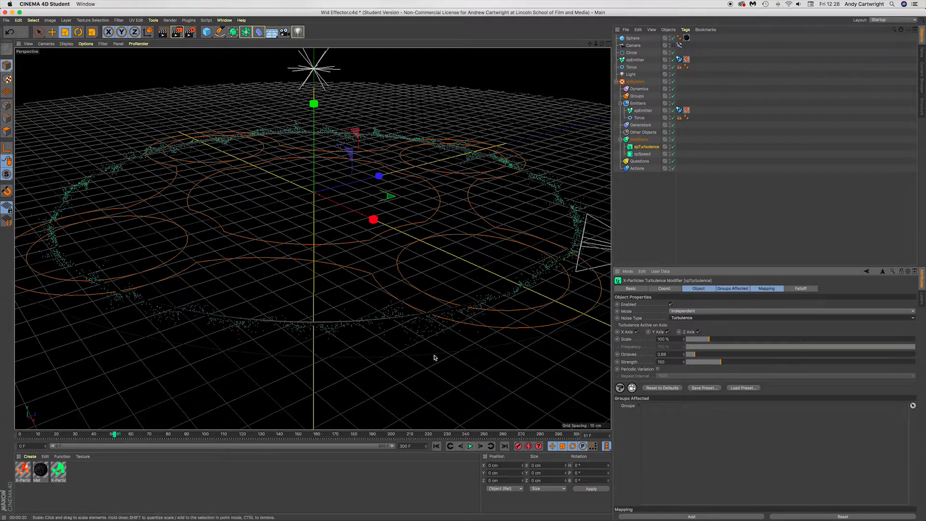
- Raise the xpTurbulence scale to about 660 % and replay the simulation from the first frame
drag(715, 341, 838, 340)
key(shift+f)
click(470, 446)
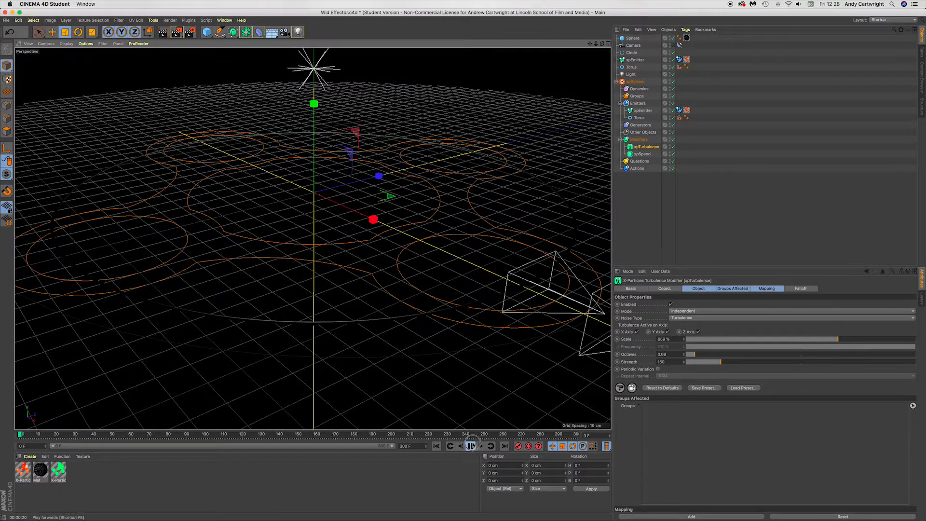
click(471, 446)
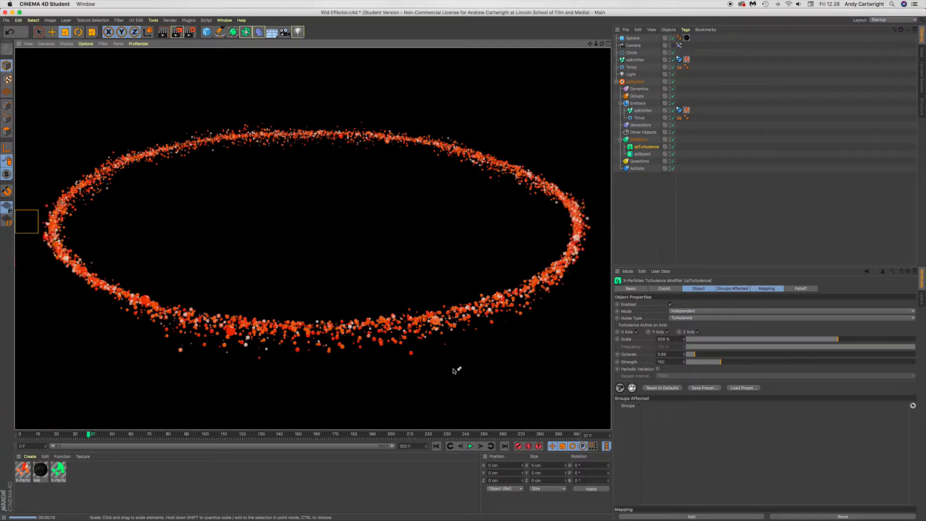
- Try a lifespan of 30 F on the standalone xpEmitter and replay the simulation from the first frame
click(642, 110)
click(720, 288)
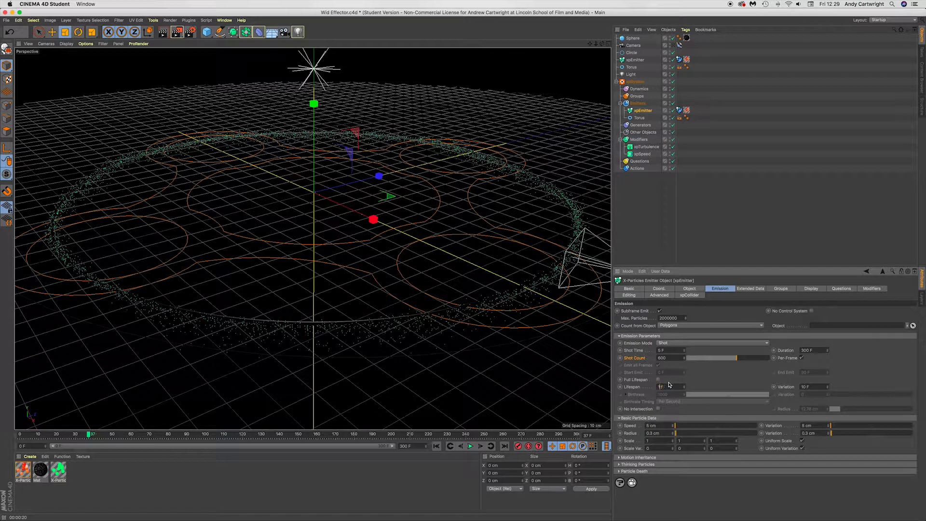
click(635, 60)
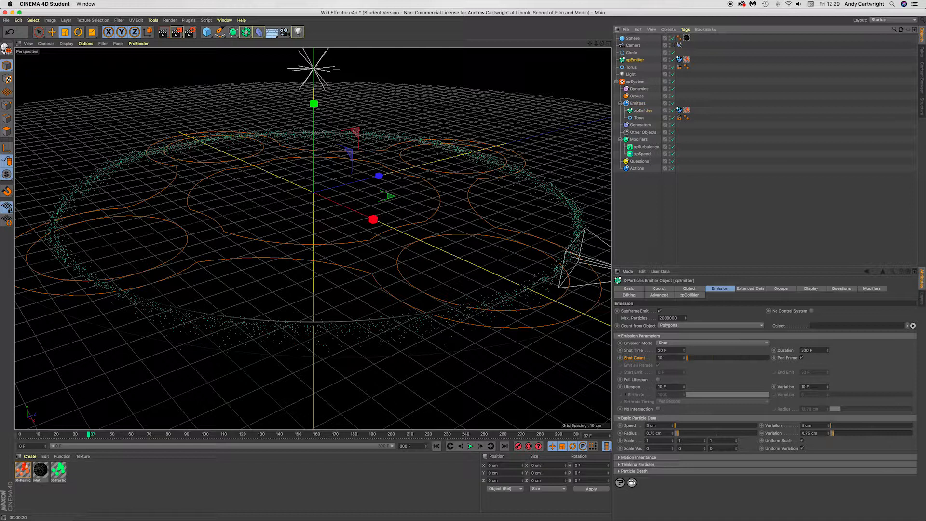
drag(664, 387, 642, 388)
text(30)
key(Return)
click(437, 446)
click(470, 446)
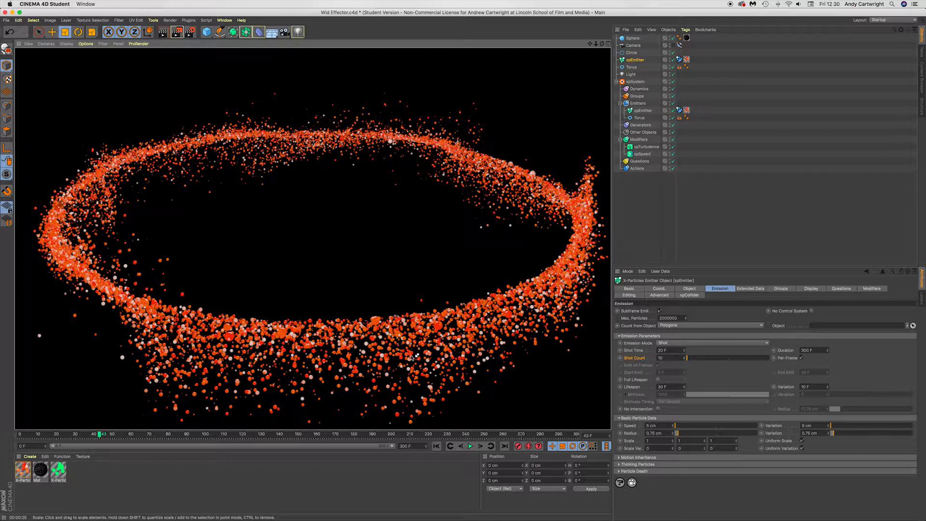
- Set the standalone xpEmitter's particle lifespan to 18 F
click(664, 387)
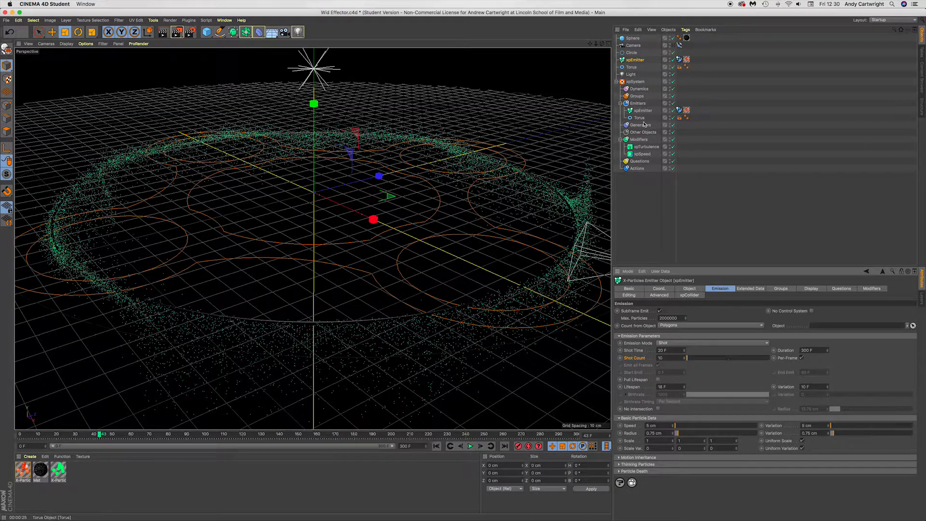
text(18)
- Try raising the nested xpEmitter's lifespan, ending at 13 F, and replay the simulation from the first frame each time
mouse_move(666, 386)
mouse_down()
mouse_move(645, 387)
mouse_move(659, 387)
mouse_up()
click(436, 446)
click(470, 446)
click(470, 448)
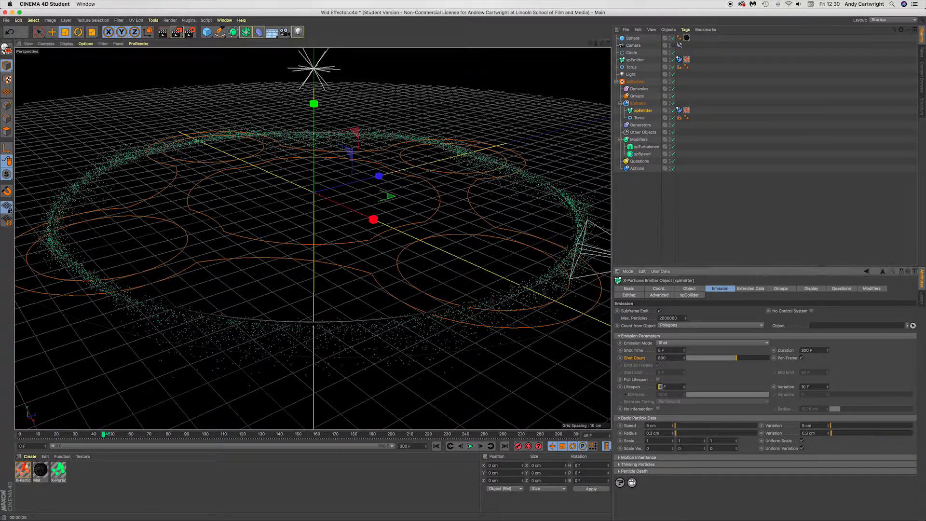
click(436, 446)
click(470, 447)
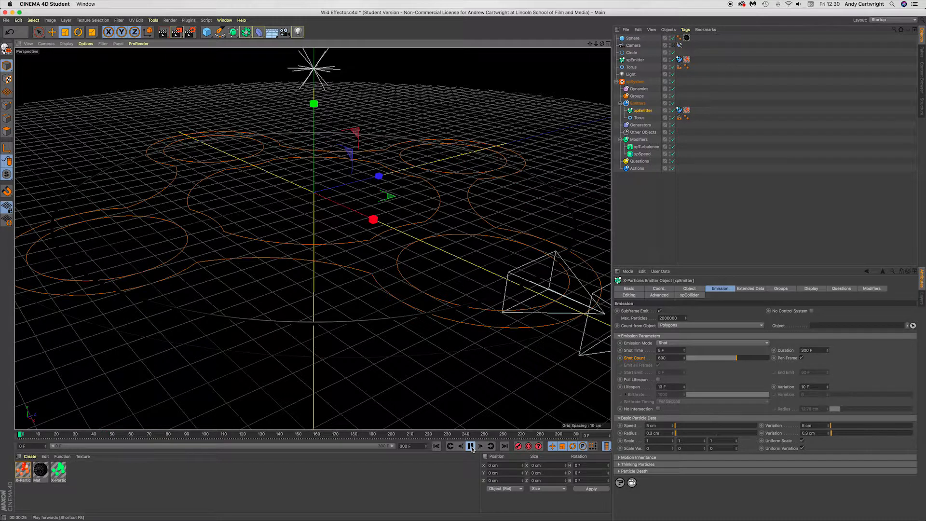
- Try a lifespan of 10 F on the nested xpEmitter and replay the simulation from the first frame
drag(666, 387, 653, 388)
text(10)
click(436, 446)
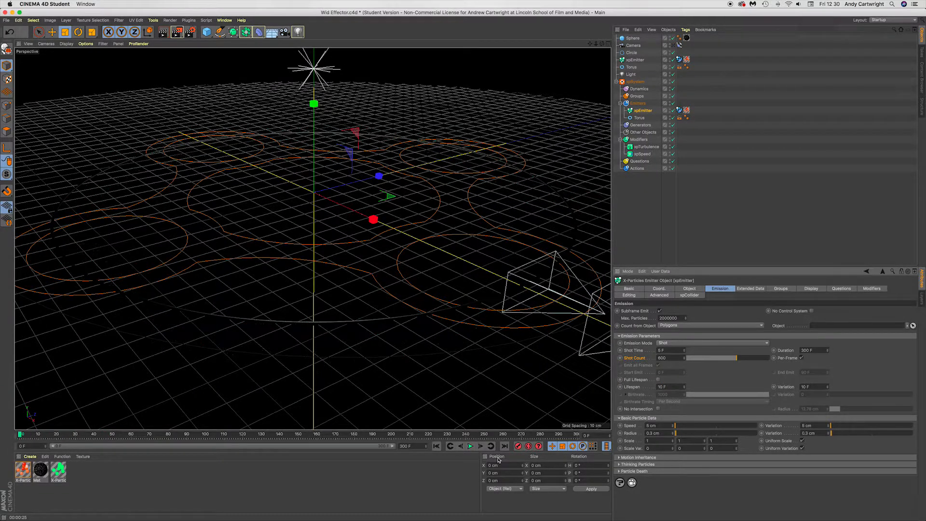
click(471, 447)
click(471, 446)
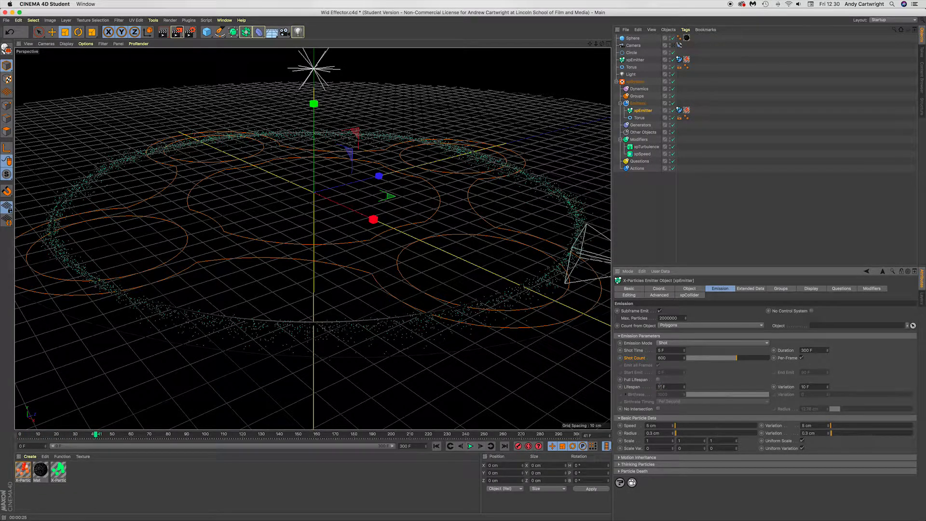
- Set the nested xpEmitter's lifespan to 11 F and replay the simulation from the first frame
click(436, 446)
click(471, 446)
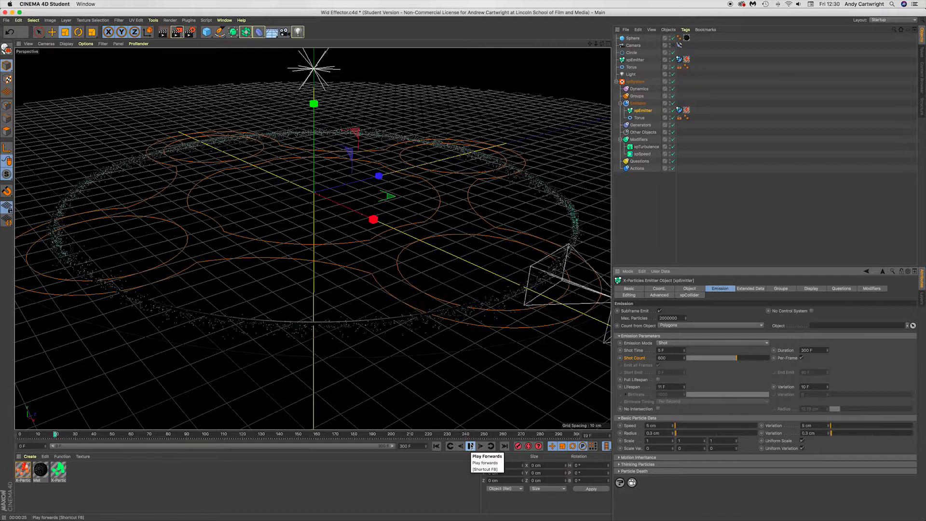
- Set the xpSpeed particle speed change back to 30 cm and replay the simulation from the first frame
click(642, 153)
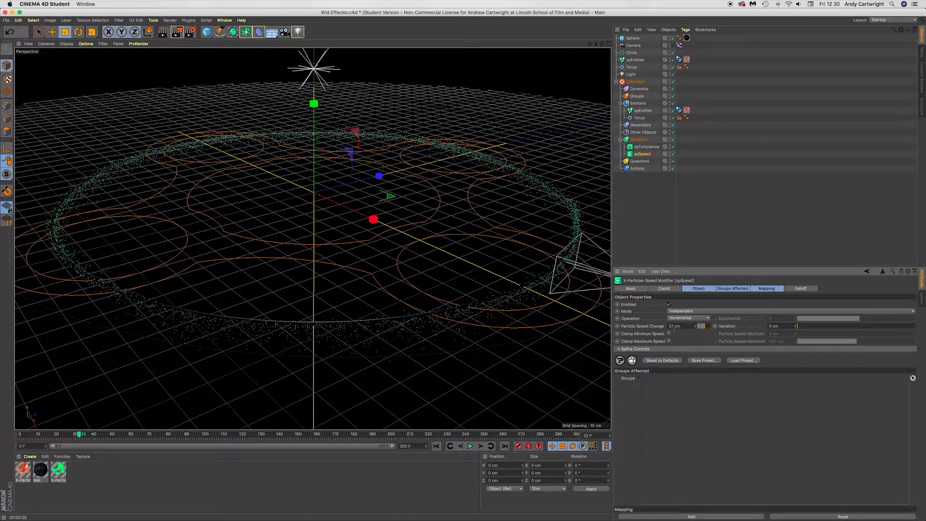
text(30)
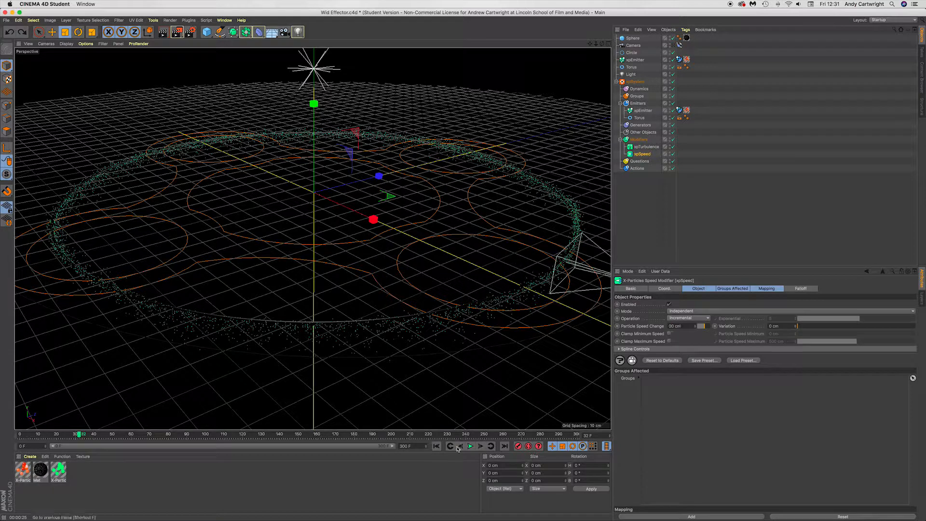
click(466, 364)
click(436, 446)
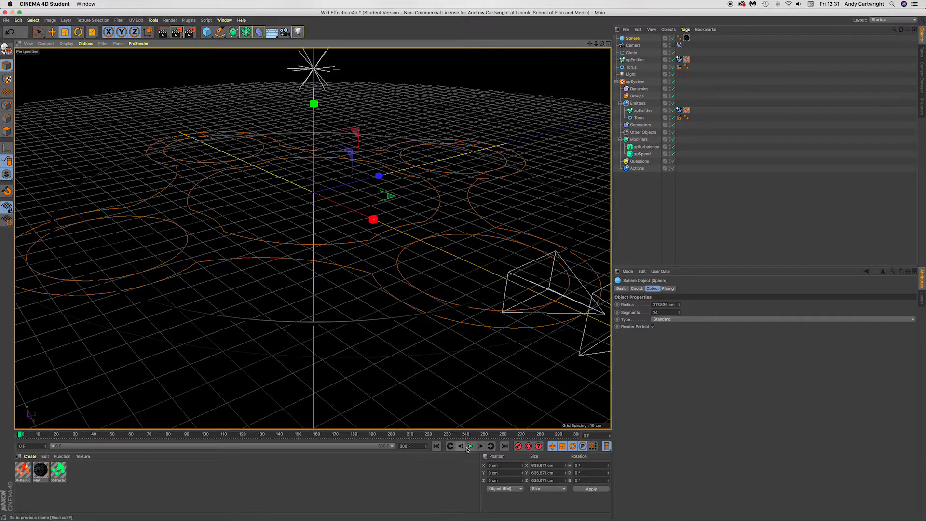
click(469, 448)
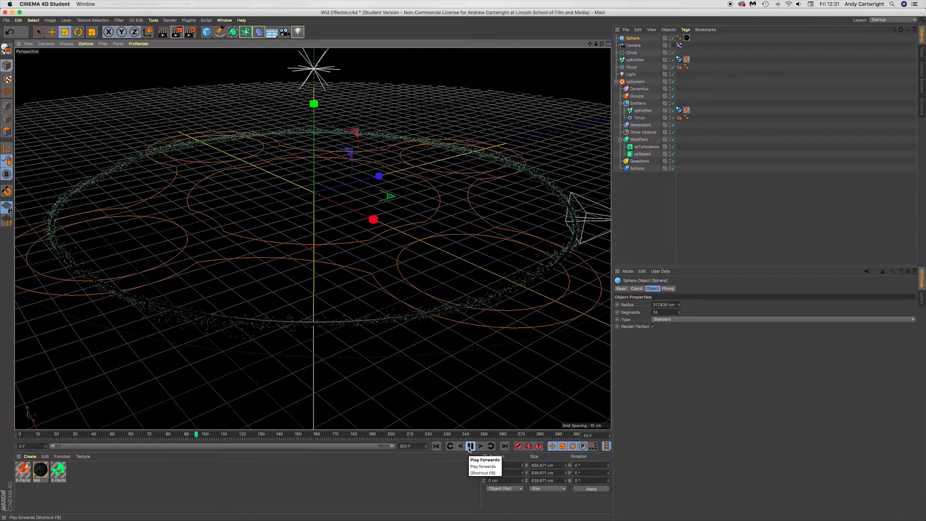
click(469, 448)
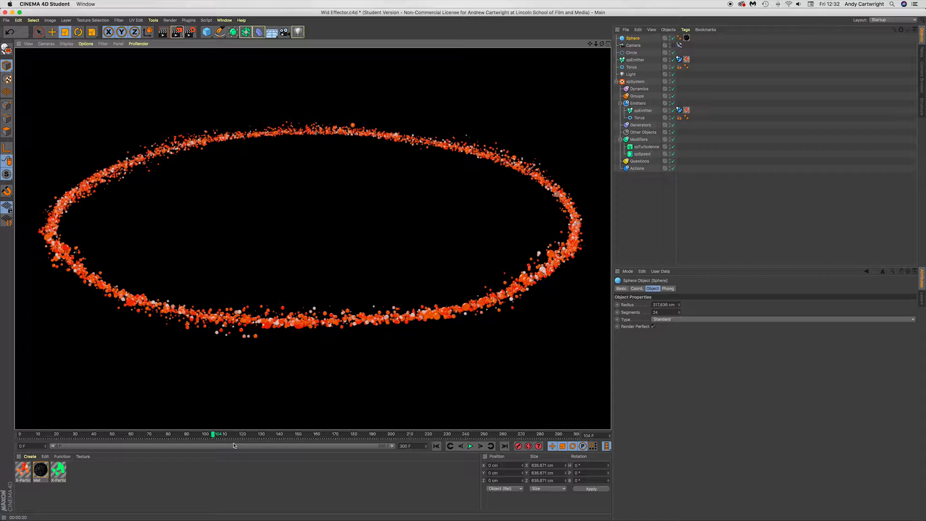
- Review the nested xpEmitter's emission settings and replay the simulation to preview the ring
click(642, 110)
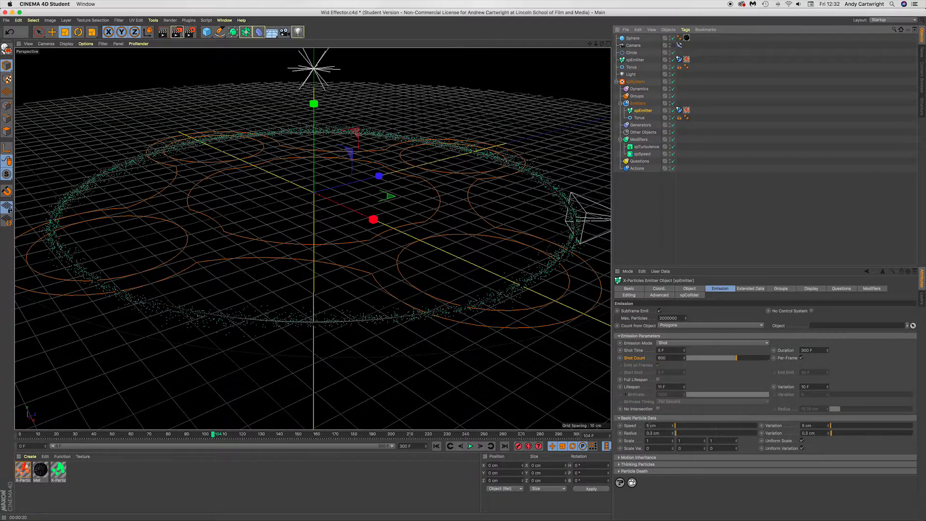
click(360, 478)
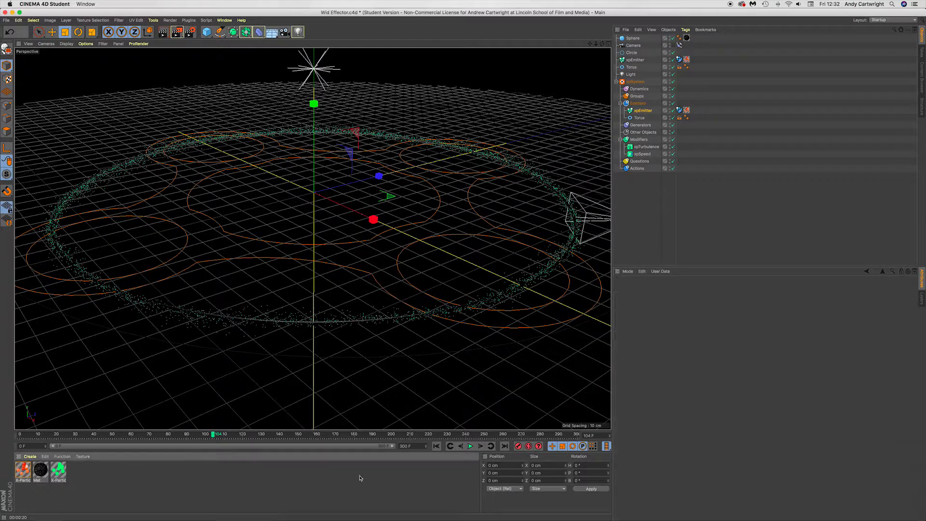
click(470, 445)
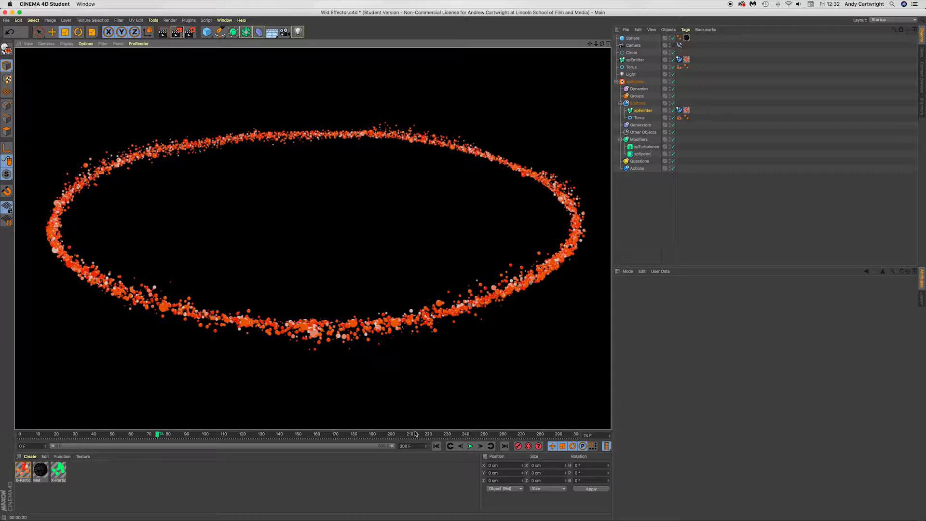
- Check the xpSpeed modifier's settings and replay the simulation from the first frame
click(641, 154)
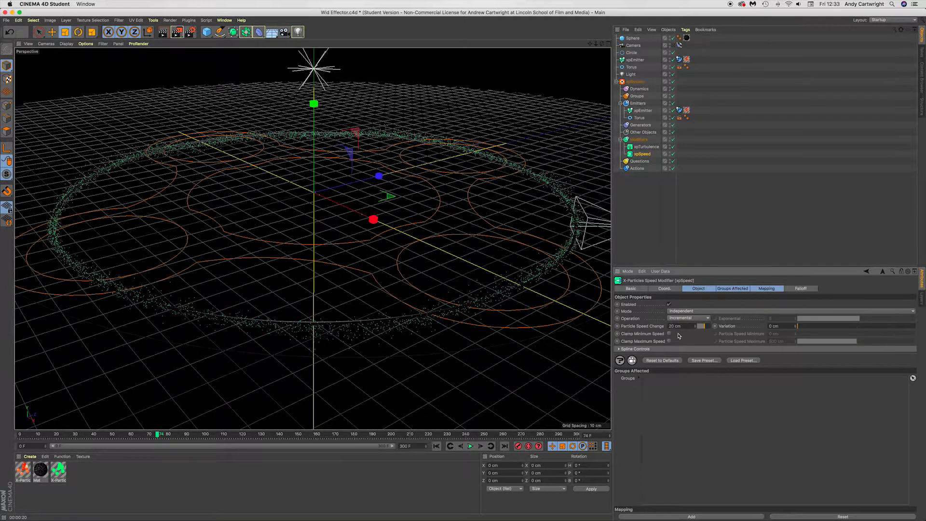
click(403, 361)
click(436, 446)
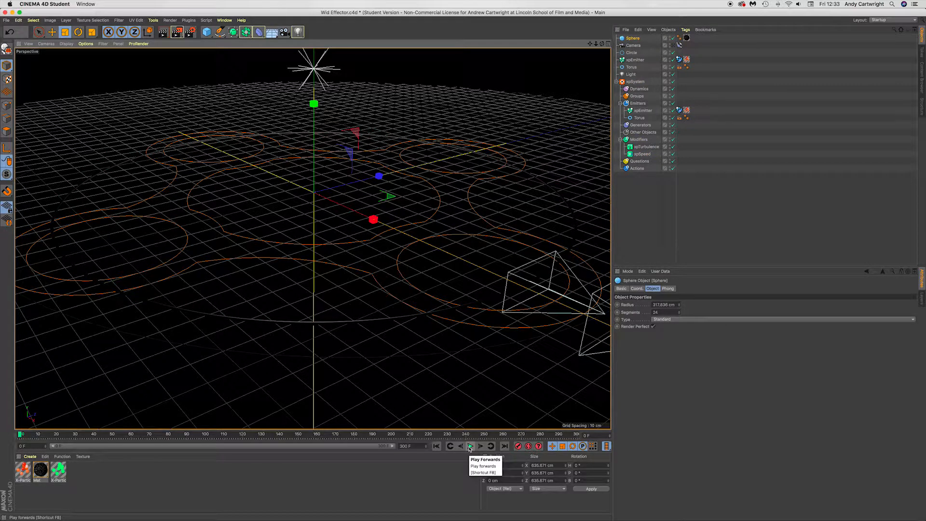
click(470, 446)
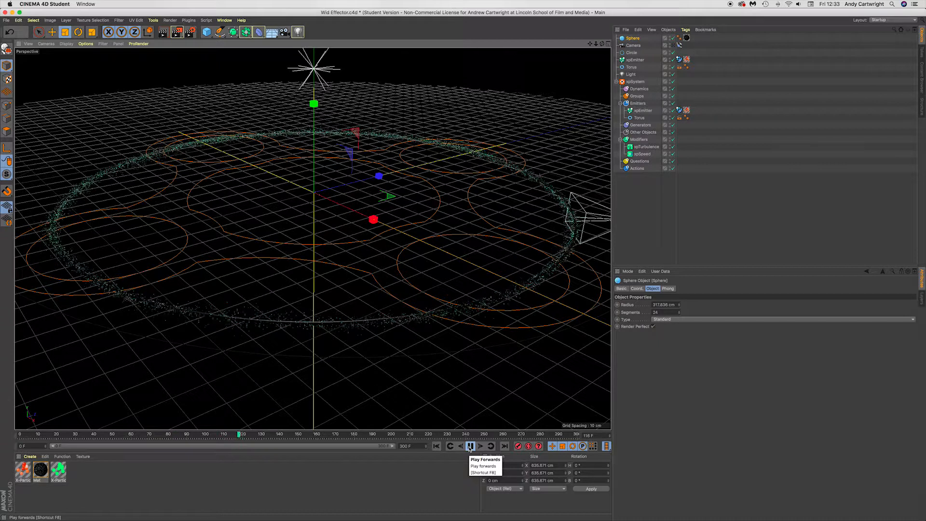
click(470, 446)
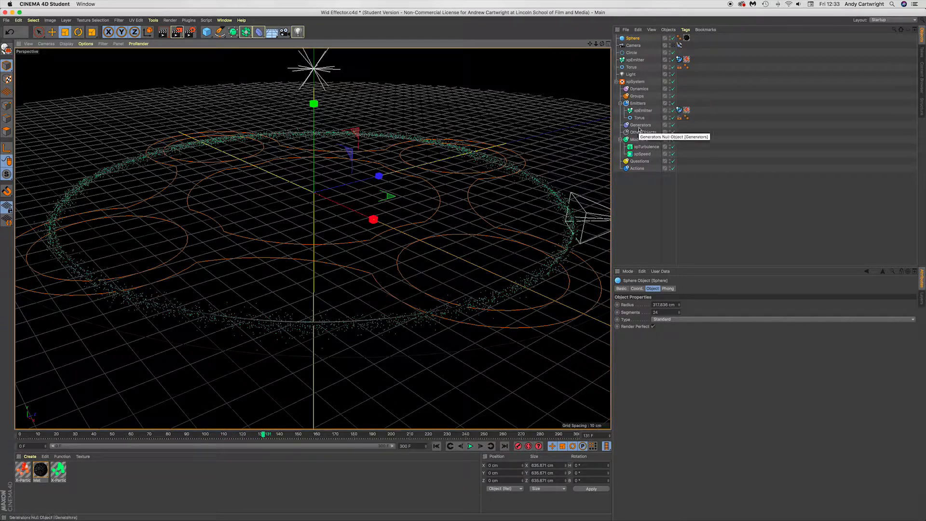
- Inspect the nested xpEmitter's speed and lifespan values and play the simulation again
click(643, 110)
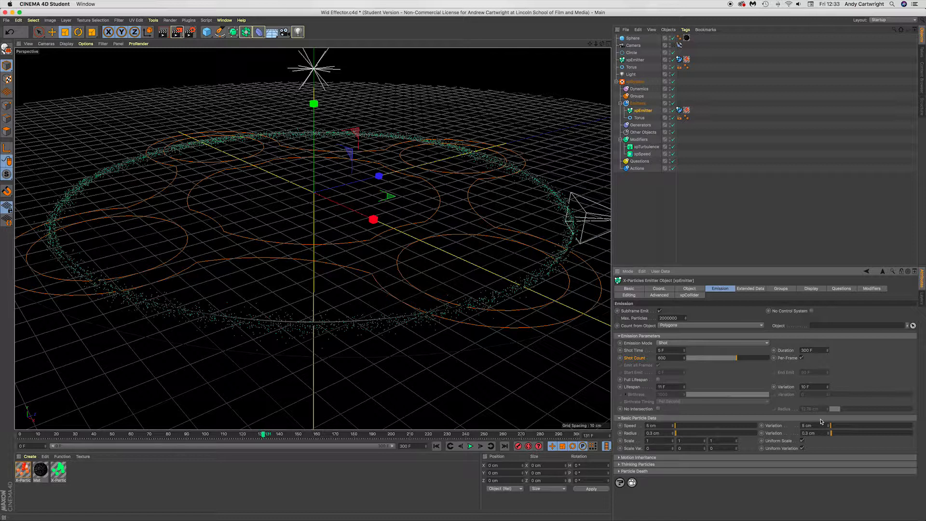
click(470, 446)
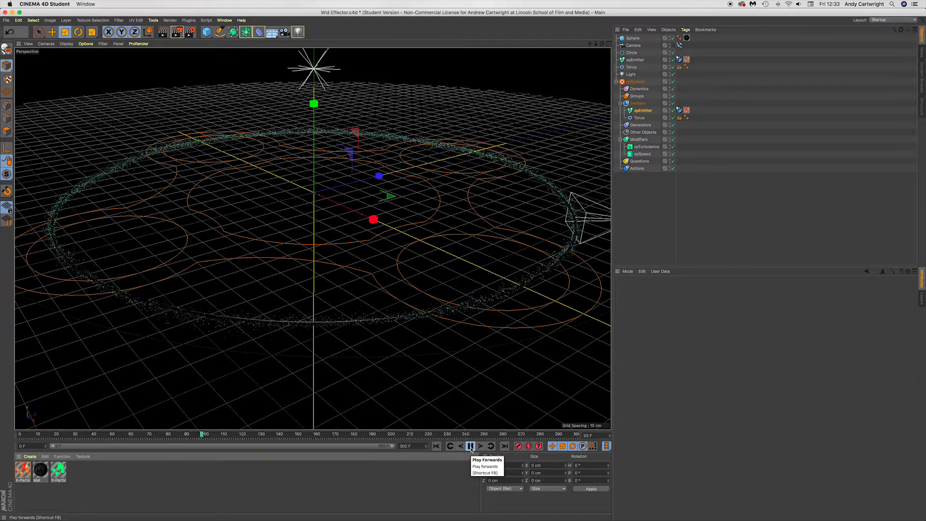
click(470, 446)
- Try an xpSpeed particle speed change of 1 cm and replay the simulation from the first frame
click(642, 153)
double_click(670, 326)
text(1)
key(Return)
key(shift+f)
click(470, 446)
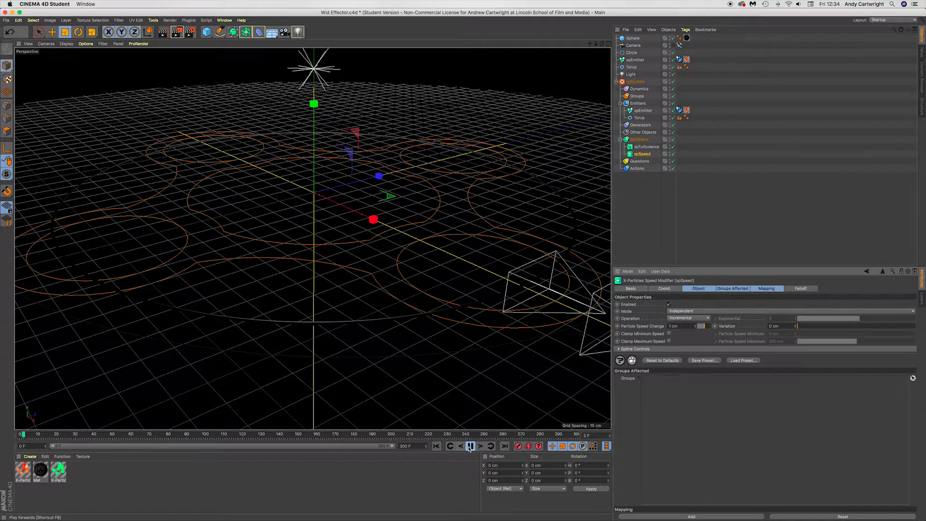
- Try raising the xpSpeed variation to 464 cm and replay the simulation from the first frame
drag(797, 326, 851, 326)
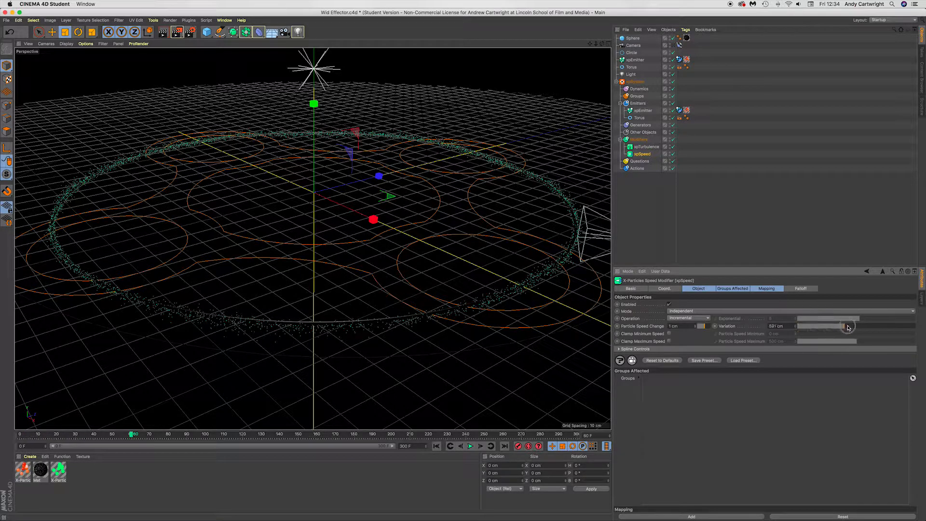
key(shift+f)
click(470, 446)
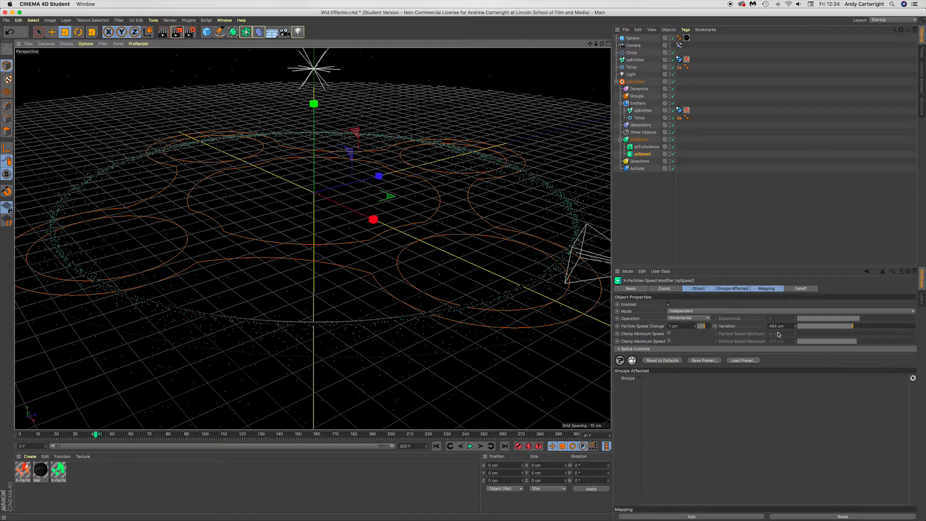
- Try an xpSpeed variation of 3 cm and replay the simulation from the first frame
double_click(773, 326)
text(3)
key(Return)
key(shift+f)
click(470, 446)
click(470, 446)
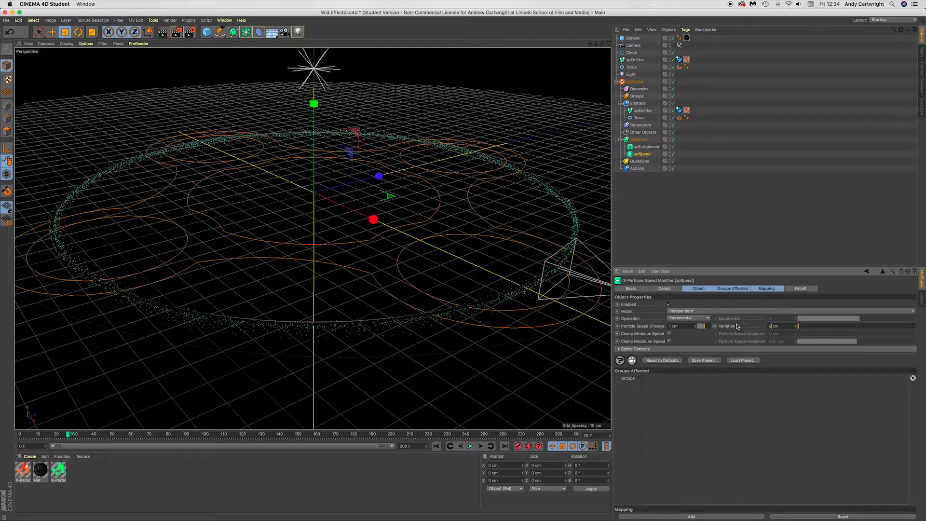
- Play the simulation forward and stop it to preview the ring with a small xpSpeed variation
click(310, 472)
click(470, 446)
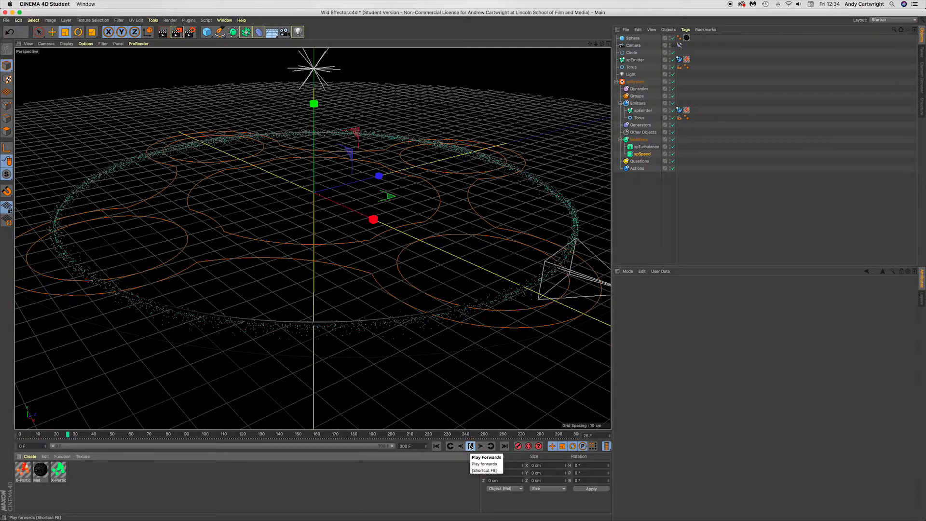
click(470, 446)
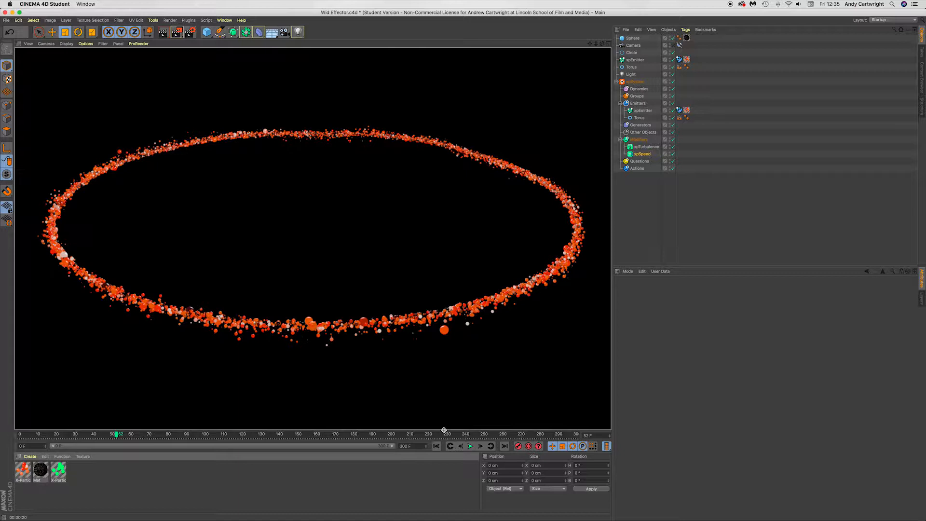
- Try raising the xpSpeed particle speed change to 256 cm and replay the simulation from the first frame
click(646, 146)
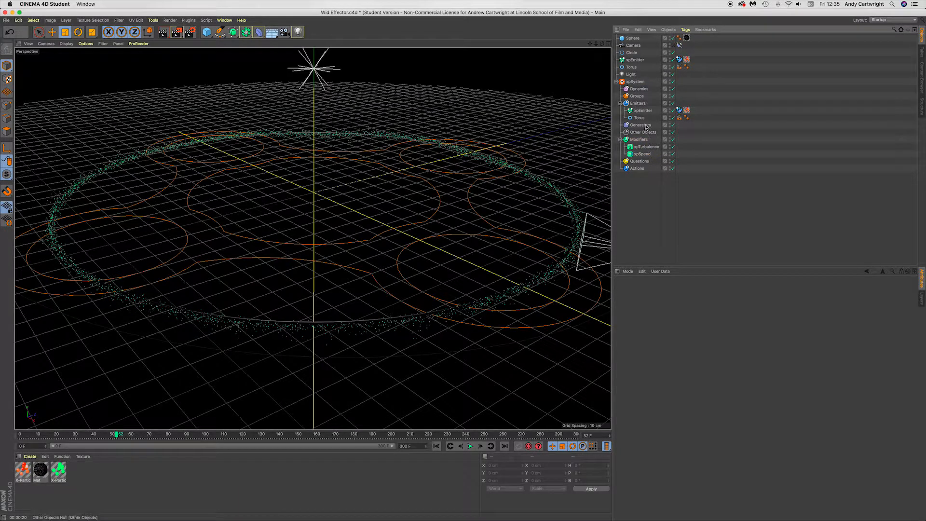
click(641, 155)
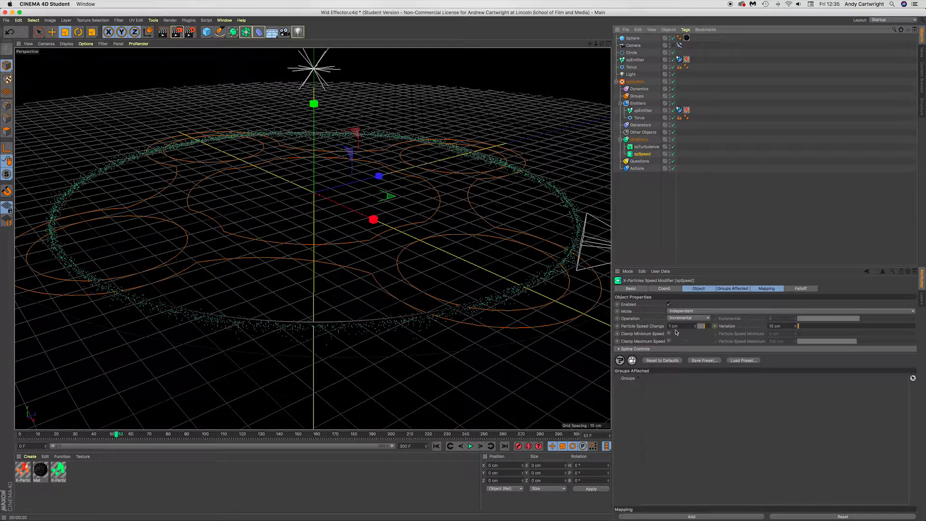
click(705, 327)
click(436, 447)
click(470, 448)
click(469, 449)
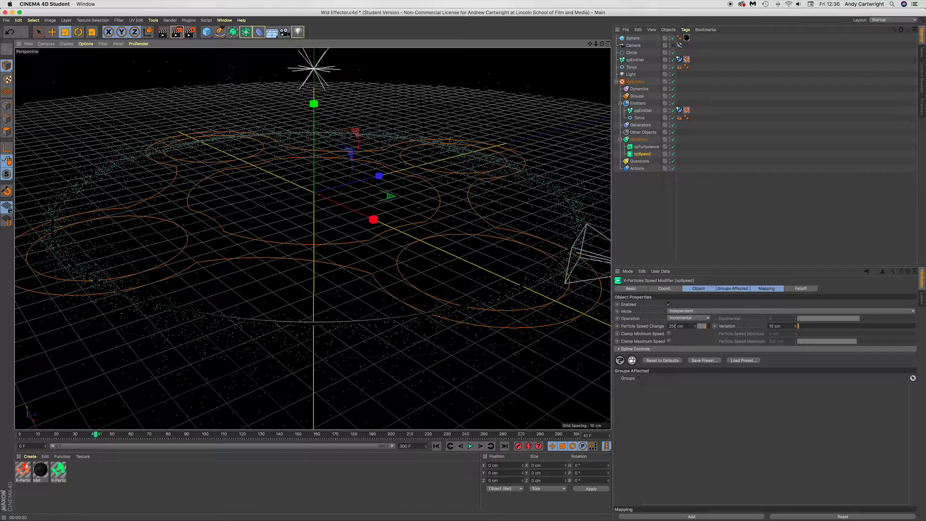
- Try the other operation modes of the xpSpeed modifier, ending on Absolute
click(683, 319)
click(684, 341)
click(687, 319)
click(687, 325)
click(690, 320)
click(681, 340)
- Try an absolute xpSpeed particle speed of 10 cm, replay the simulation from the first frame and render the view
drag(686, 326, 606, 324)
text(10)
key(Return)
key(Return)
key(shift+f)
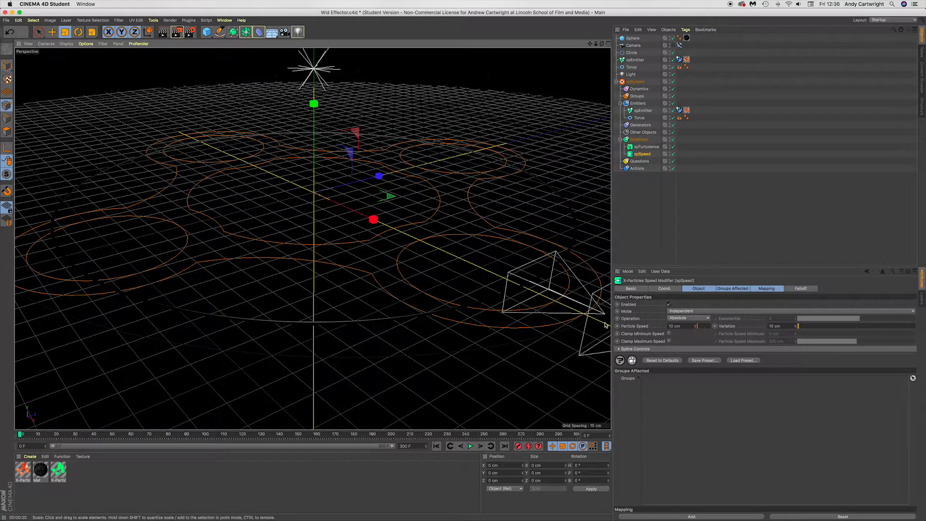
click(470, 446)
click(470, 446)
key(super+r)
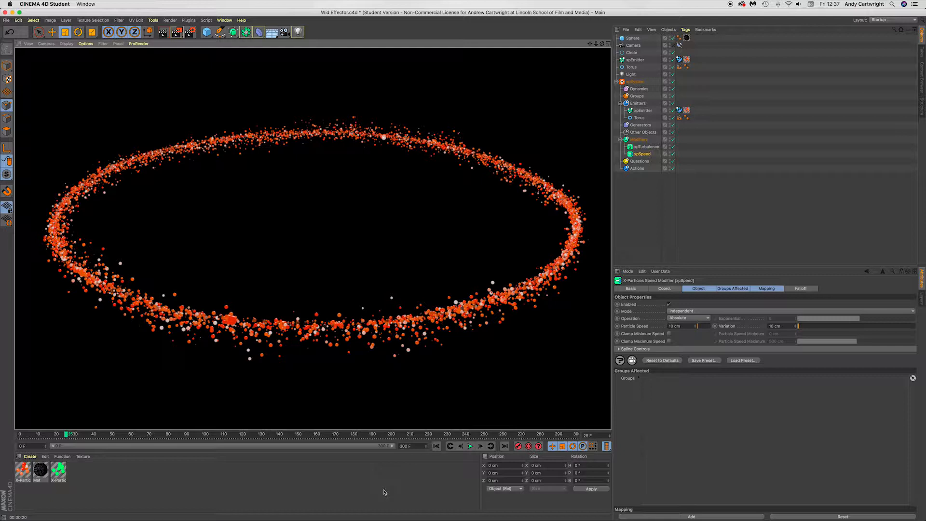
- Return the xpSpeed operation to Incremental with a particle speed change of -40 cm and preview the ring
drag(674, 326, 637, 329)
text(-)
key(Return)
click(678, 319)
click(680, 325)
text(-40)
key(Return)
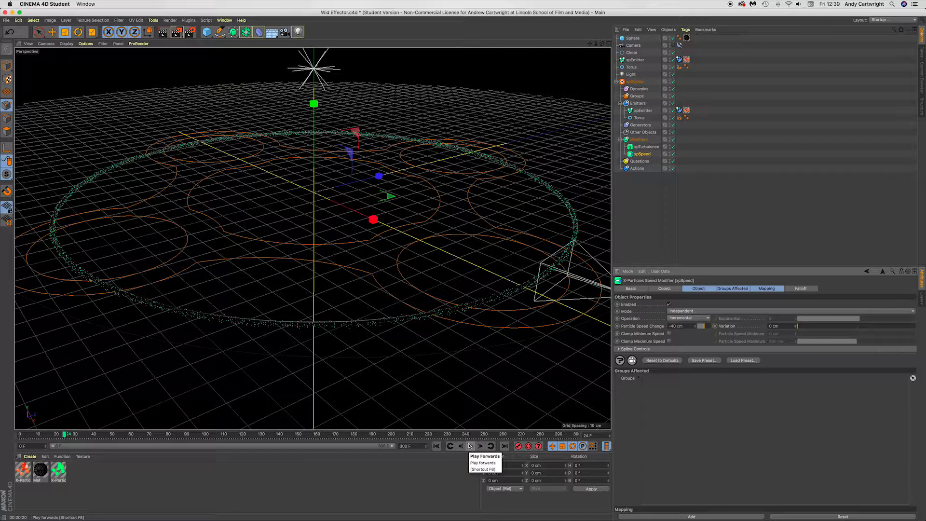
click(470, 446)
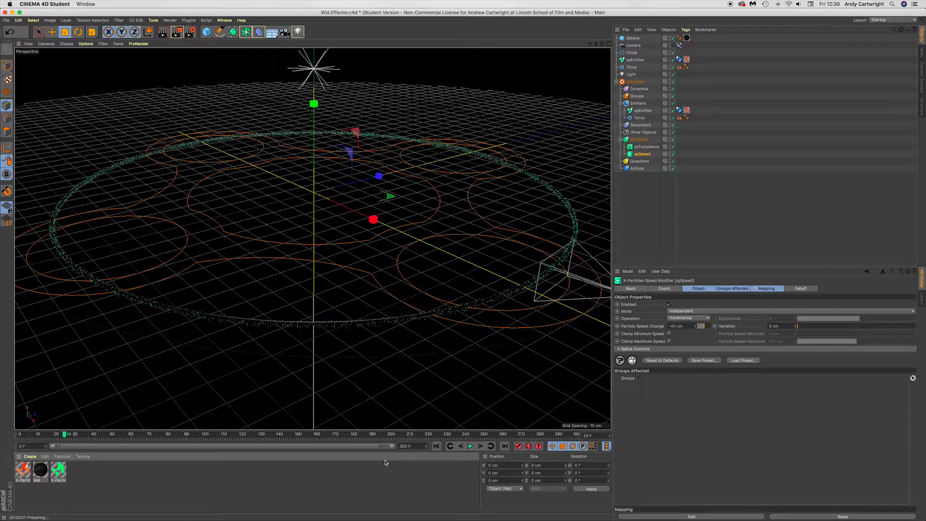
click(484, 171)
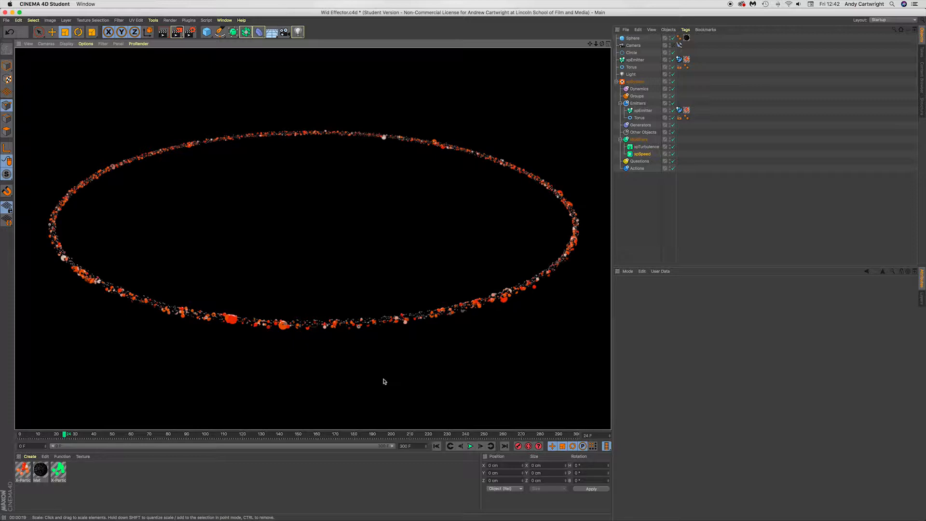
- Try an xpSpeed particle speed change of -25 cm and replay the simulation from the first frame
click(375, 334)
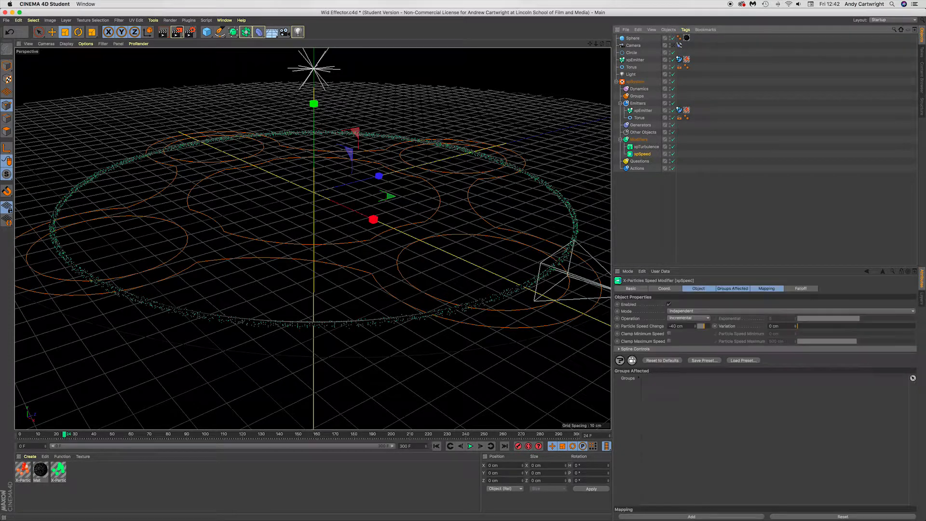
double_click(673, 326)
text(25)
click(436, 446)
click(469, 446)
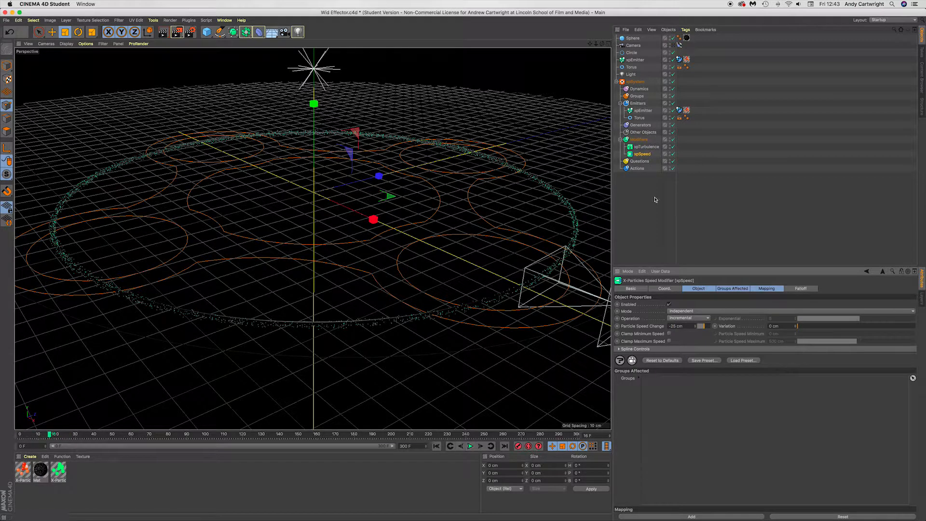
- Raise the xpSpeed variation, ending at 20 cm, and replay the simulation to check it
mouse_move(798, 326)
mouse_down()
mouse_move(808, 334)
mouse_move(798, 327)
mouse_up()
click(470, 446)
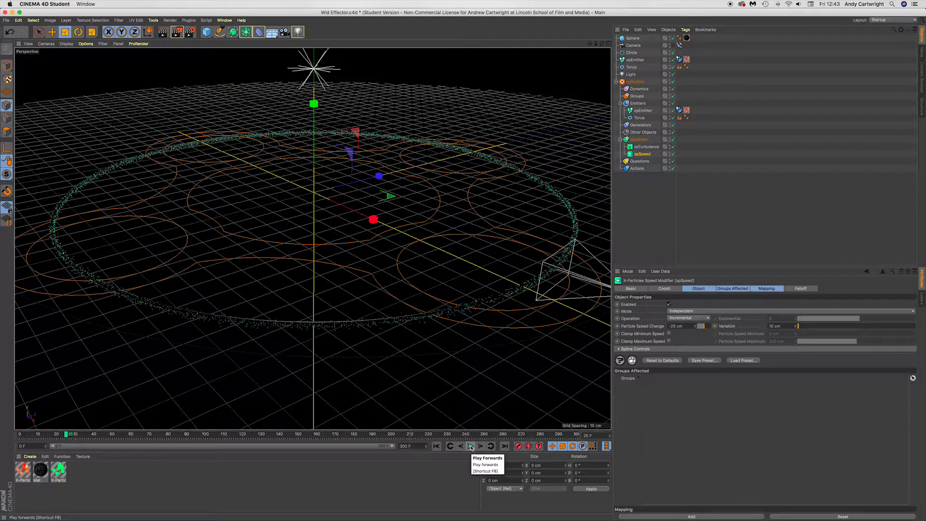
click(436, 446)
click(470, 446)
click(470, 446)
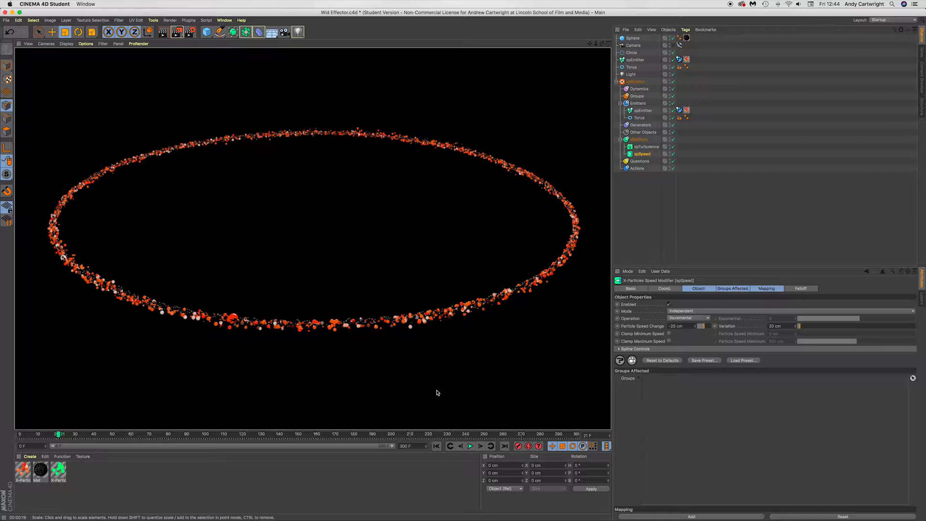
- Examine the upper xpEmitter's Motion Inheritance, Thinking Particles and Particle Death options
click(637, 60)
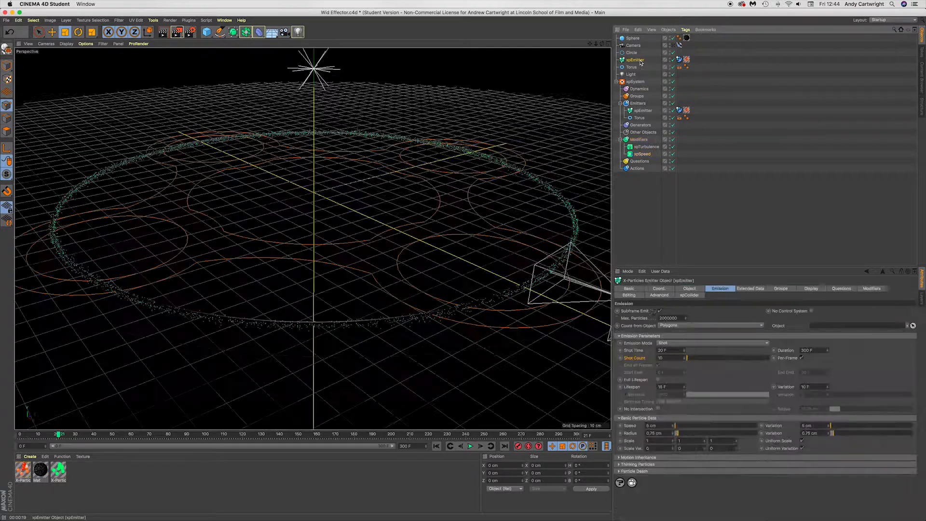
click(620, 457)
click(620, 458)
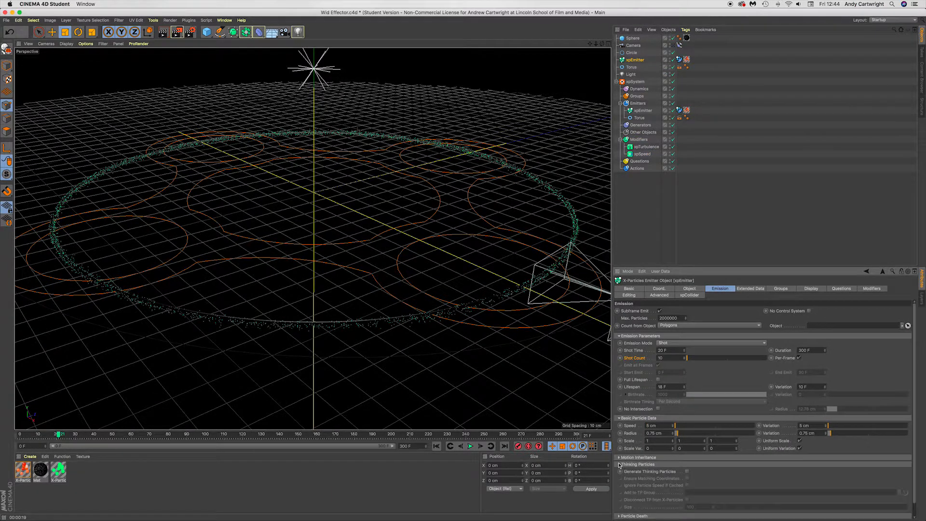
click(620, 471)
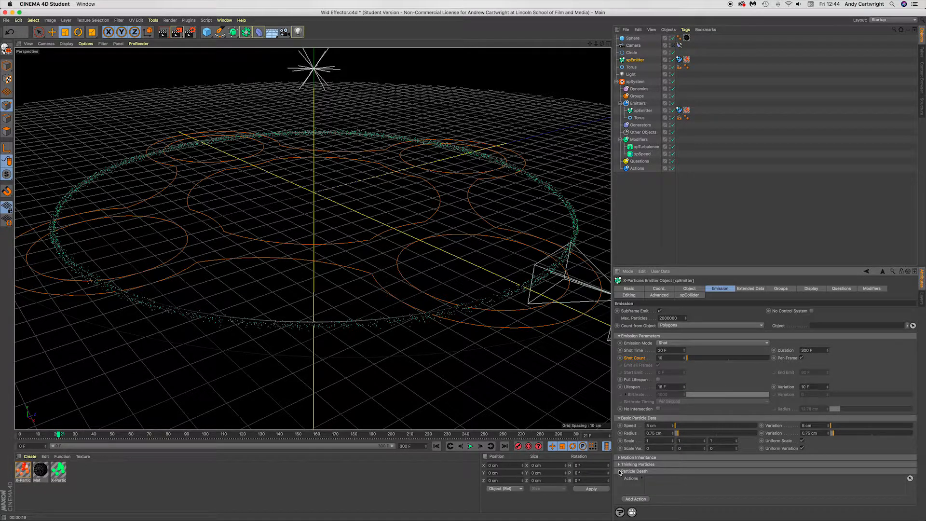
click(619, 457)
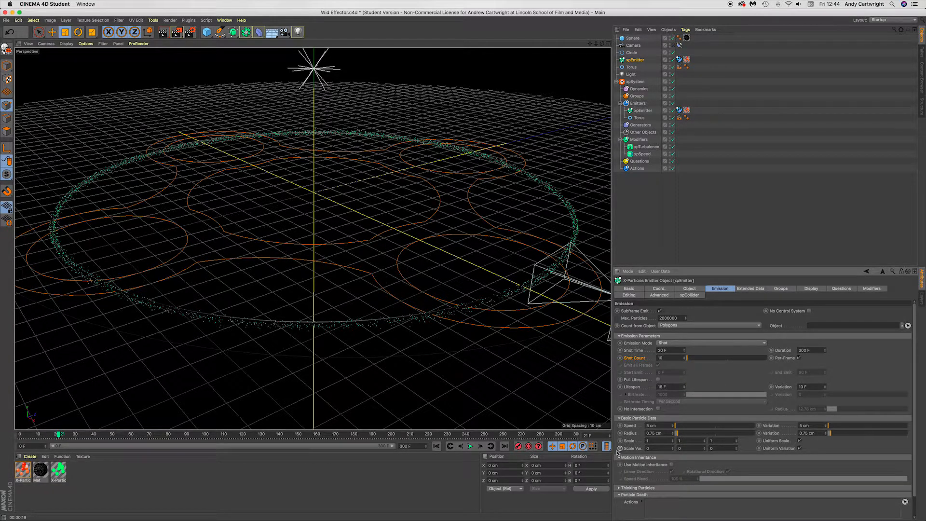
click(619, 457)
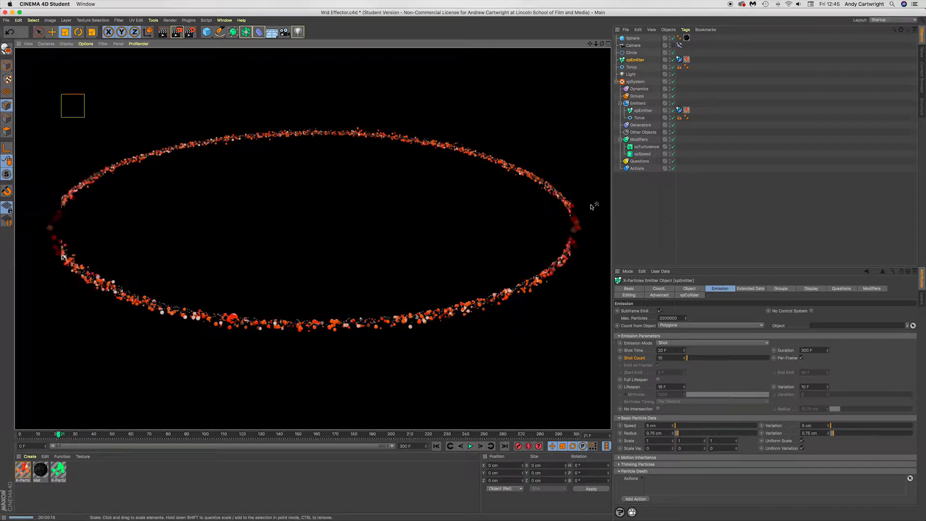
- Set the xpSpeed particle speed change to -5 cm and replay the simulation from the first frame
click(642, 154)
click(673, 327)
key(BackSpace)
click(437, 446)
click(472, 446)
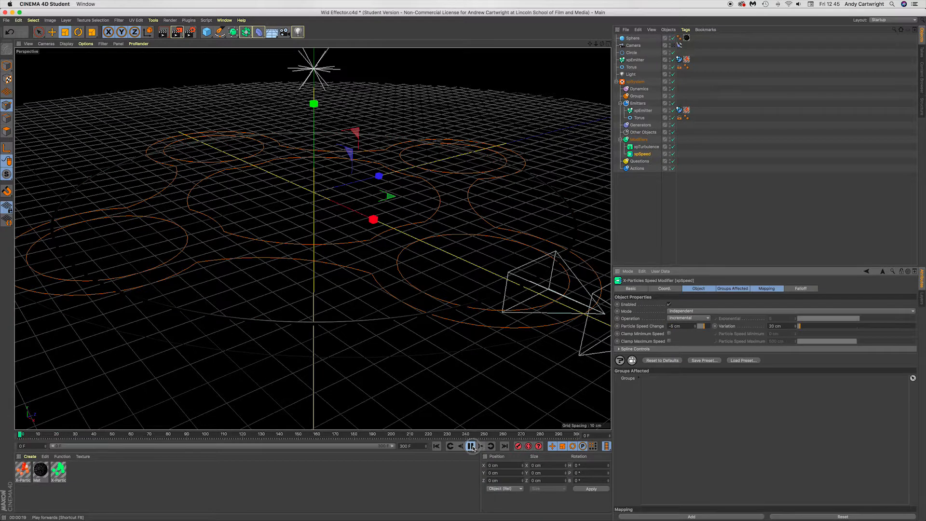
click(429, 392)
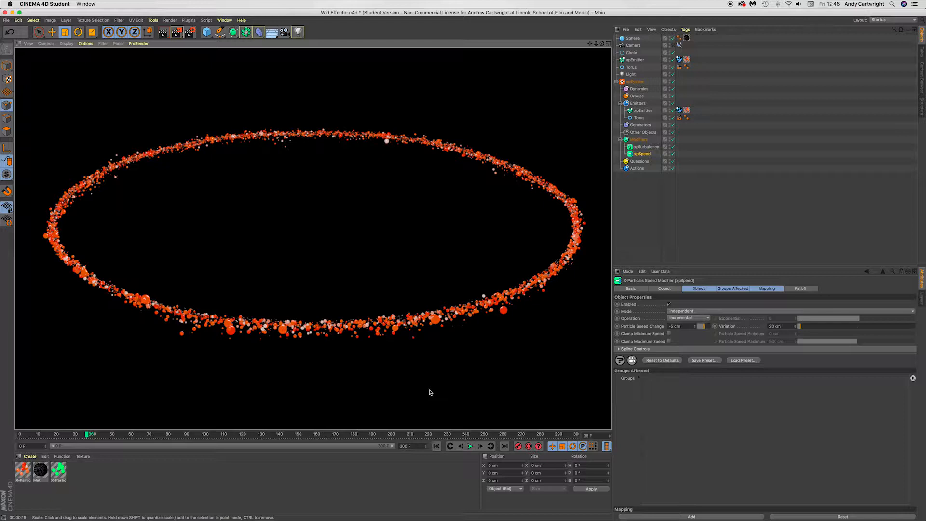
click(639, 139)
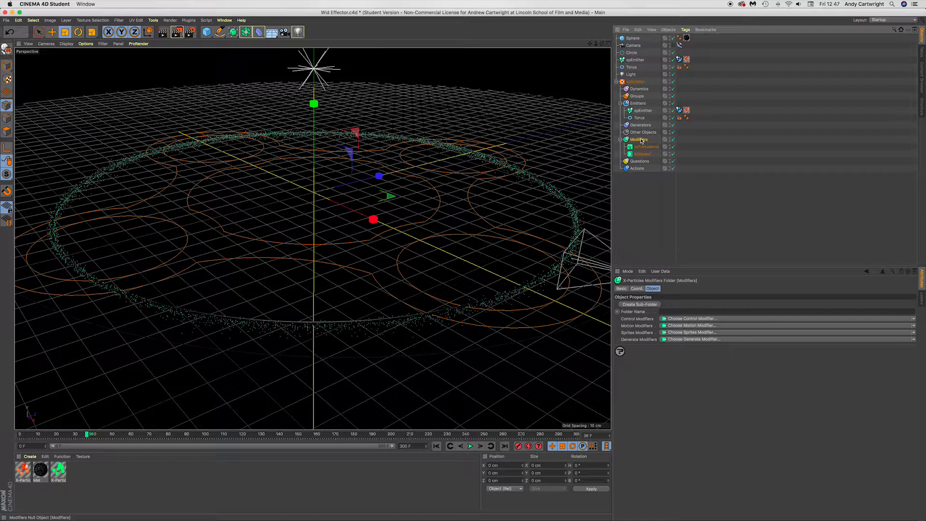
click(706, 325)
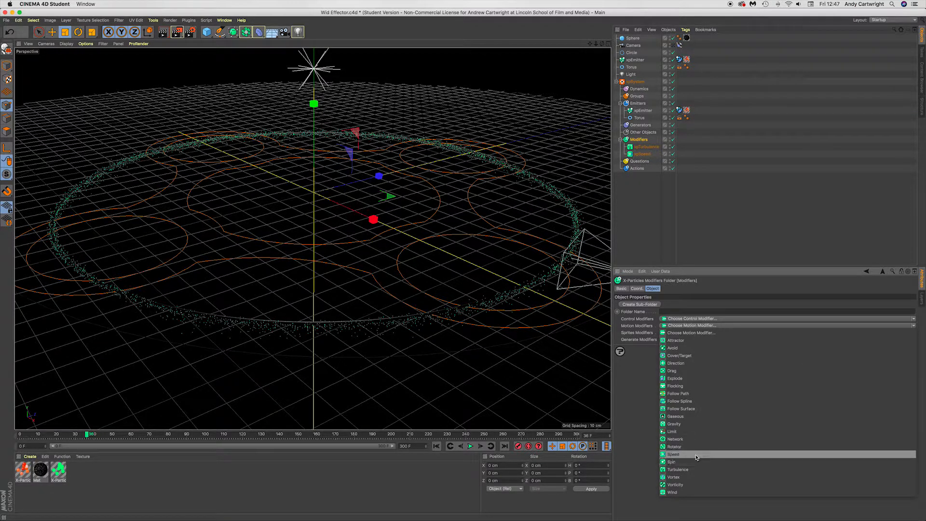
click(694, 332)
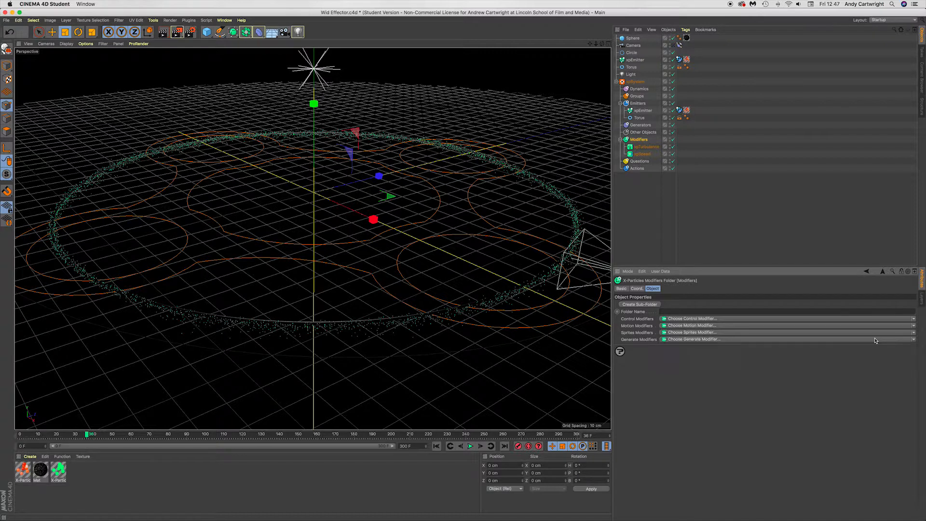
click(915, 320)
click(642, 386)
- Set the xpSpeed modifier's variation to 0 cm and replay the simulation from the first frame
click(642, 154)
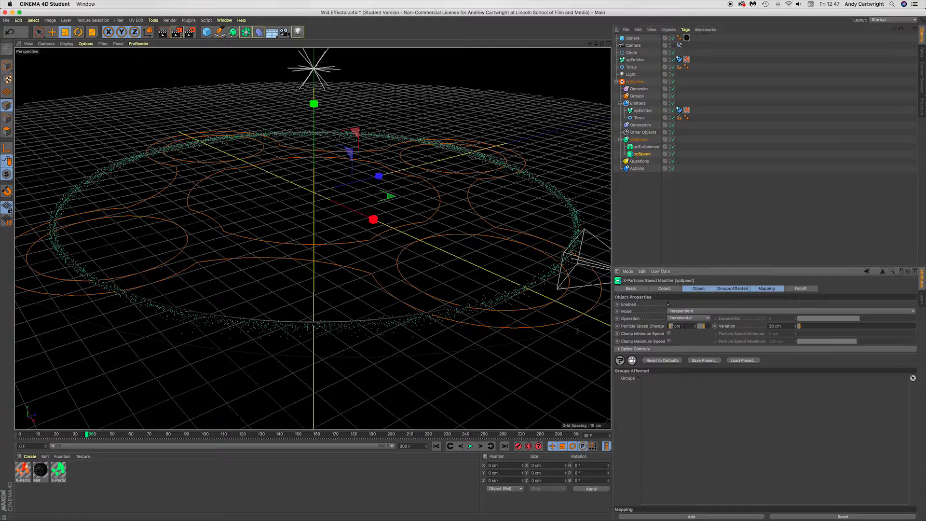
drag(806, 326, 791, 327)
click(436, 446)
click(470, 446)
click(470, 446)
- Adjust the speed and variation of the xpEmitter in the Emitters folder, ending at 20 cm each, and replay the simulation
click(643, 110)
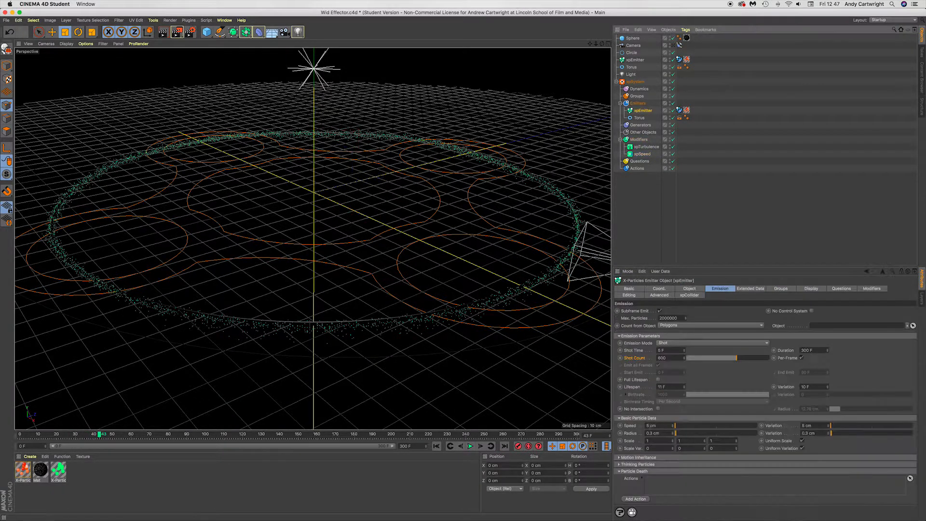
click(730, 426)
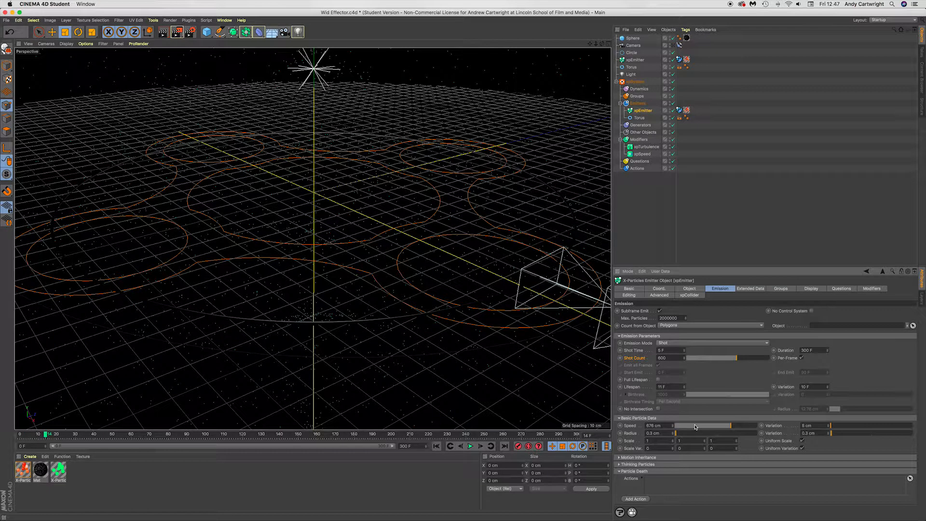
drag(695, 426, 679, 426)
click(470, 446)
click(471, 446)
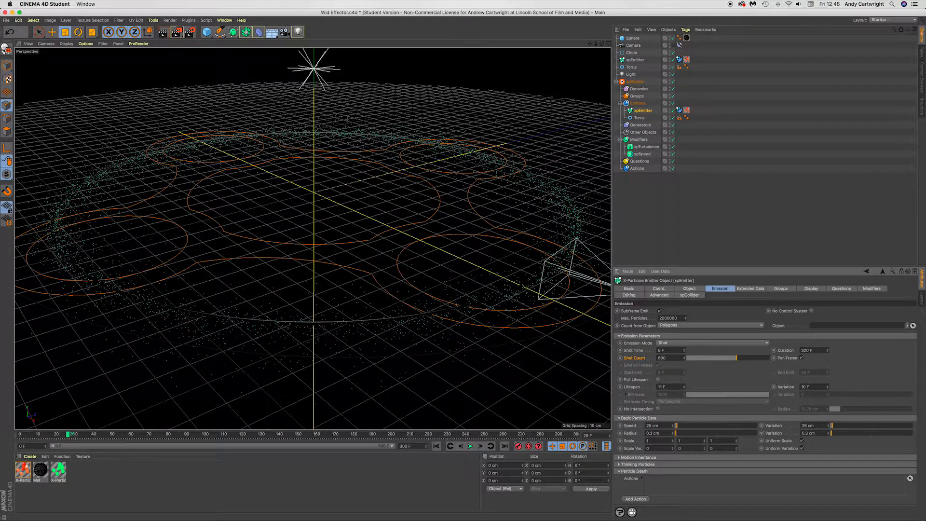
key(Return)
click(471, 446)
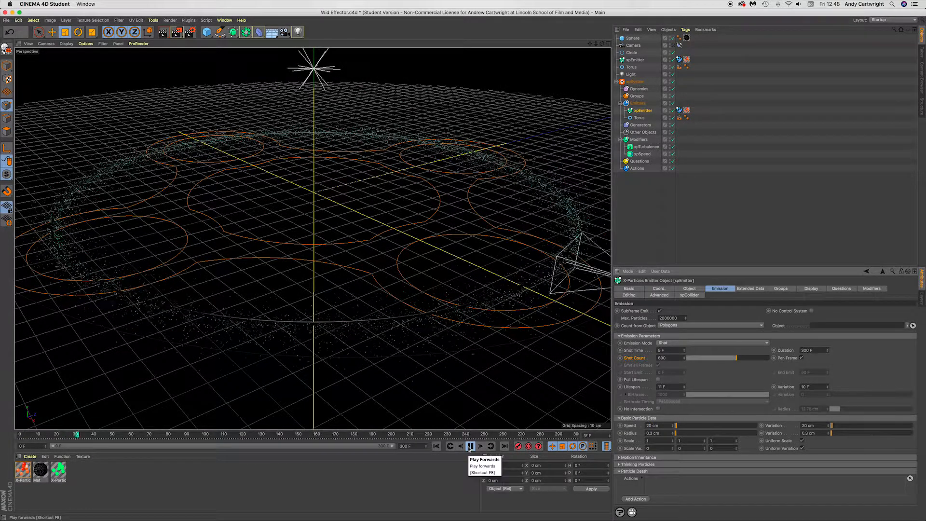
click(468, 448)
- Try an xpSpeed particle speed change of -359 cm, replay from the first frame and reopen the lower xpEmitter's settings
click(642, 155)
click(702, 326)
click(437, 446)
click(470, 446)
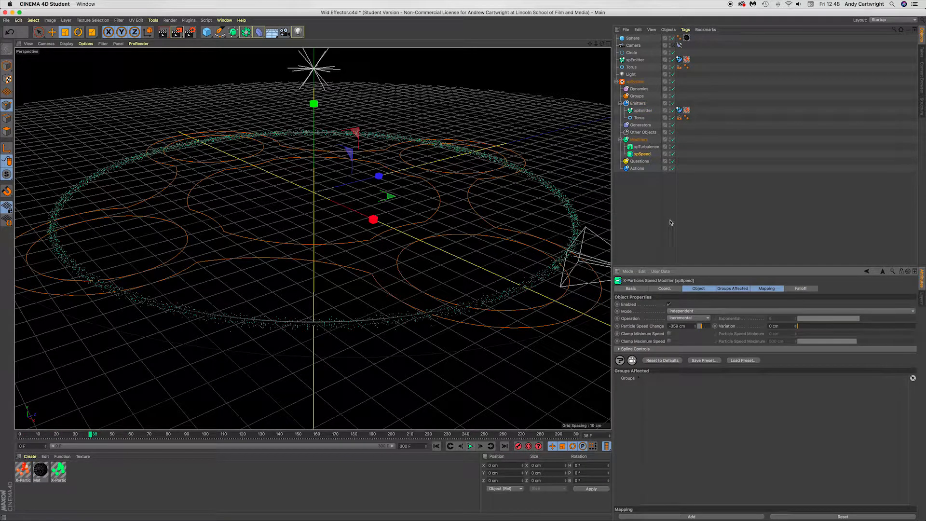
click(642, 111)
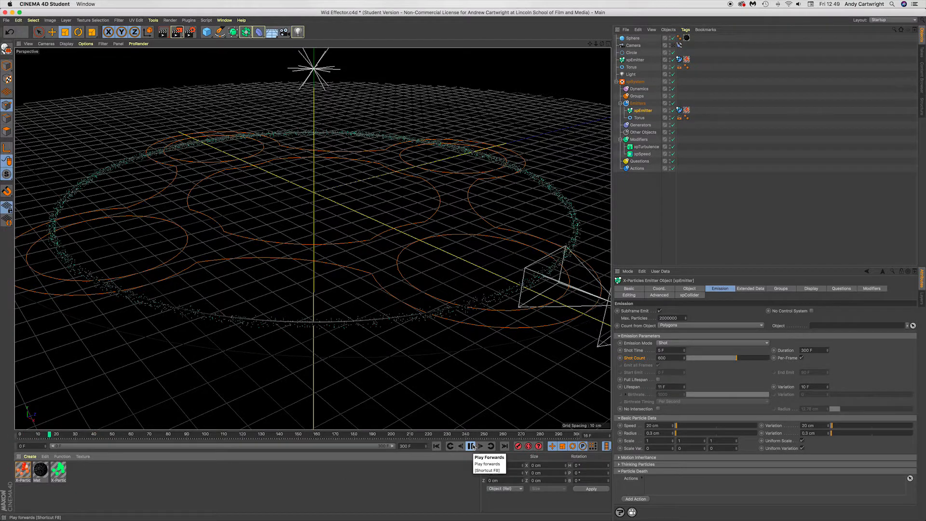
- Set the xpSpeed particle speed change to -50 cm, replay the simulation from the first frame and render the view
click(641, 154)
drag(691, 327, 665, 329)
text(-50)
key(Return)
click(436, 446)
click(470, 447)
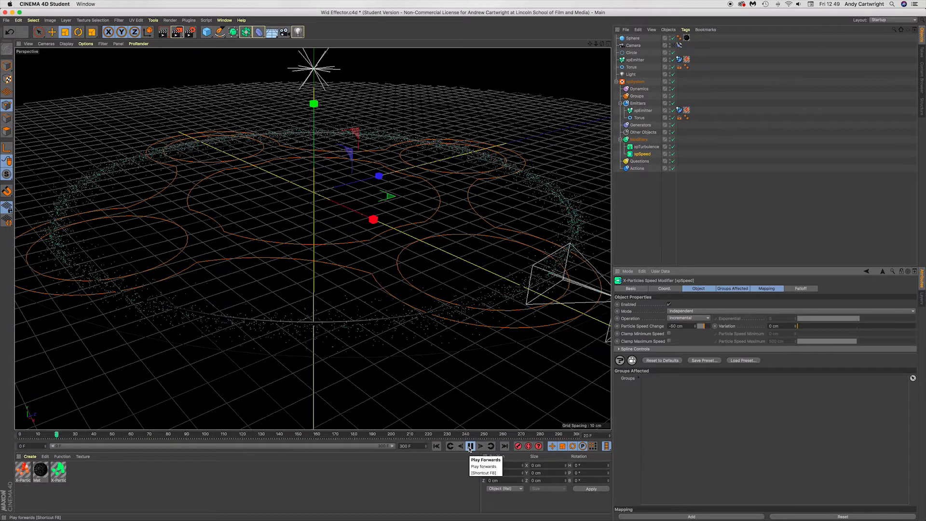
click(469, 447)
key(super+r)
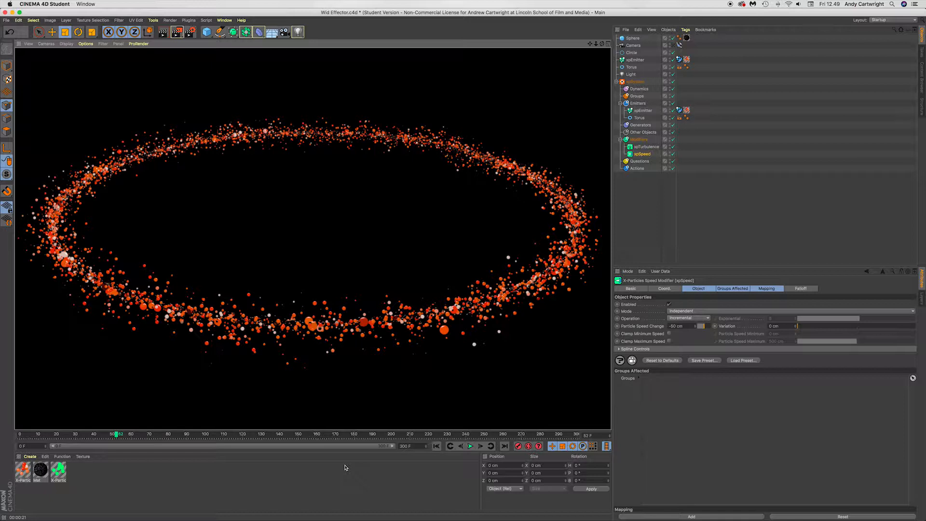
- Set the xpSpeed particle speed change to -70 cm and replay the simulation to check it
double_click(674, 326)
text(-70)
key(Return)
click(436, 446)
click(470, 446)
click(470, 446)
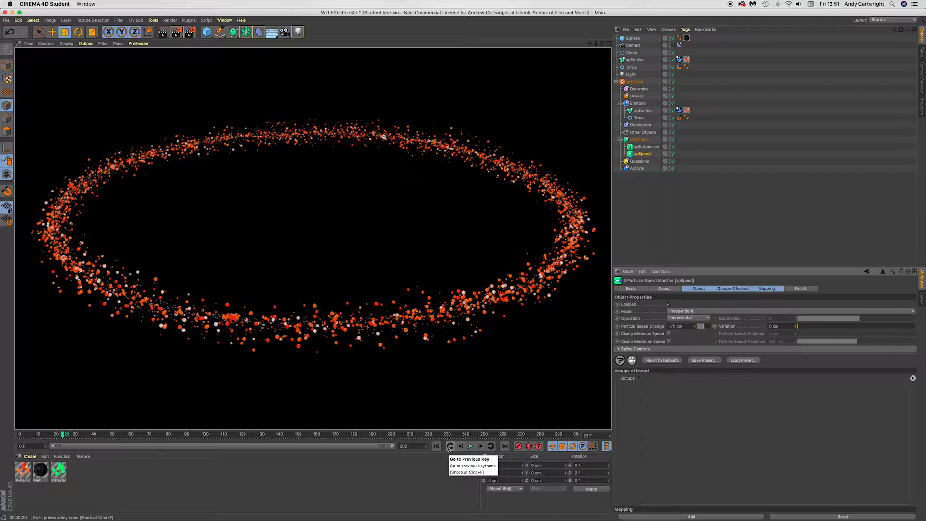
click(470, 446)
click(470, 446)
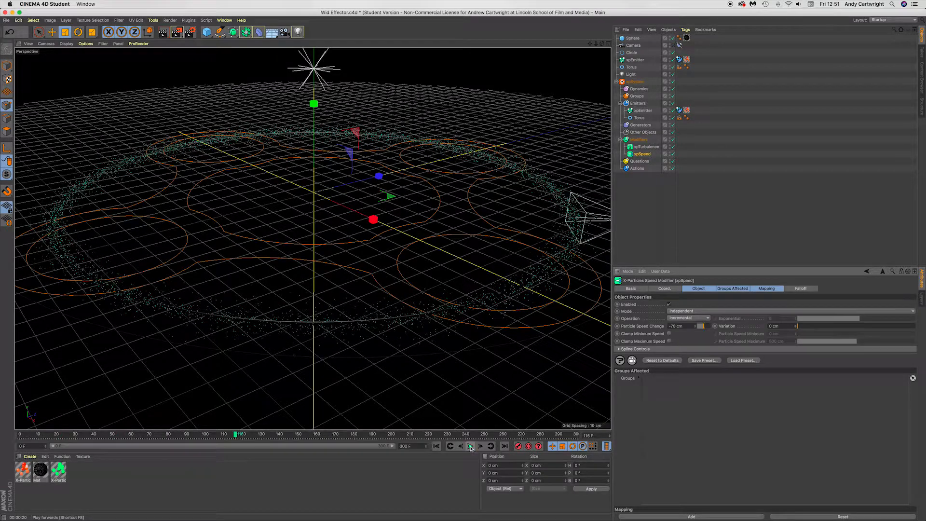
- Reduce the xpTurbulence modifier's strength to 0 and replay the simulation
click(646, 147)
drag(704, 364, 684, 362)
click(470, 446)
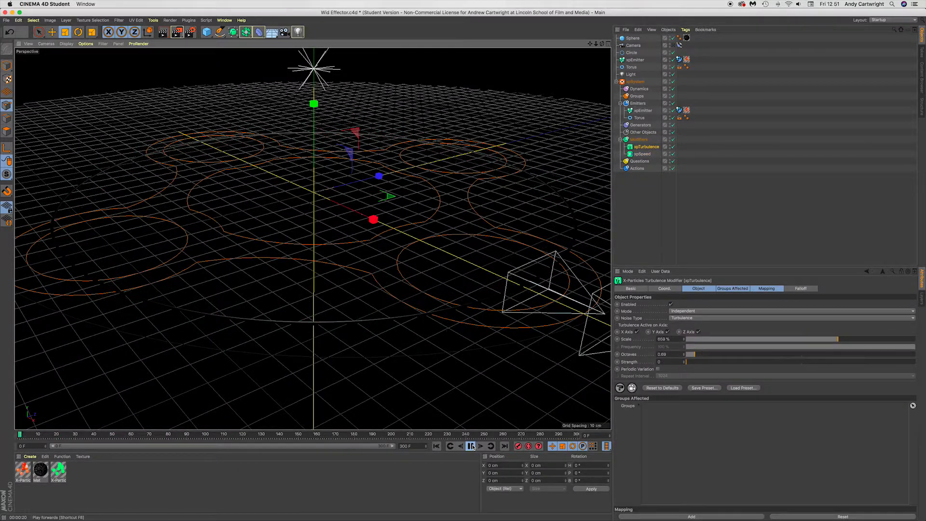
click(471, 446)
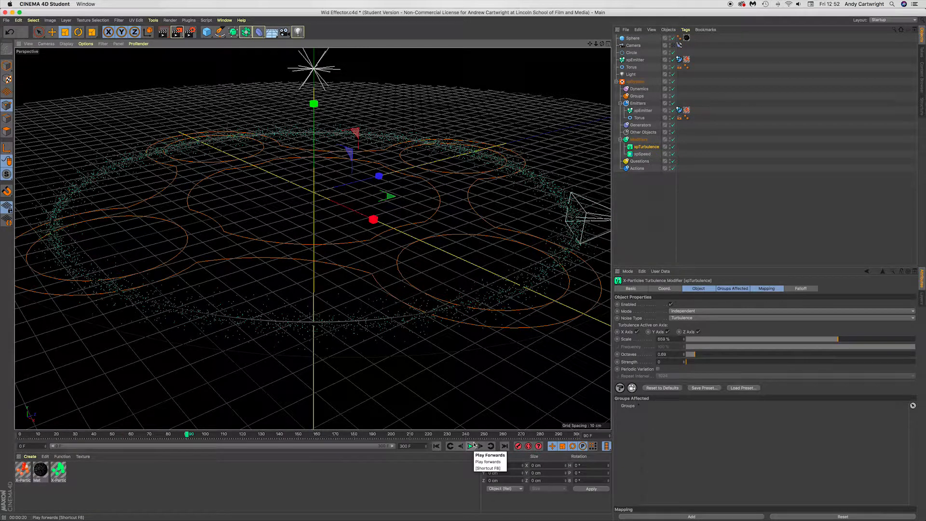
- Set the lower xpEmitter's particle speed and its variation to 2 cm each and replay the simulation
click(646, 111)
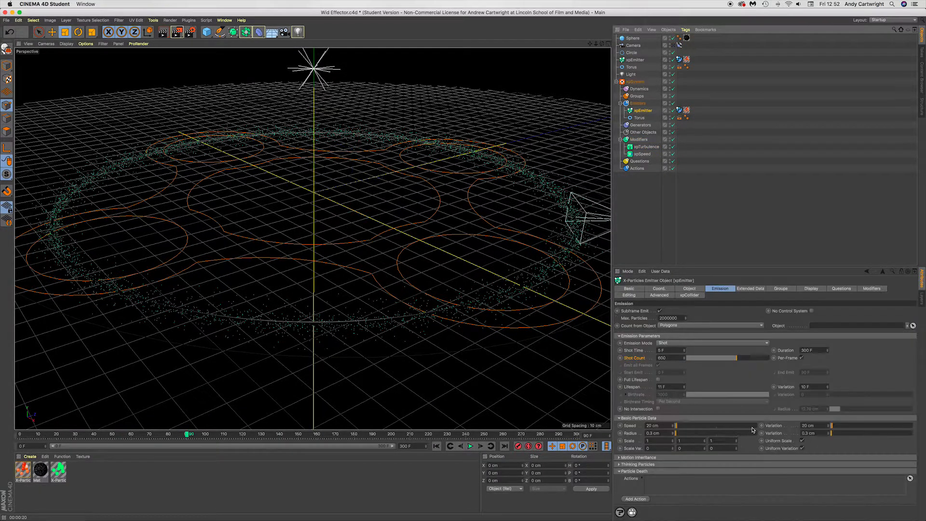
click(631, 427)
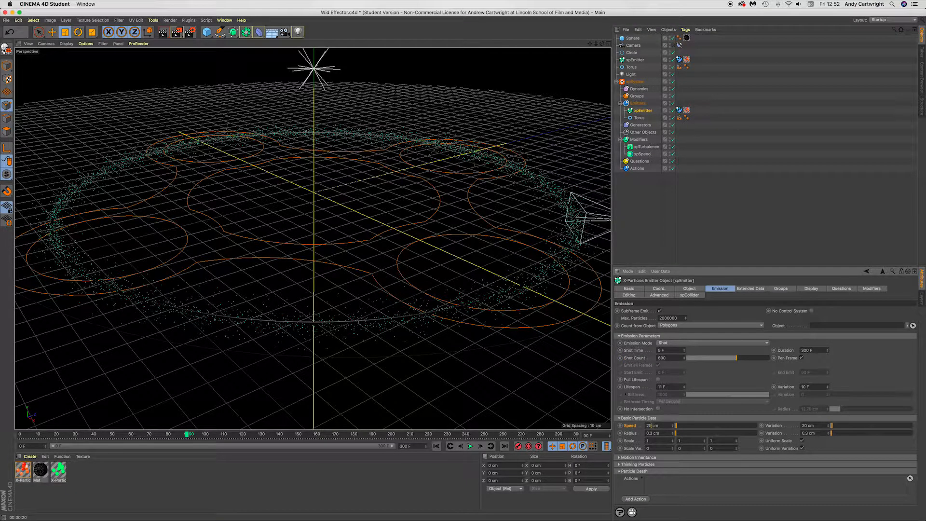
click(470, 446)
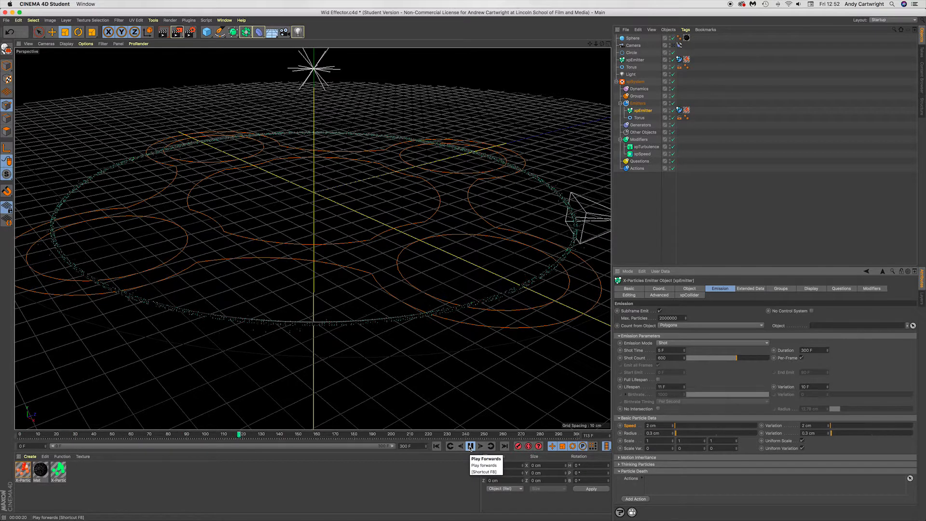
- Try an xpSpeed particle speed change of -20 cm and replay the simulation
click(642, 154)
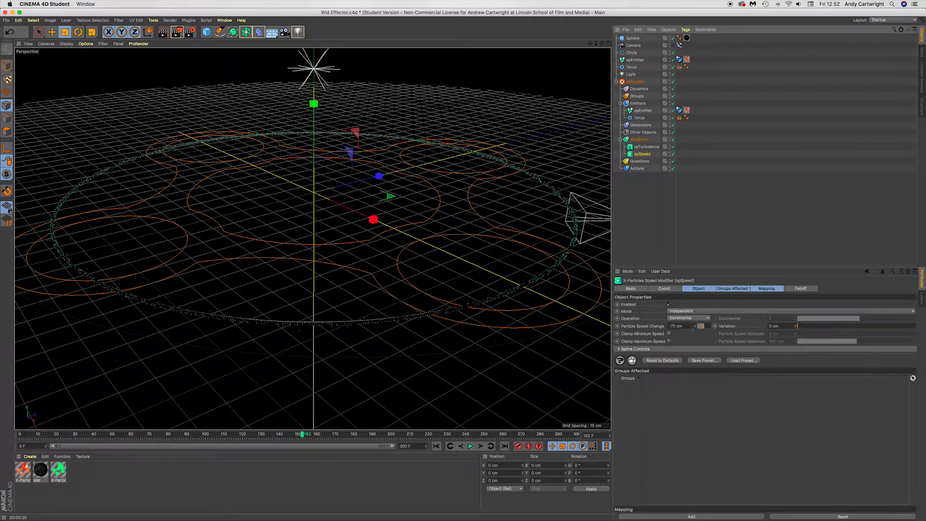
click(469, 447)
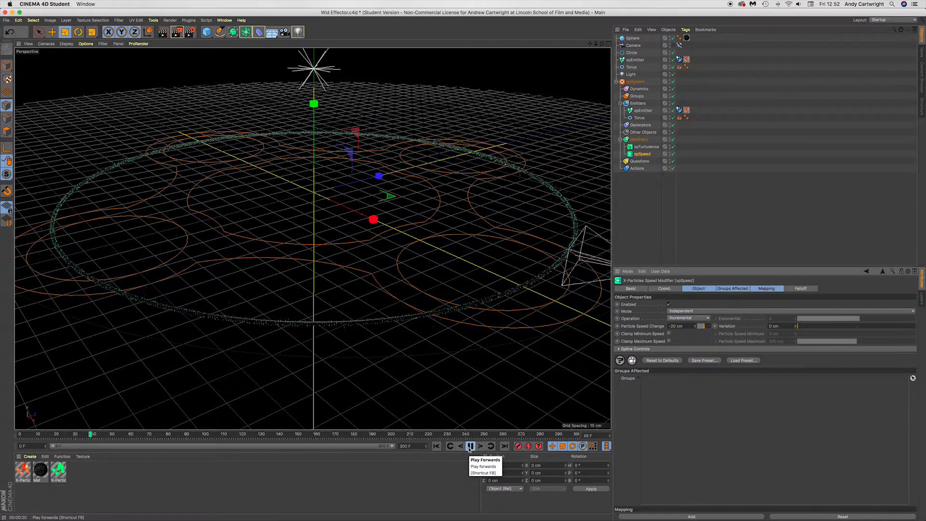
click(469, 449)
- Set the xpSpeed particle speed change to 0 cm and replay the simulation
drag(676, 327, 668, 327)
text(0)
key(Return)
click(470, 447)
click(470, 446)
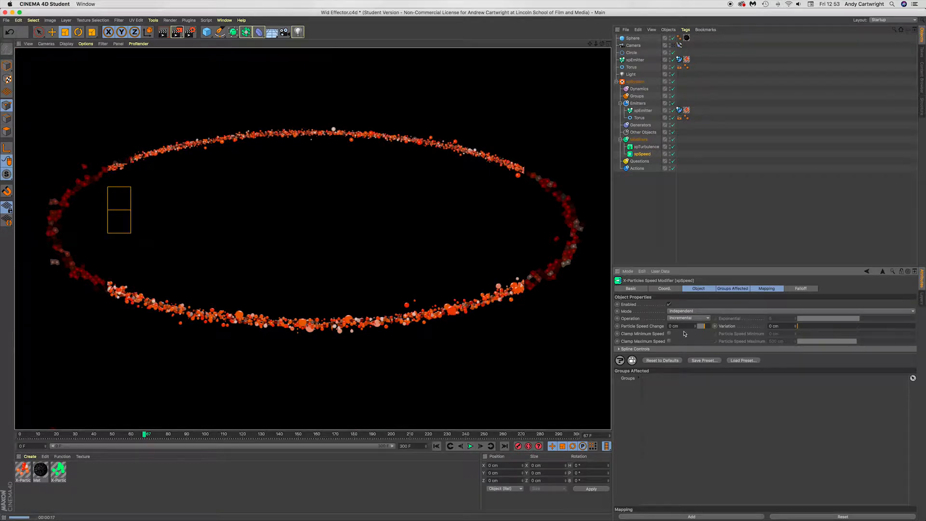
- Set the xpSpeed particle speed change to 5 cm and replay the simulation from the first frame
key(Return)
click(437, 446)
click(471, 446)
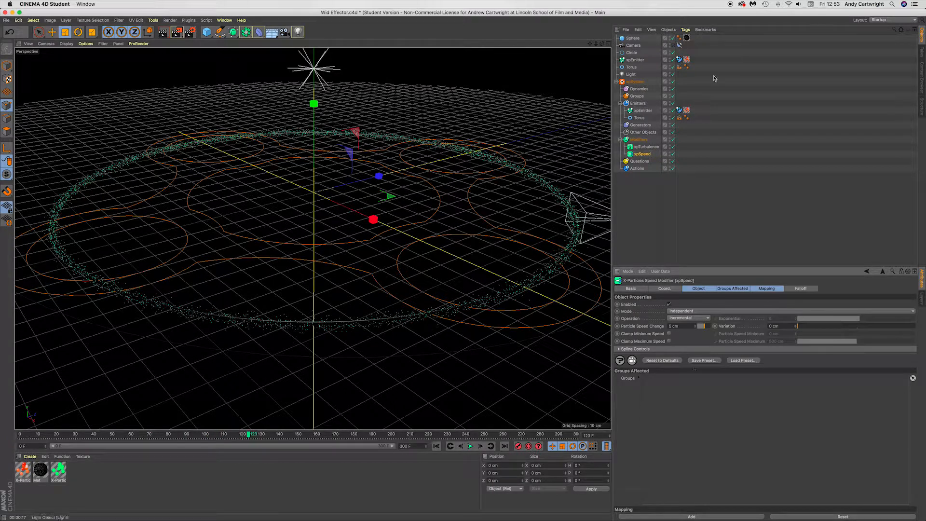
- Raise the lower xpEmitter's lifespan to 20 F, replay the simulation and render the view
click(645, 111)
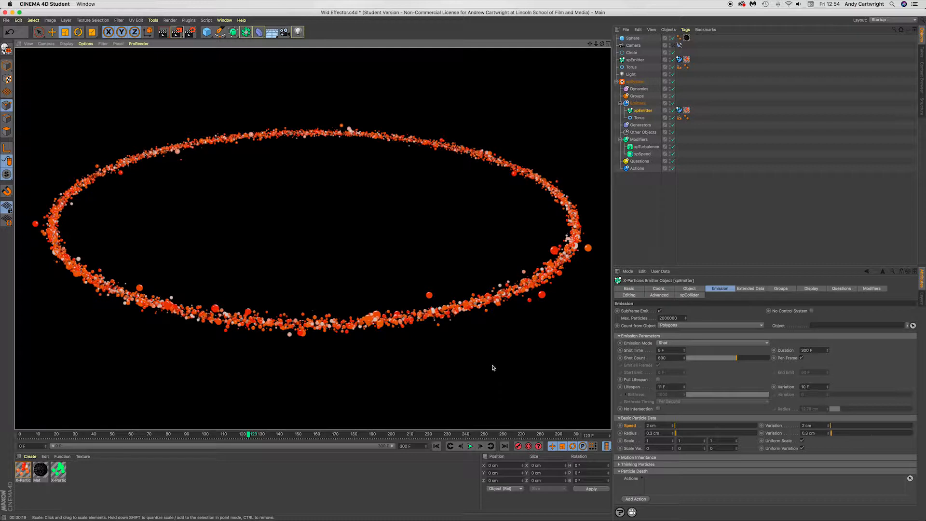
drag(684, 386, 684, 382)
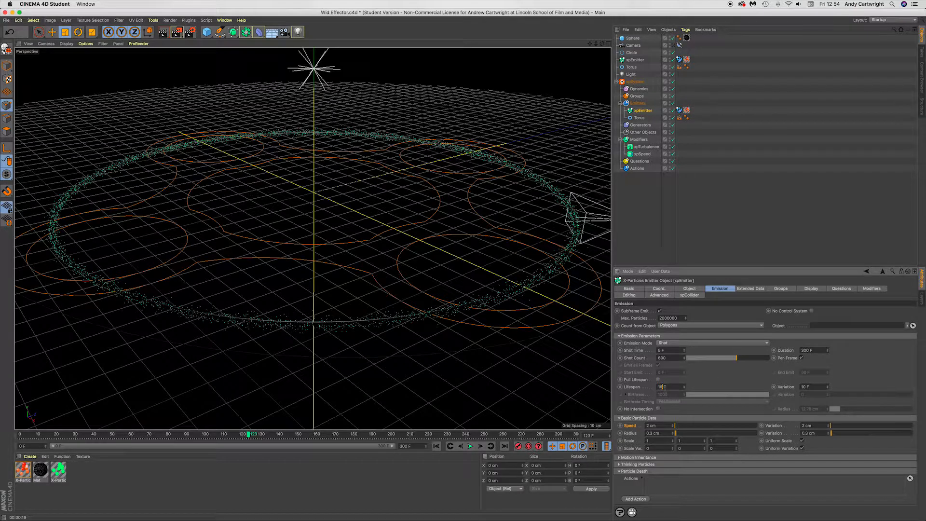
click(470, 446)
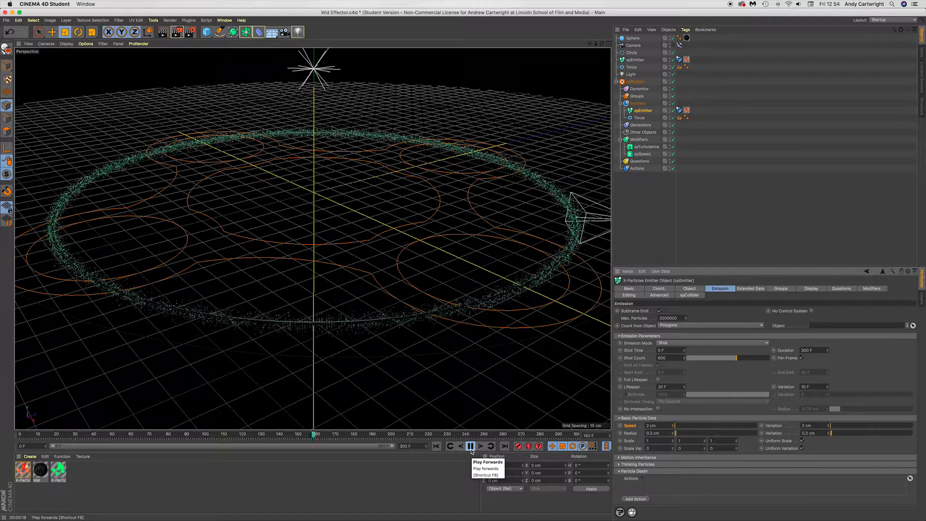
key(super+r)
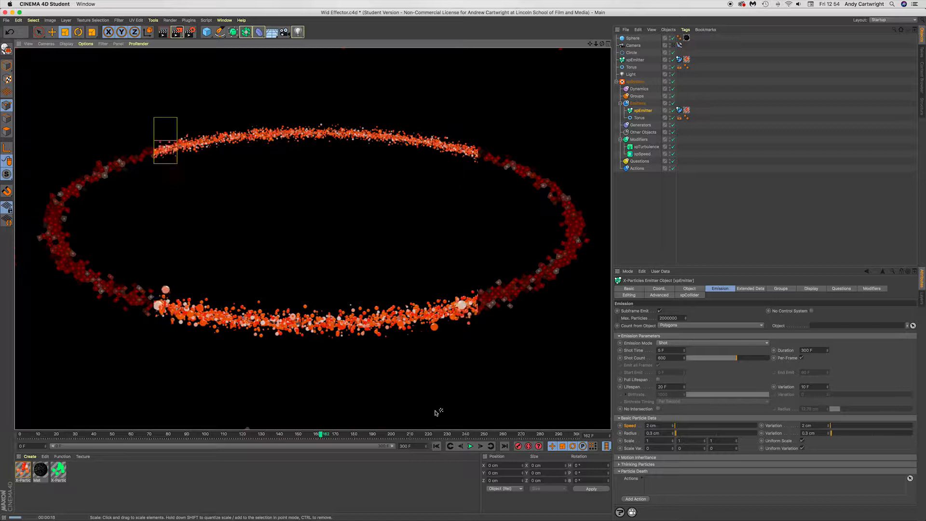
- Set the lower xpEmitter's lifespan to 30 F and replay the simulation
click(668, 386)
text(30)
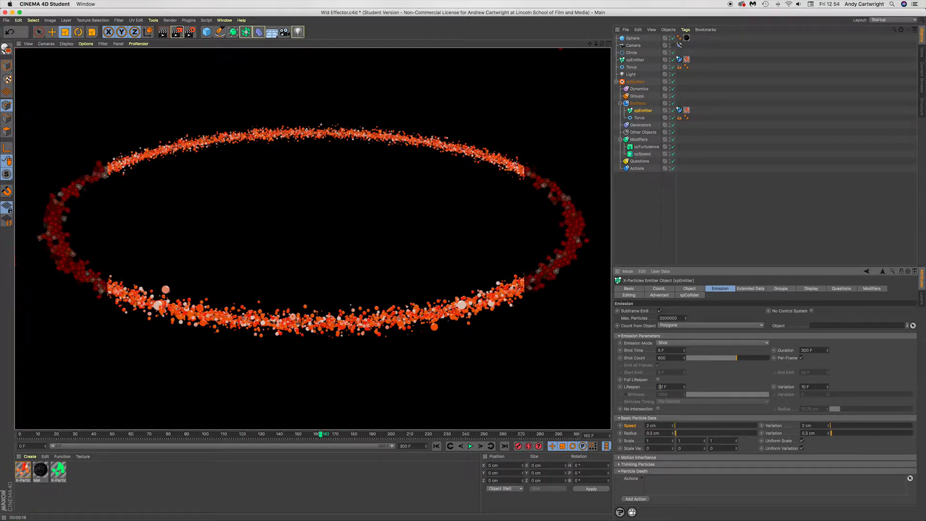
key(Return)
click(470, 446)
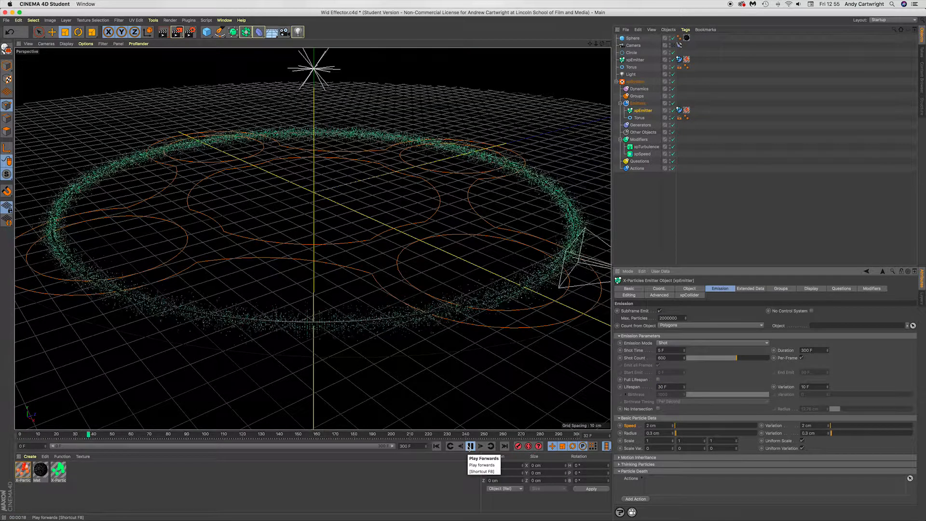
click(470, 446)
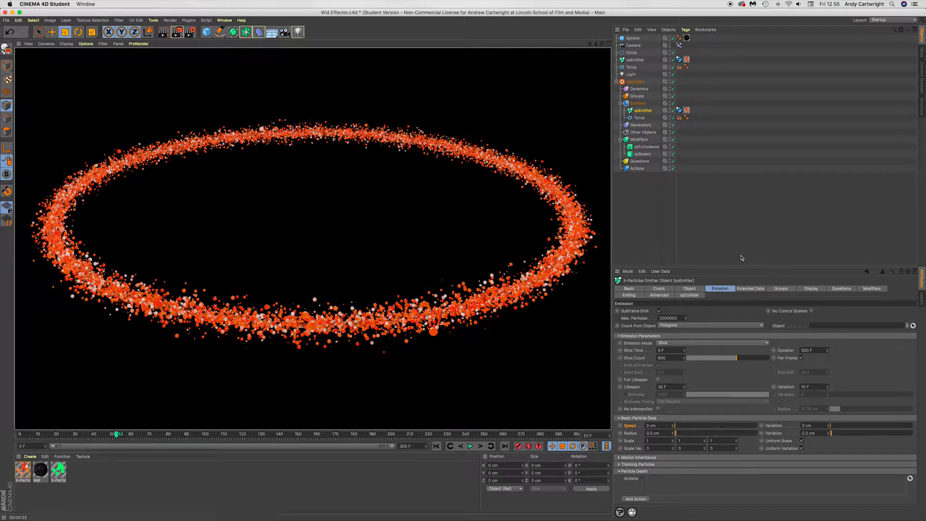
key(ctrl+super+Escape)
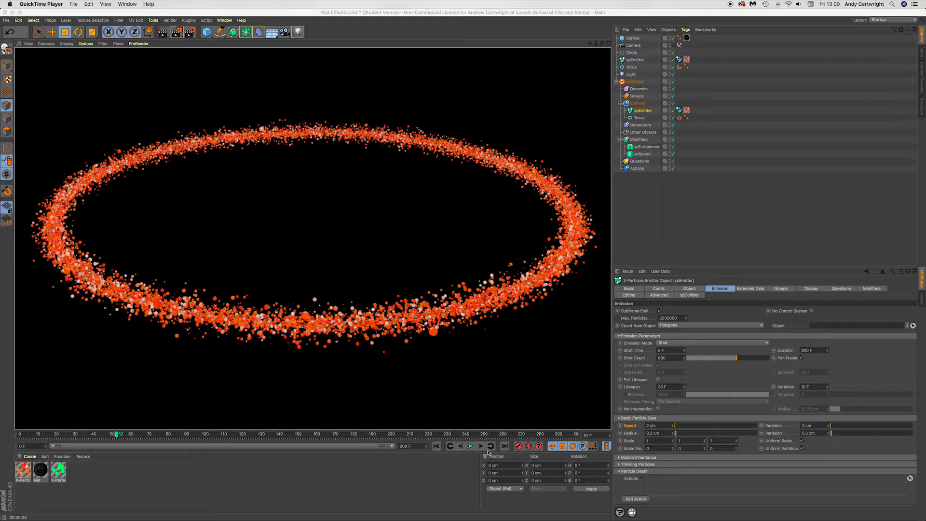
- Set the lower xpEmitter's lifespan to 10 F and replay the simulation from the first frame
click(660, 389)
double_click(660, 388)
text(10)
key(Return)
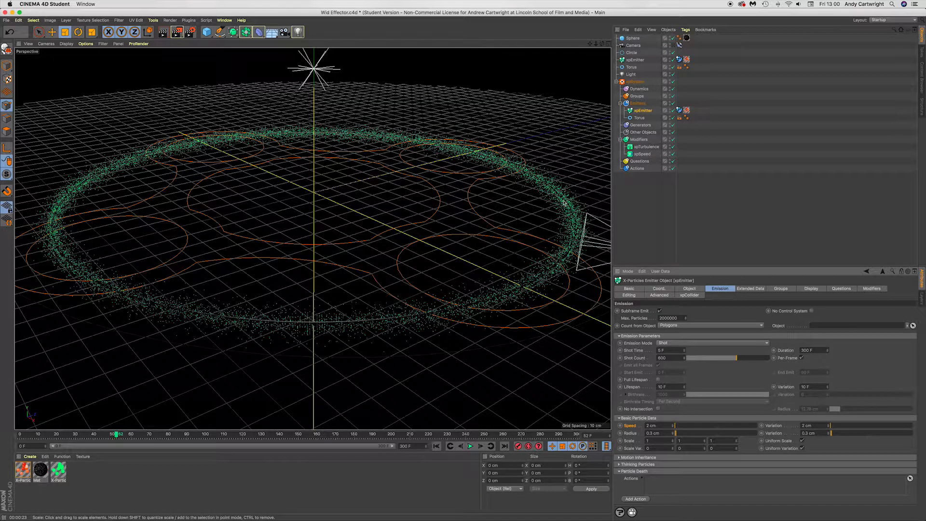
click(436, 446)
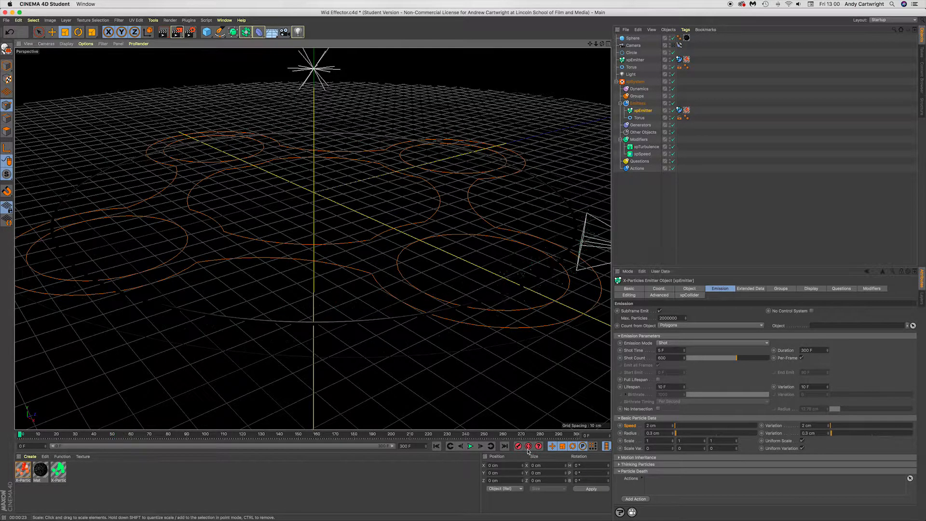
click(470, 446)
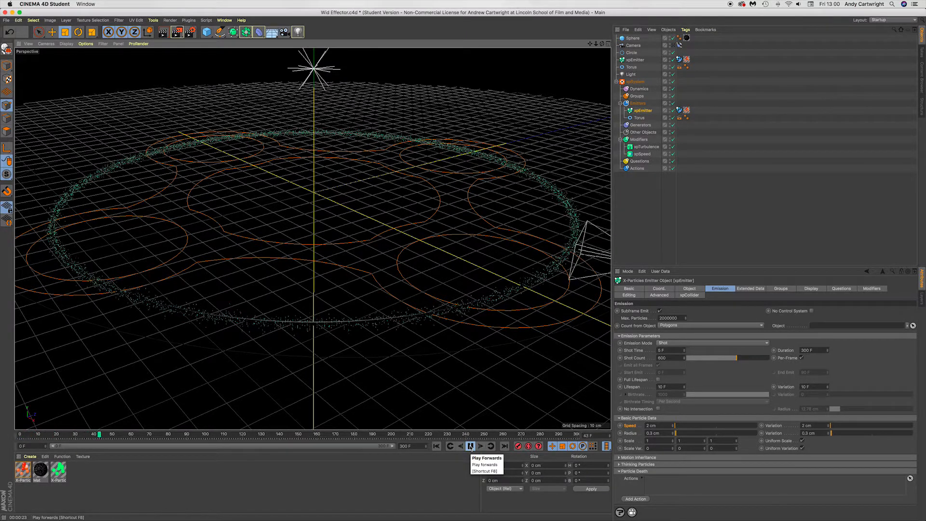
click(470, 446)
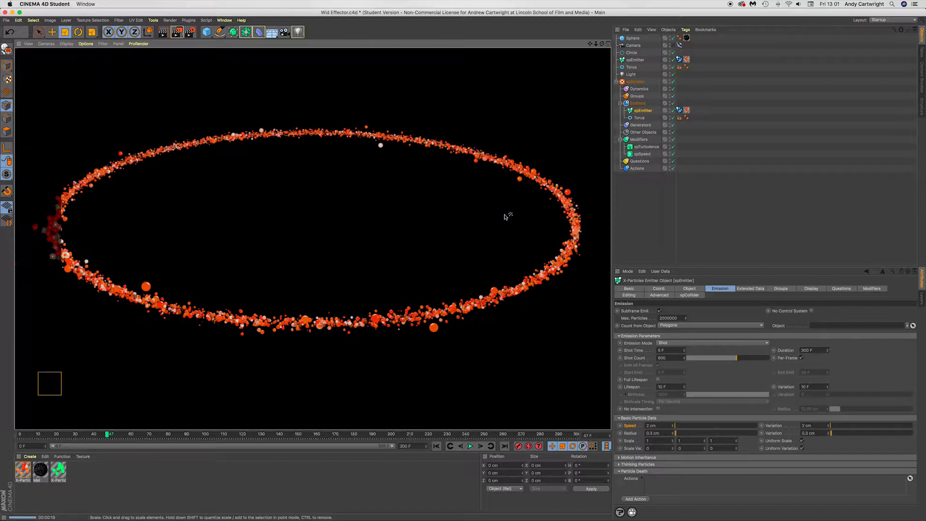
- Set the lower xpEmitter's lifespan to 30 F, replay the simulation from the first frame and render the view
click(659, 387)
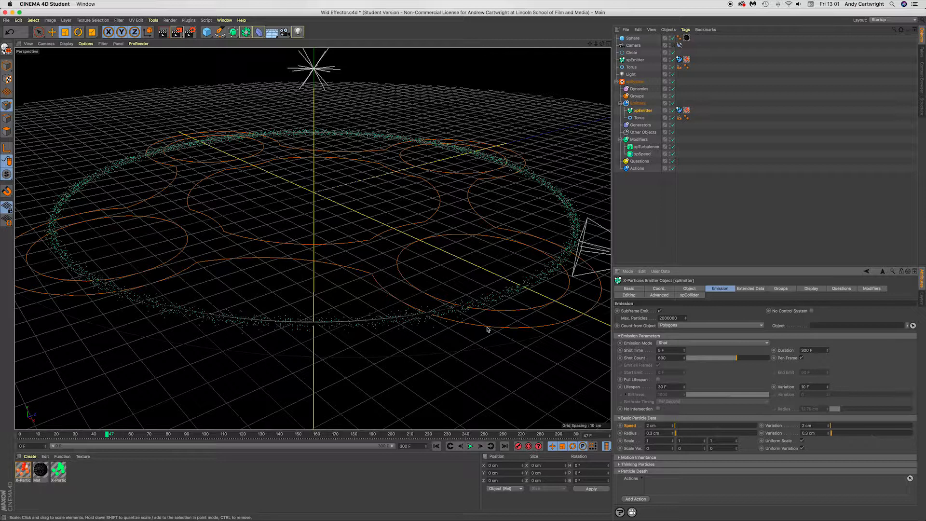
key(shift+f)
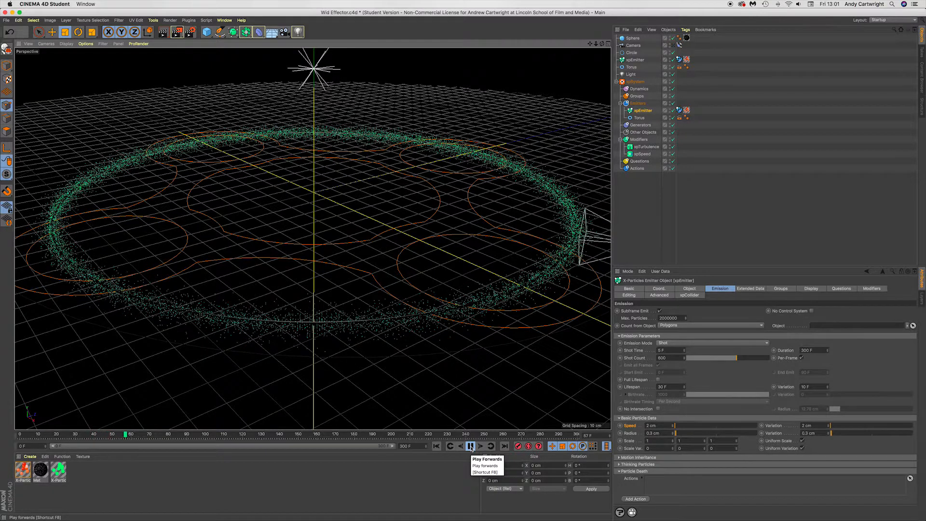
click(471, 446)
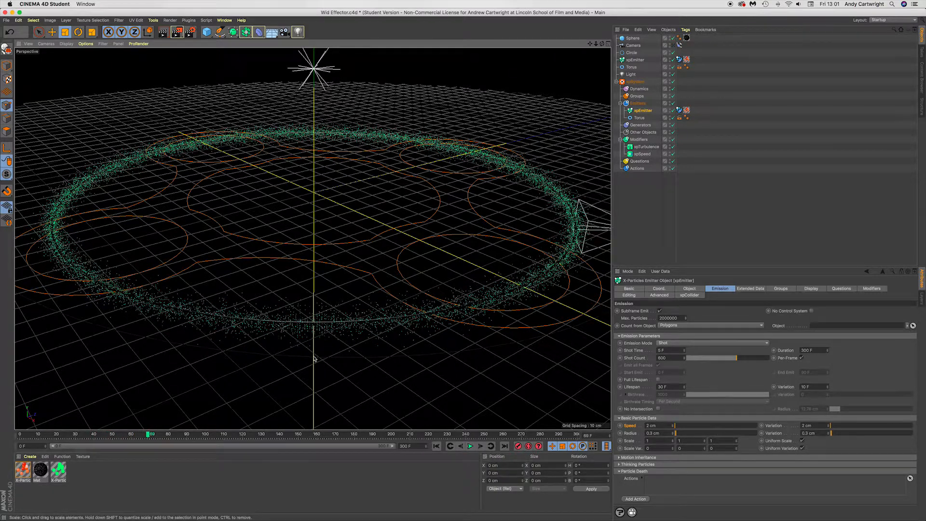
key(super+r)
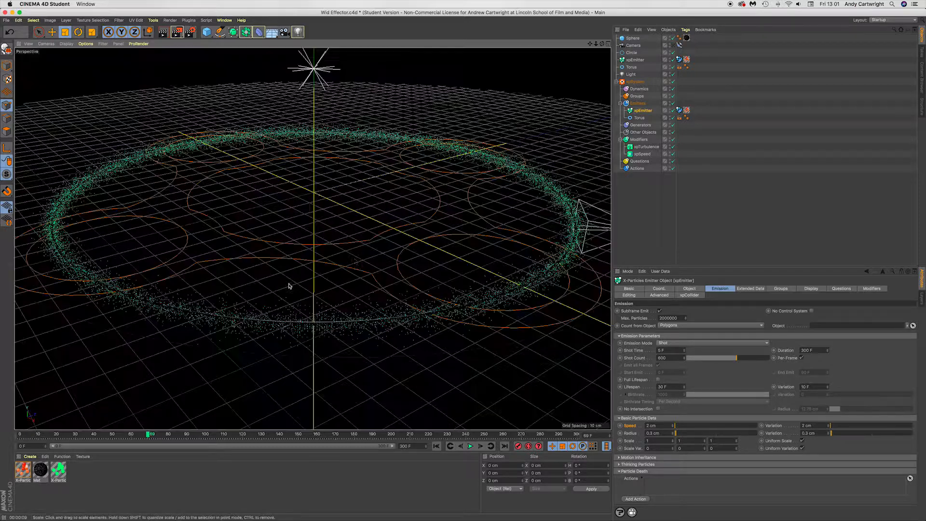
- Set the xpSpeed modifier's particle speed change to -100 cm and replay the simulation from the first frame
click(641, 155)
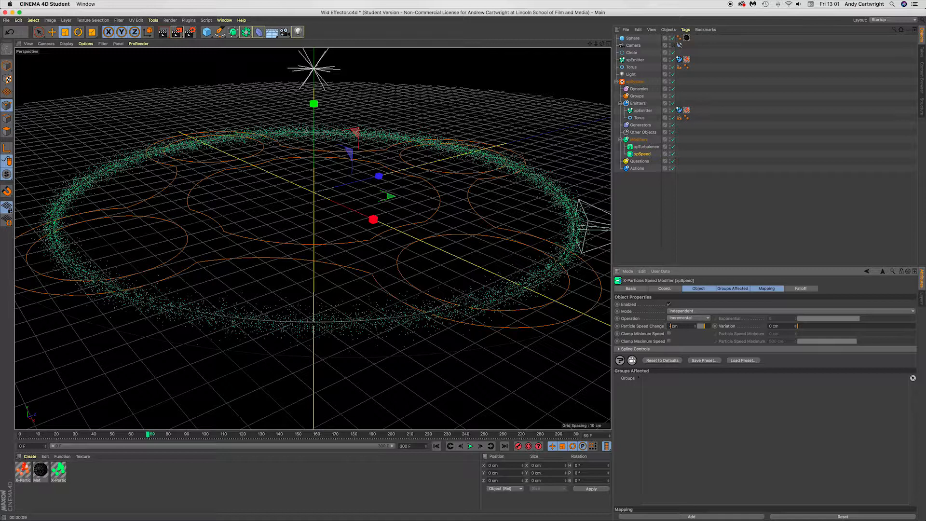
text(100)
key(shift+f)
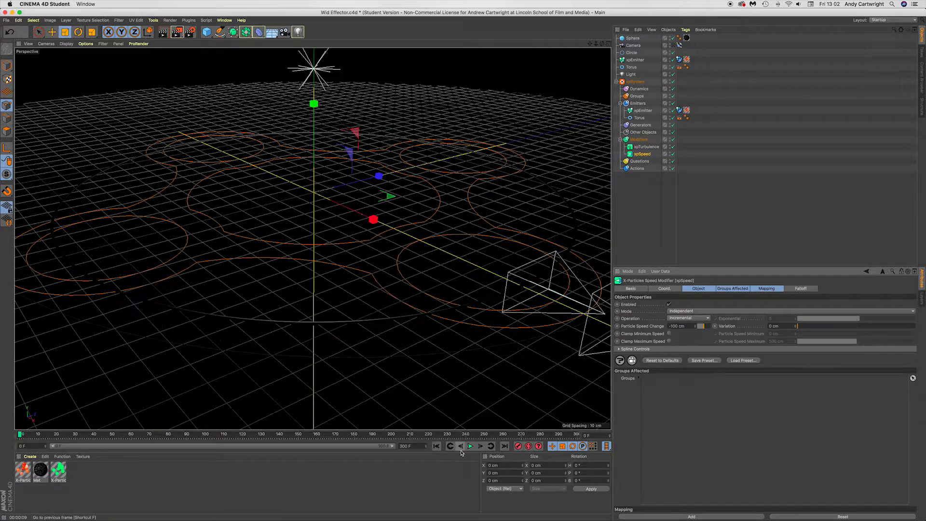
click(470, 446)
click(469, 446)
click(470, 447)
click(470, 447)
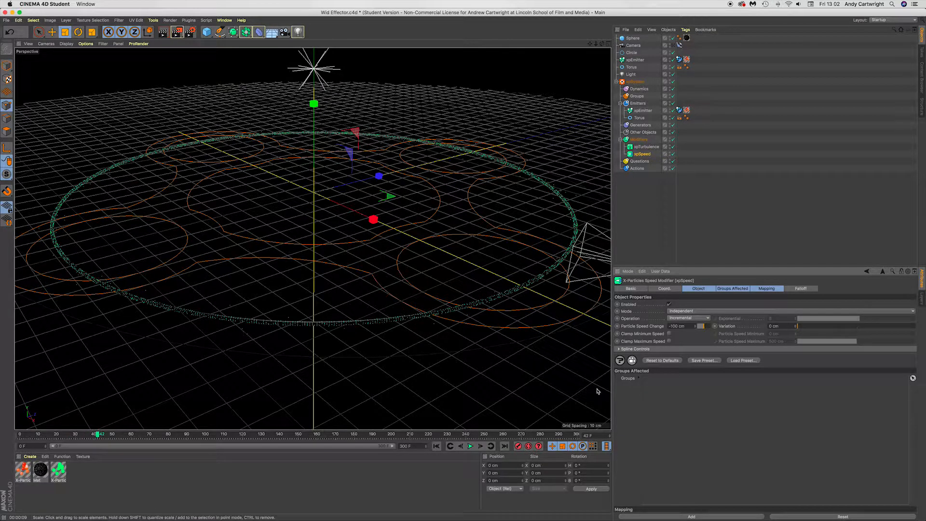
- Set the xpSpeed modifier's particle speed change to 5 cm and replay the simulation from the first frame
drag(677, 326, 553, 326)
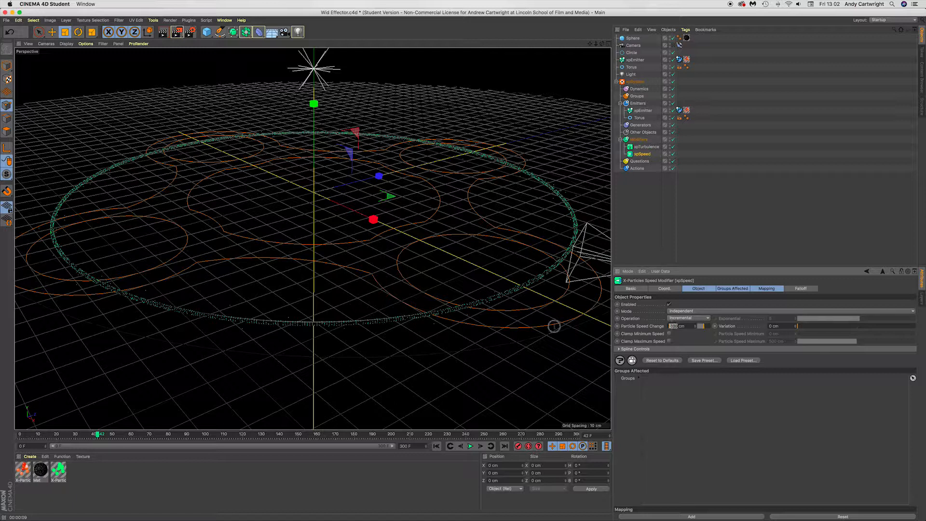
text(5)
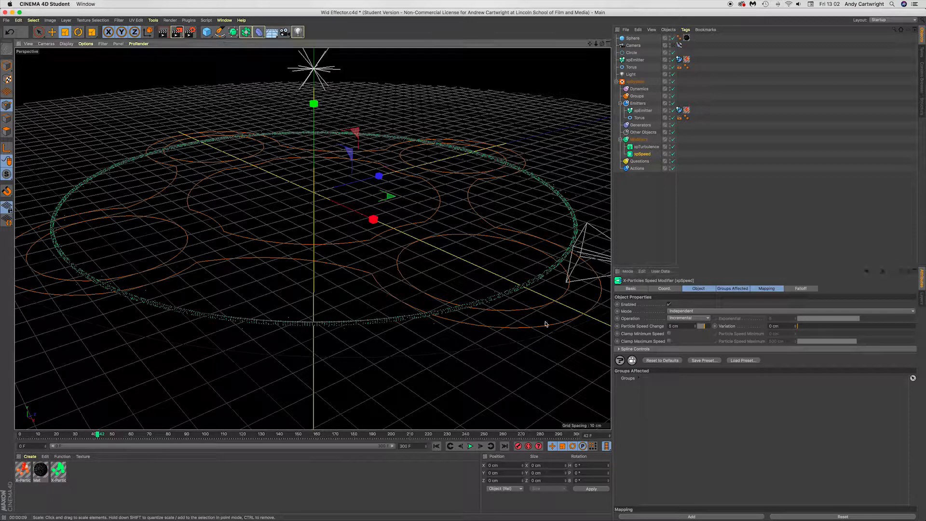
key(shift+f)
click(470, 446)
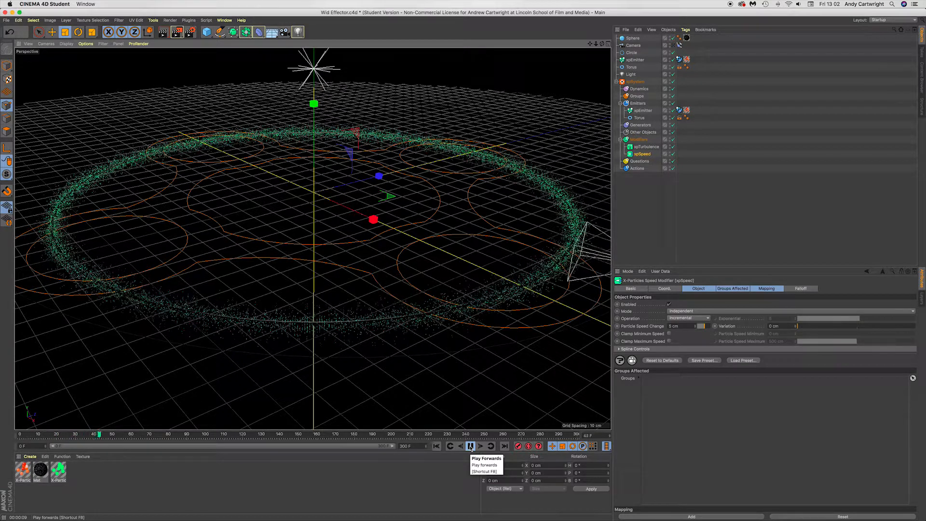
click(470, 446)
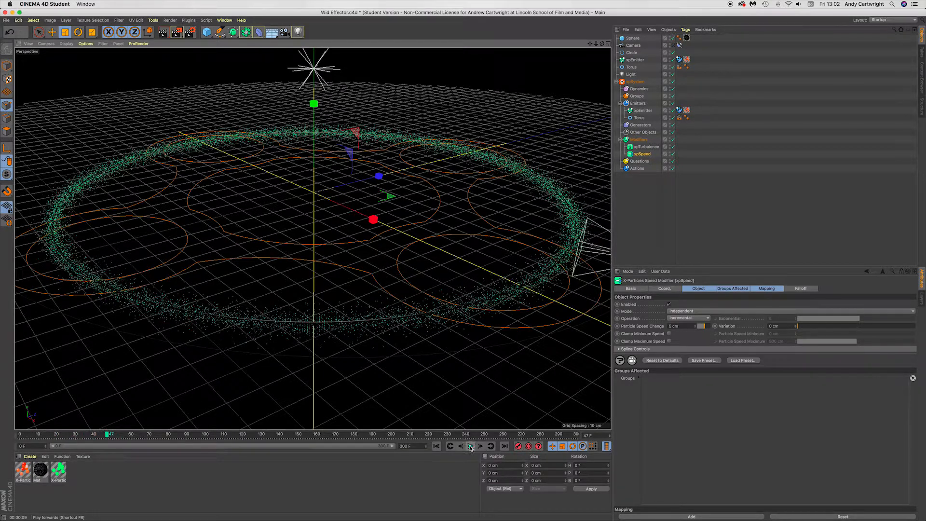
- Set the upper xpEmitter's lifespan and lifespan variation both to 28 F and replay the simulation from the first frame
click(635, 60)
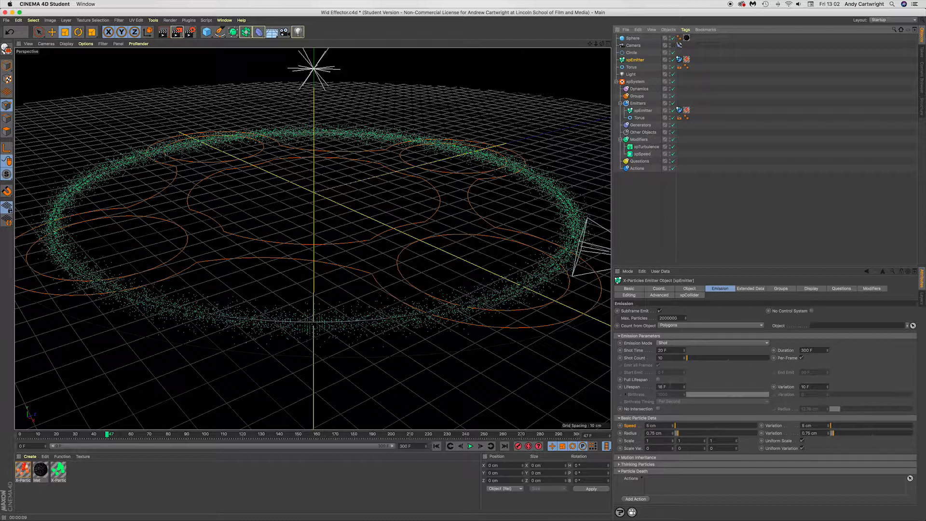
double_click(661, 387)
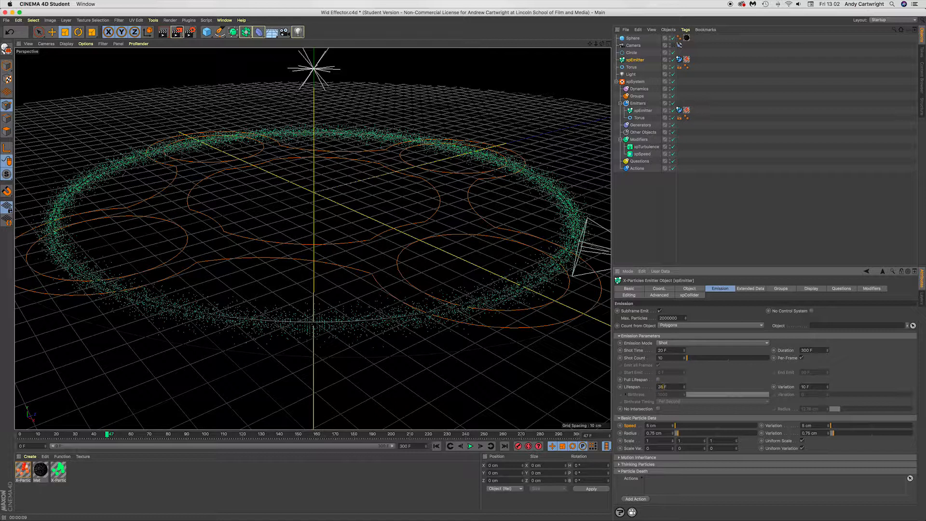
double_click(814, 387)
text(28)
key(Return)
key(shift+f)
click(469, 446)
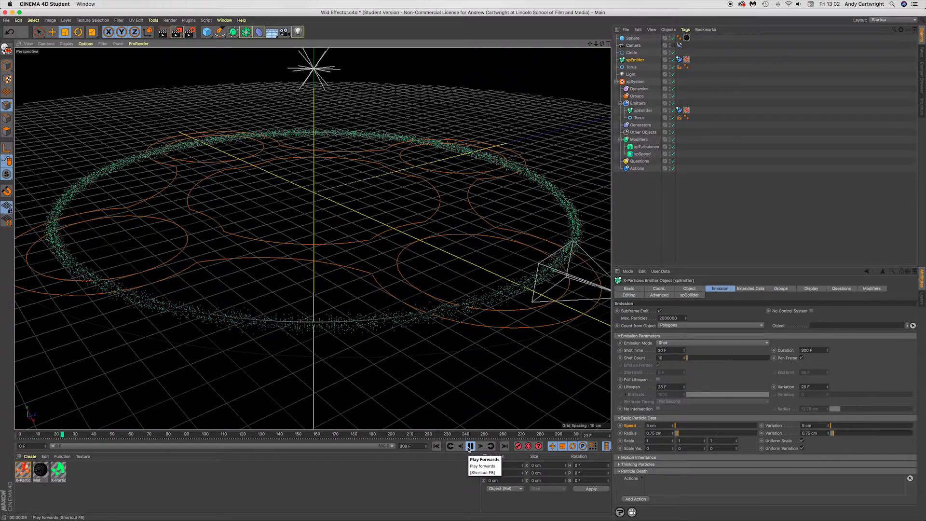
click(470, 446)
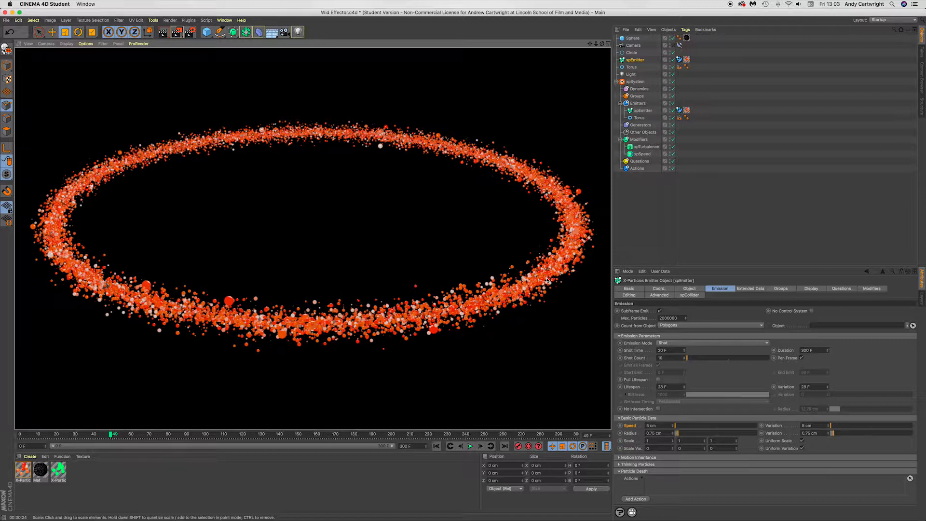
- Move the white knot of the orange X-Particles Material's Speed gradient closer to the black end and close the material editor
double_click(23, 469)
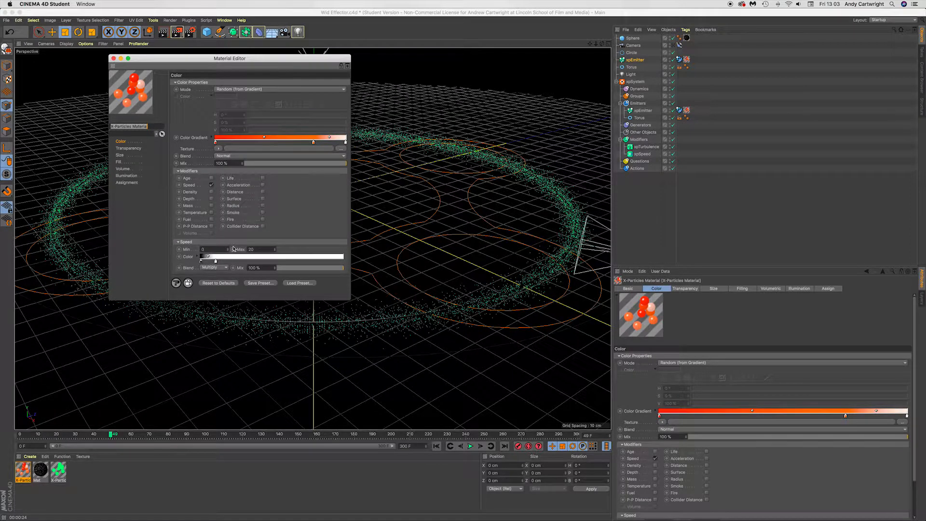
double_click(251, 248)
drag(216, 263, 206, 262)
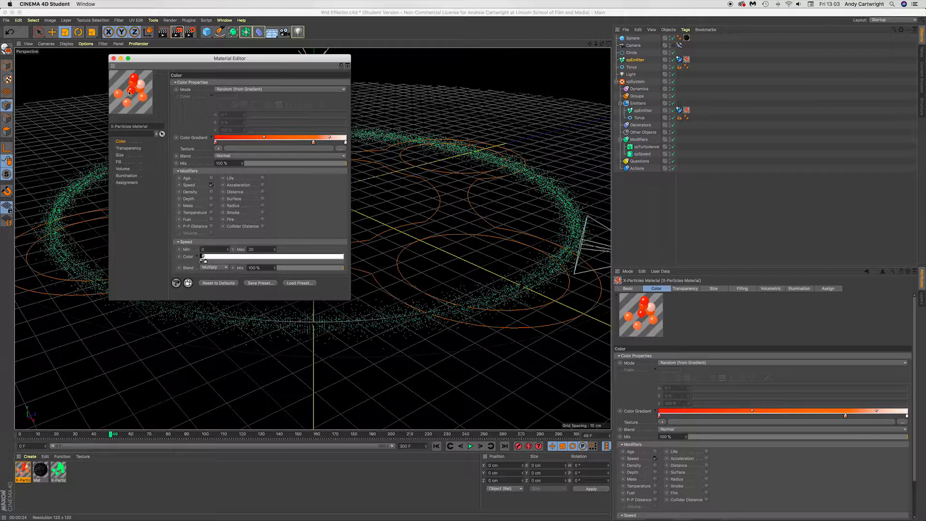
click(114, 58)
click(185, 479)
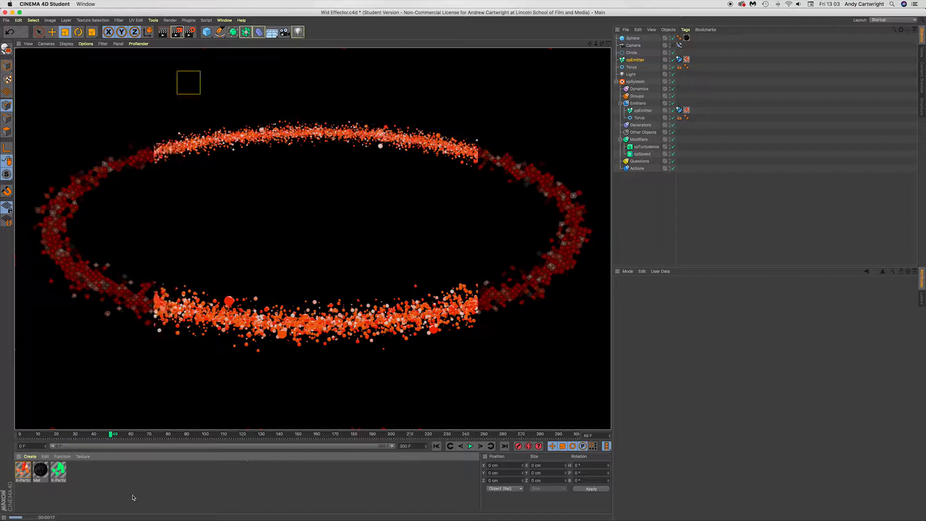
- Move the orange material's white Speed gradient knot to the far end and replay the simulation from the first frame
double_click(23, 470)
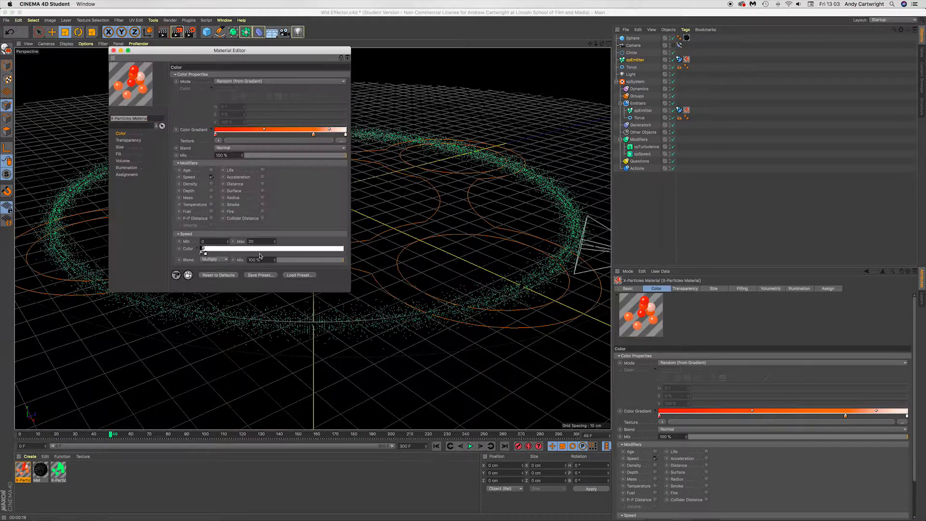
drag(256, 241, 343, 254)
click(230, 253)
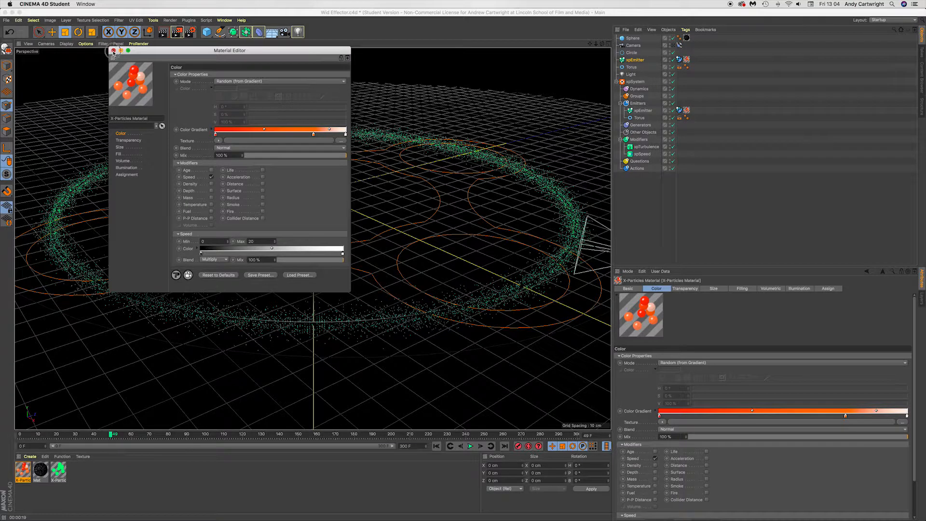
click(113, 51)
key(shift+f)
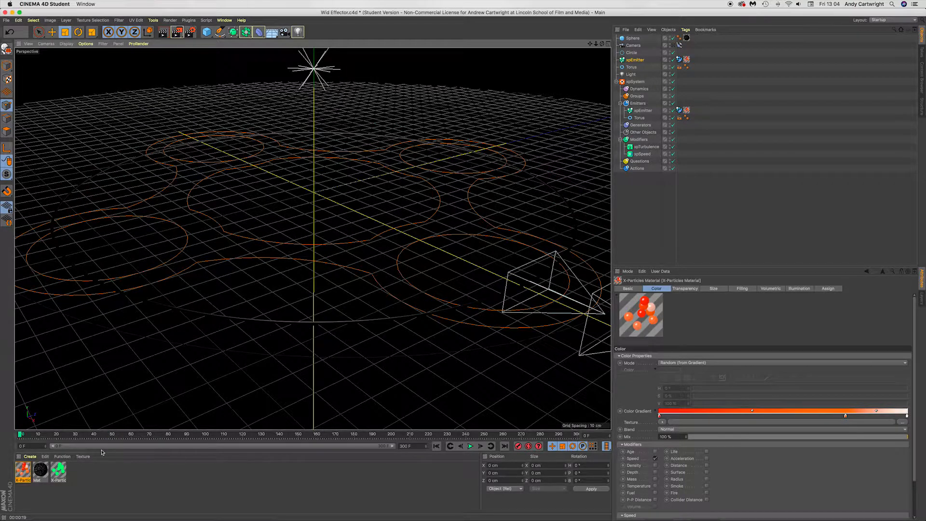
click(469, 446)
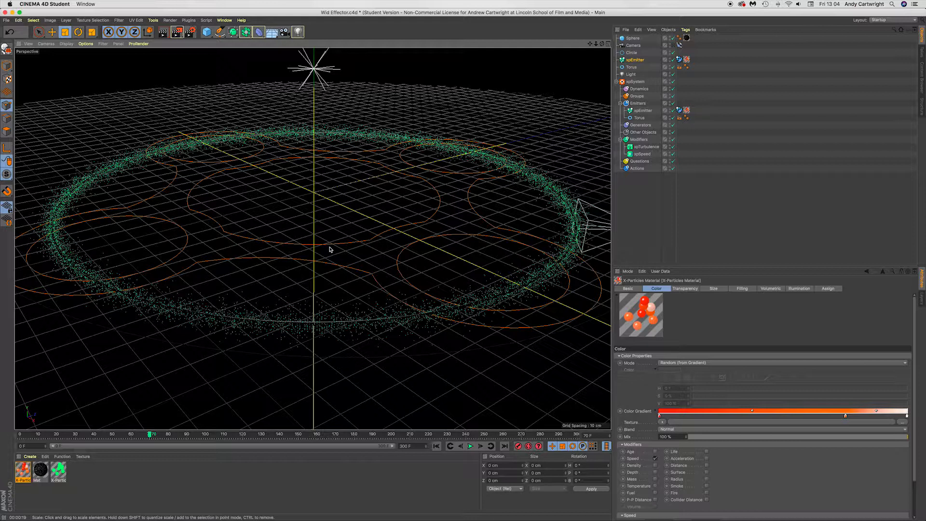
- Set the Physical renderer's sampling quality to Low and render the view
click(190, 31)
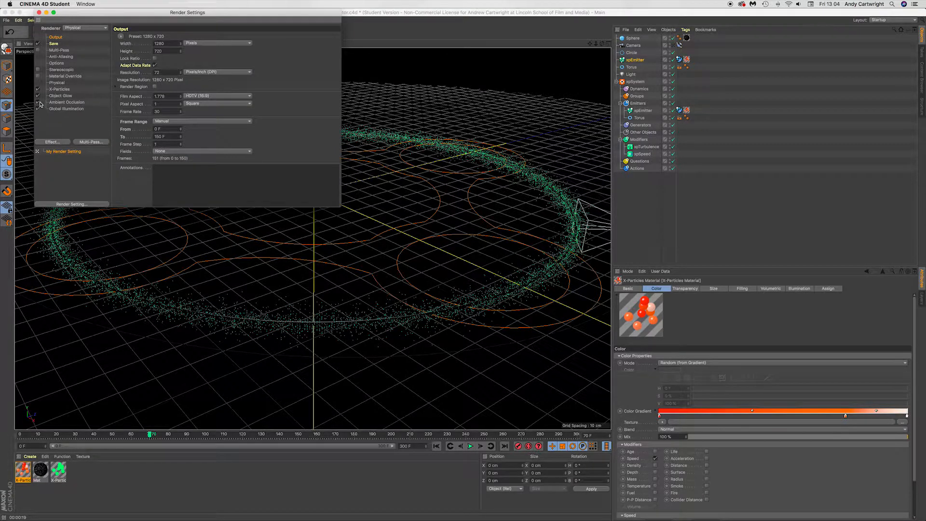
click(57, 83)
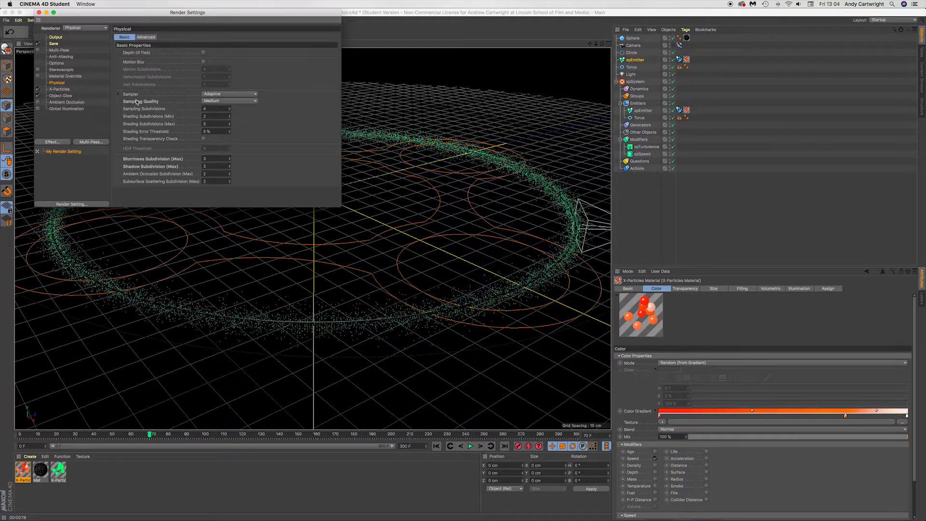
click(227, 101)
click(214, 96)
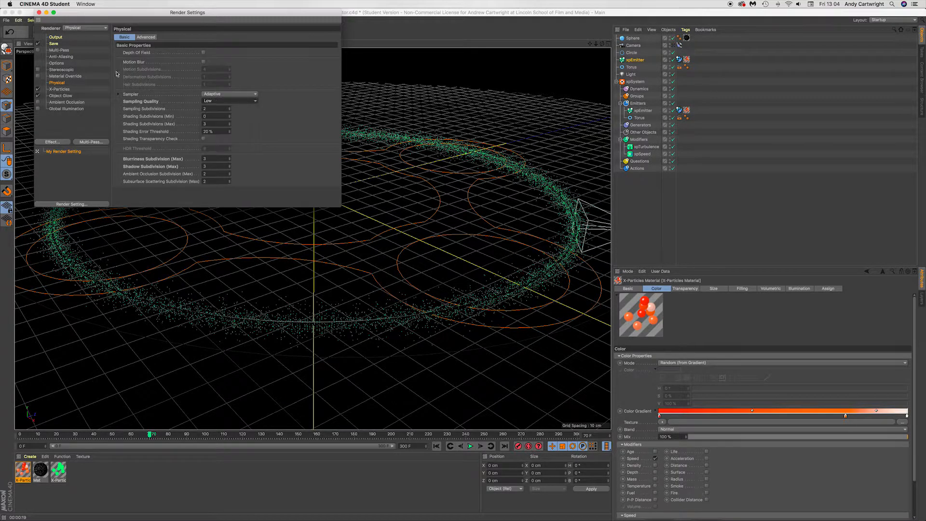
click(38, 12)
key(ctrl+r)
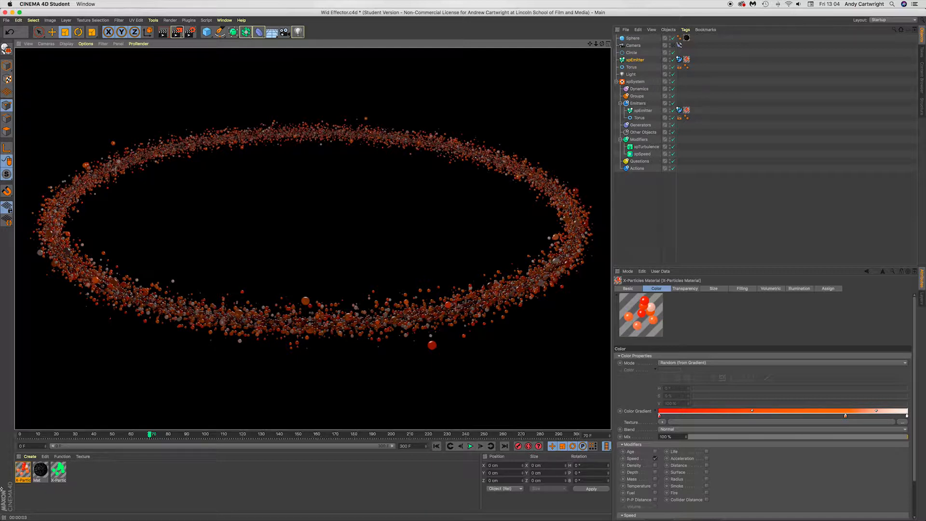
- Move the orange material's white Speed gradient knot to about the middle and render the view
double_click(20, 471)
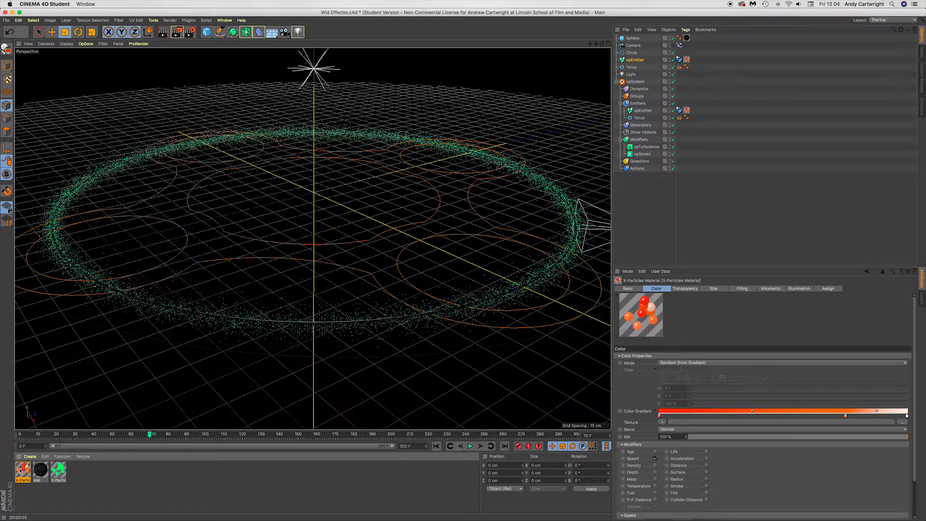
drag(343, 254, 274, 256)
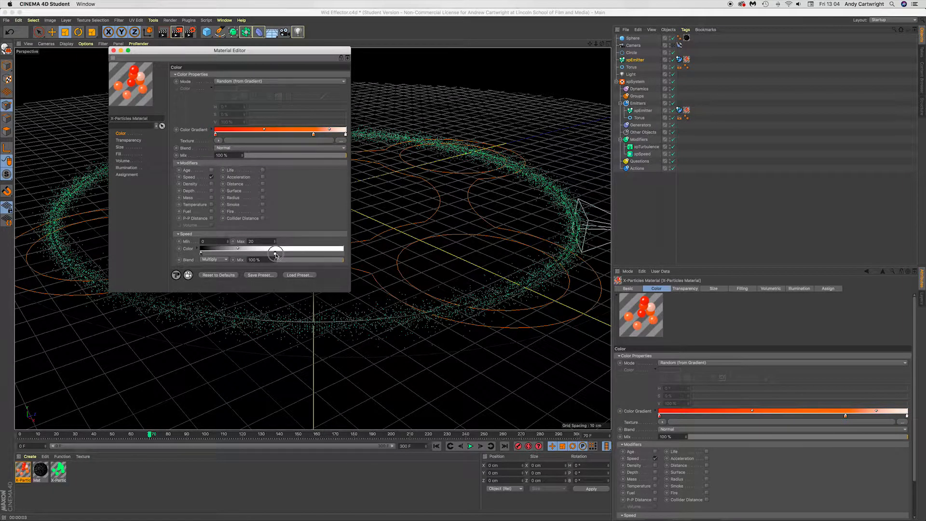
click(113, 50)
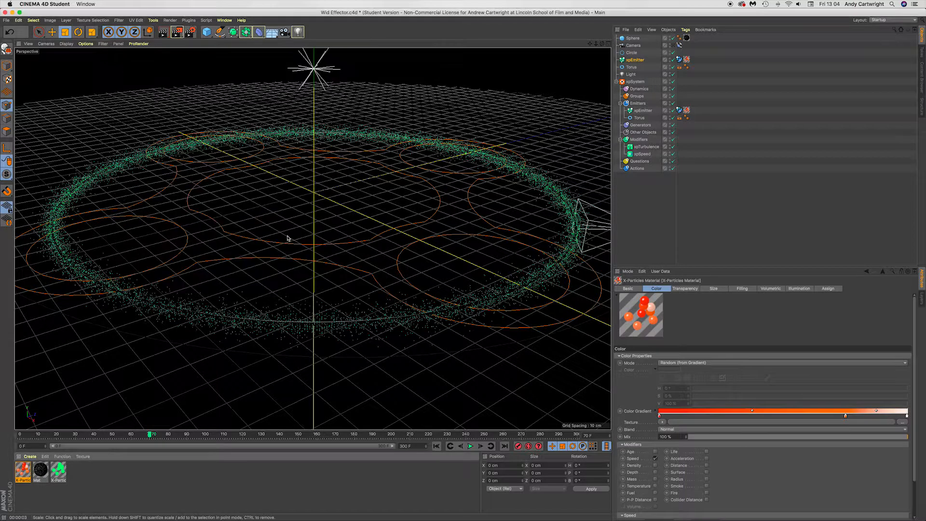
key(alt+r)
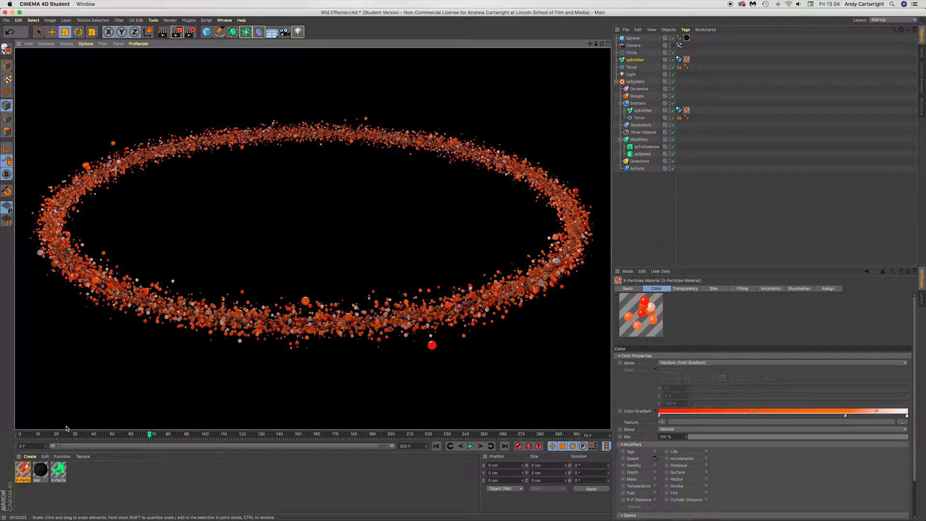
- Set the orange material's maximum Speed value to 10 and replay the simulation from the first frame
double_click(24, 468)
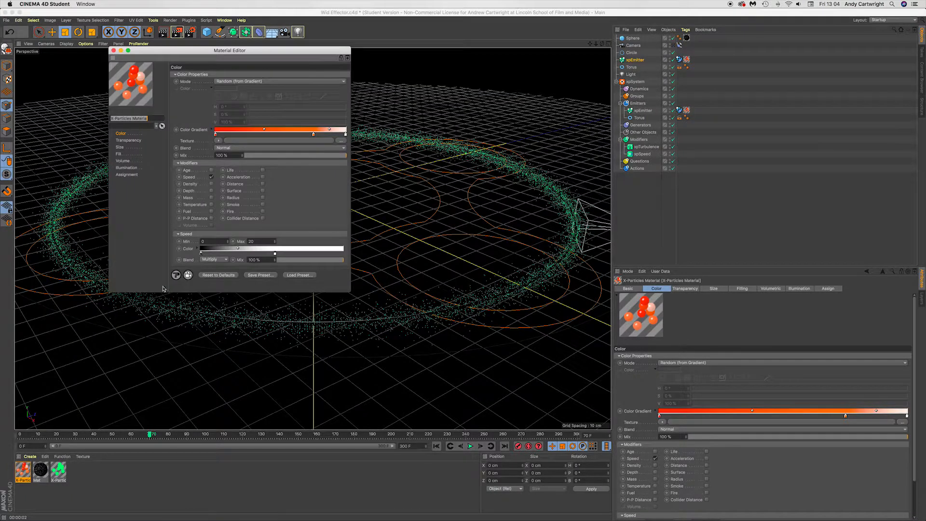
click(244, 242)
key(Return)
drag(256, 242, 226, 236)
text(10)
click(114, 50)
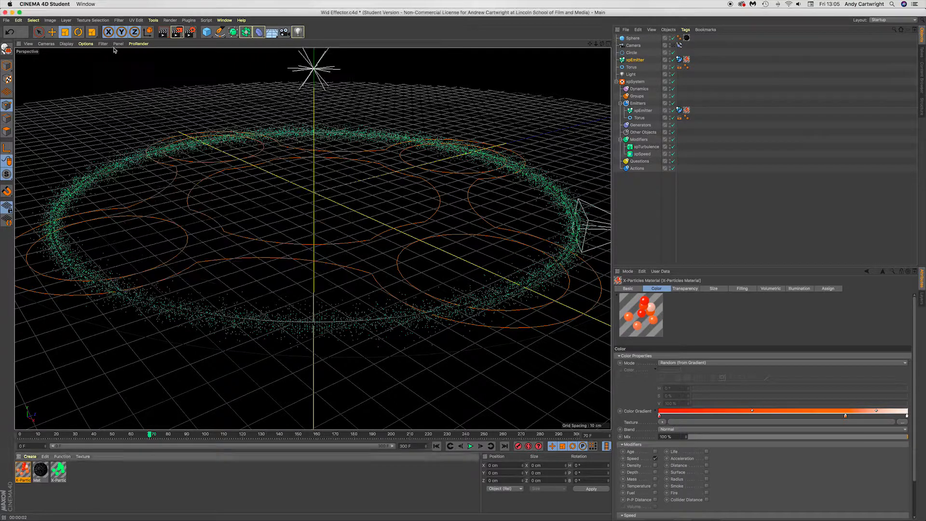
key(shift+f)
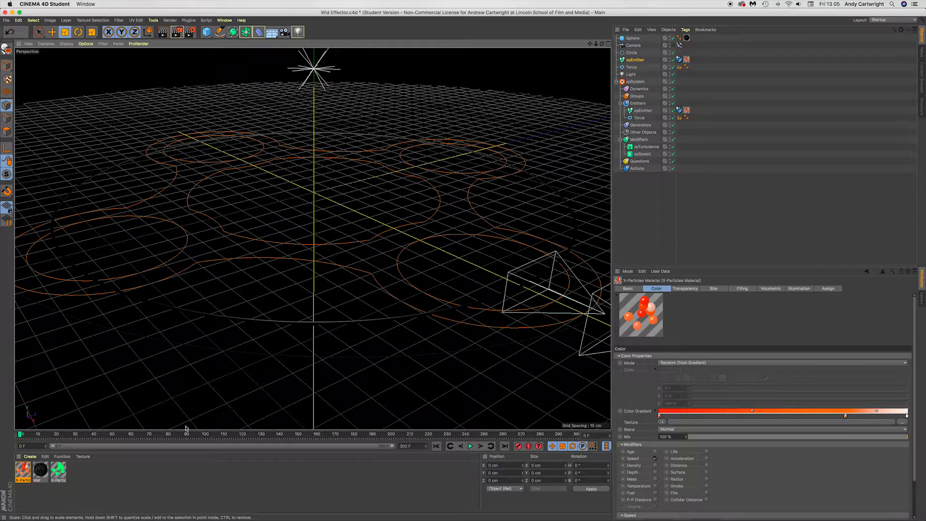
click(470, 446)
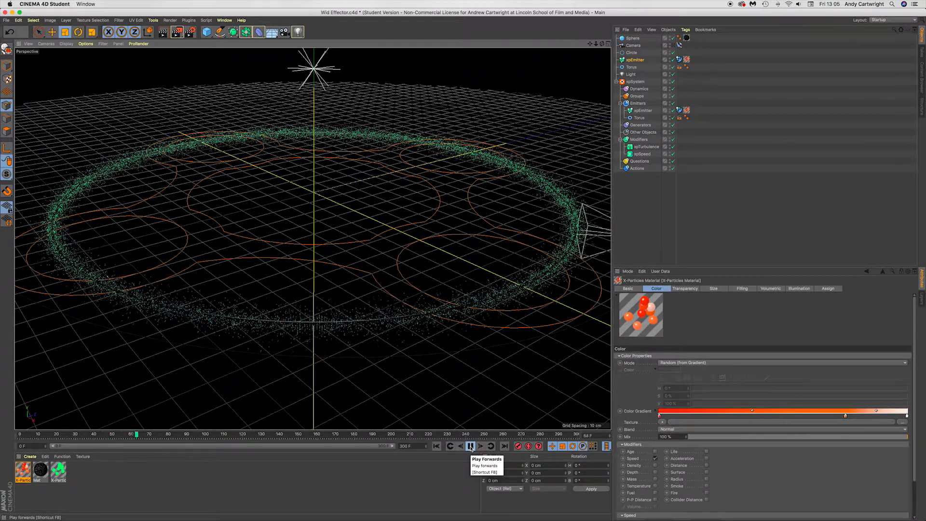
click(470, 446)
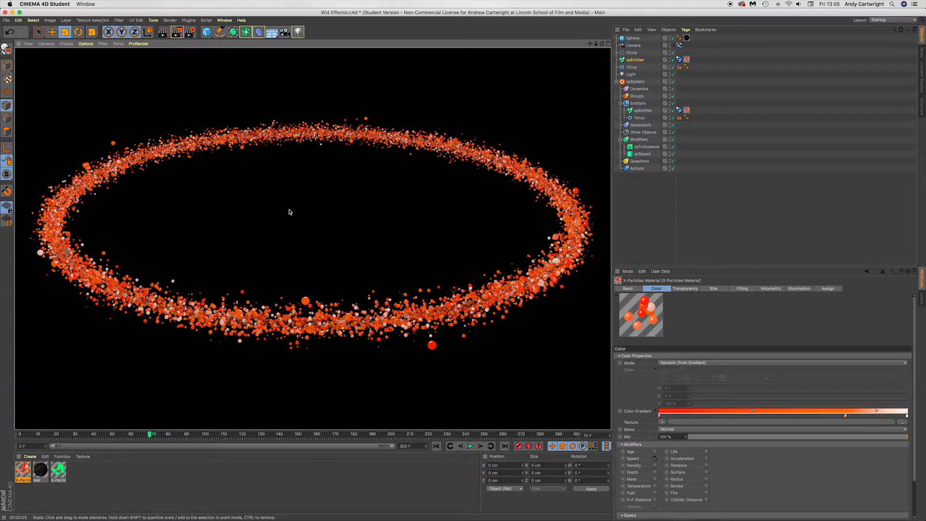
- Move the orange material's white Speed gradient knot back to about a third of the gradient
double_click(25, 468)
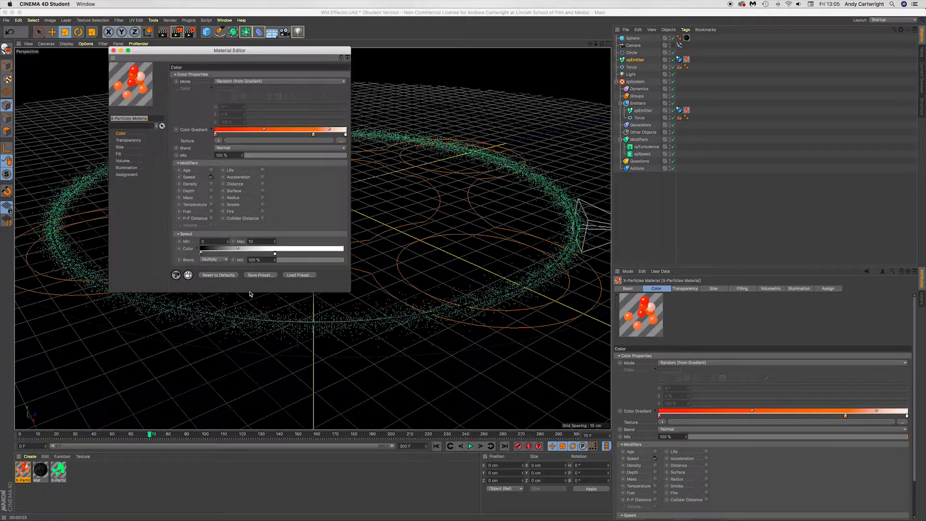
drag(276, 254, 245, 254)
click(113, 51)
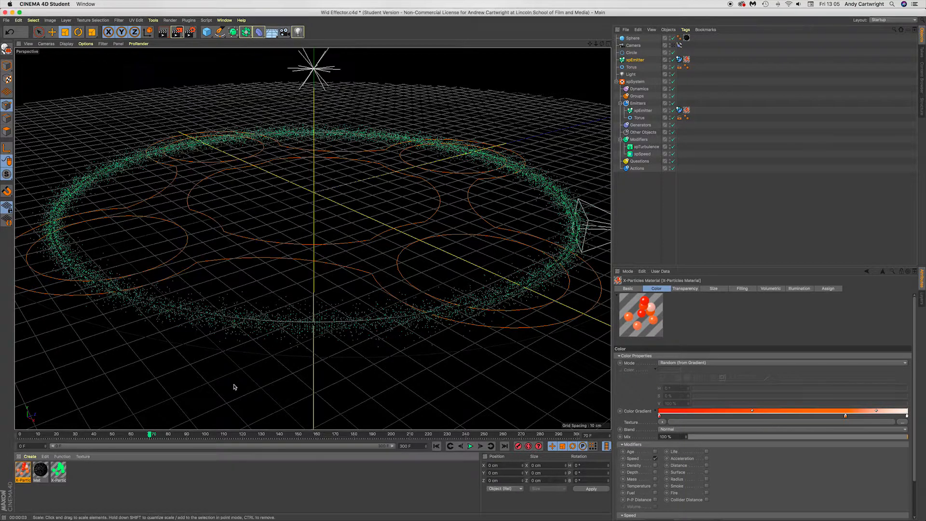
- Replay the simulation from the first frame, stop at frame 70 and render the view
key(shift+f)
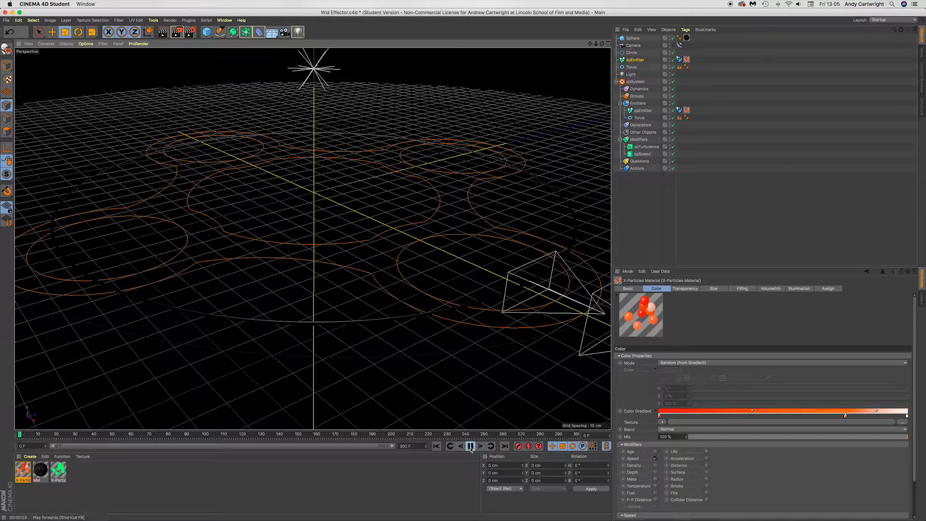
click(470, 446)
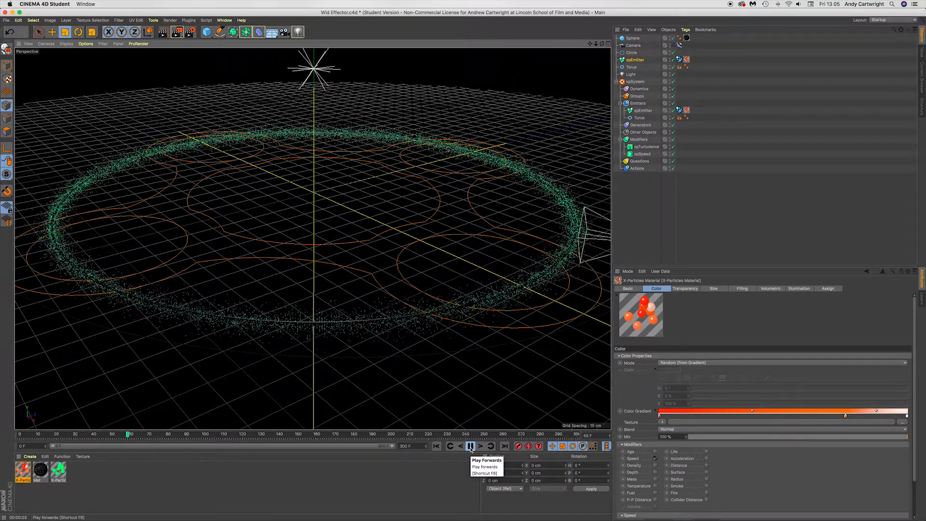
click(470, 446)
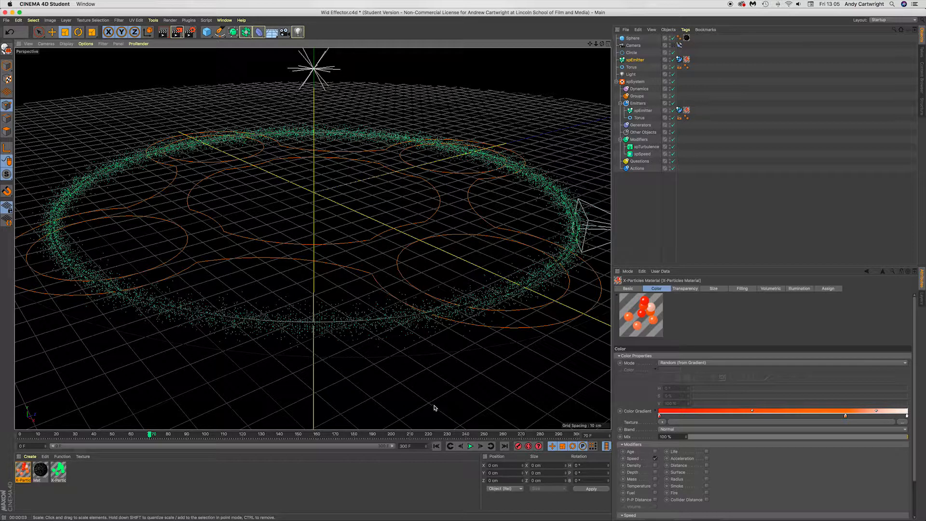
key(super+r)
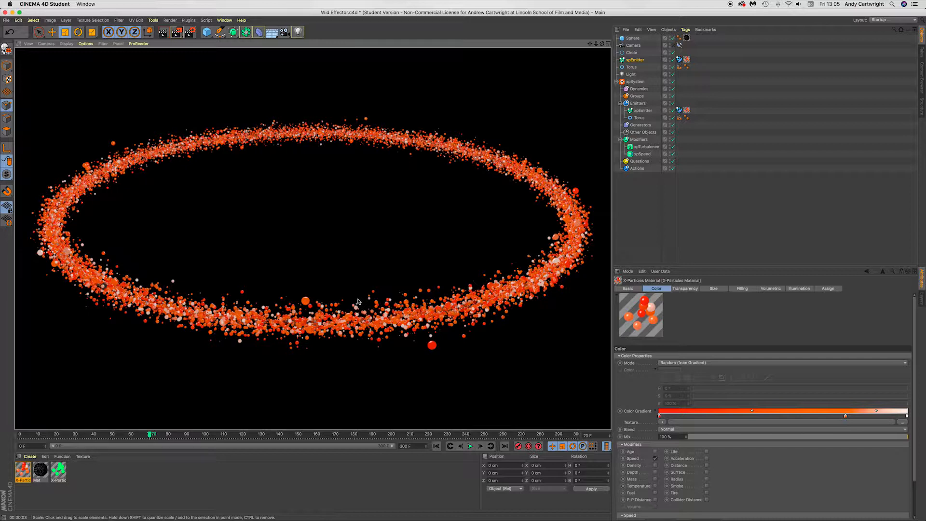
- Move the orange material's white Speed gradient knot to the middle and set the maximum Speed value to 5
double_click(22, 470)
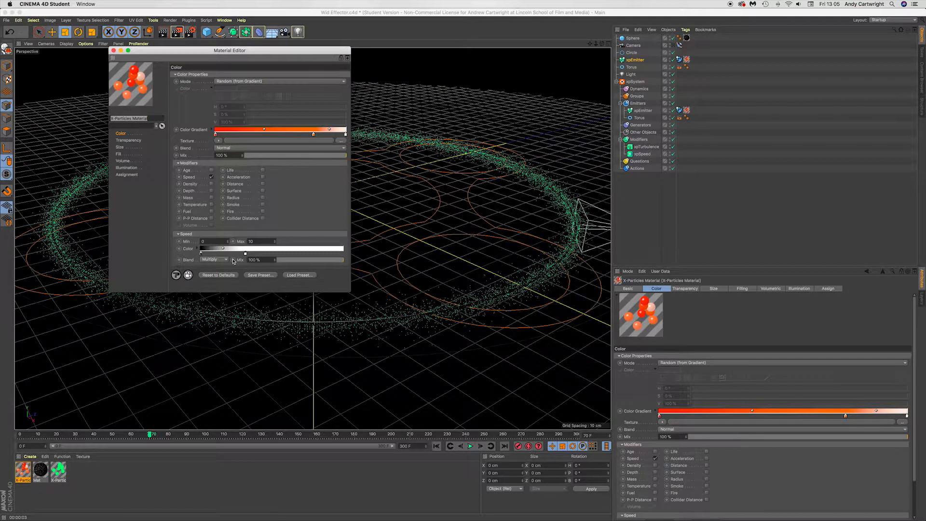
drag(246, 253, 271, 253)
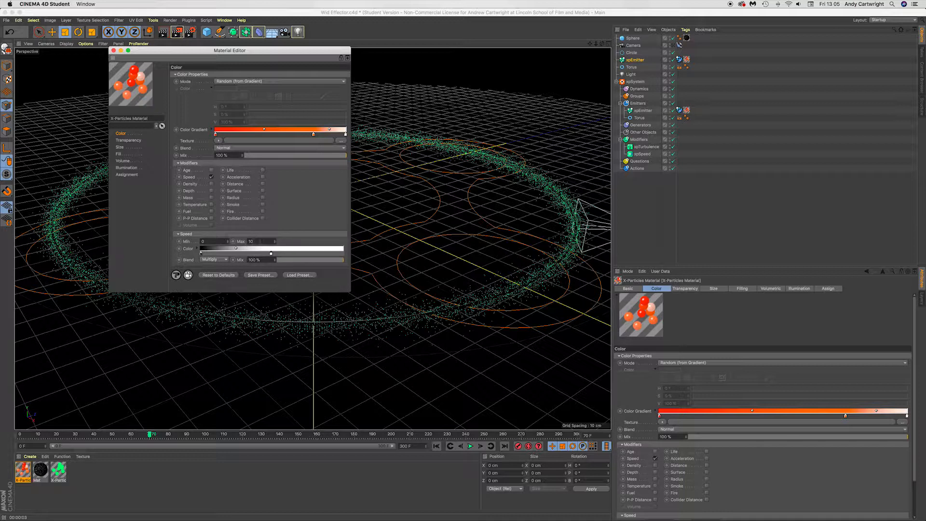
drag(276, 244, 273, 246)
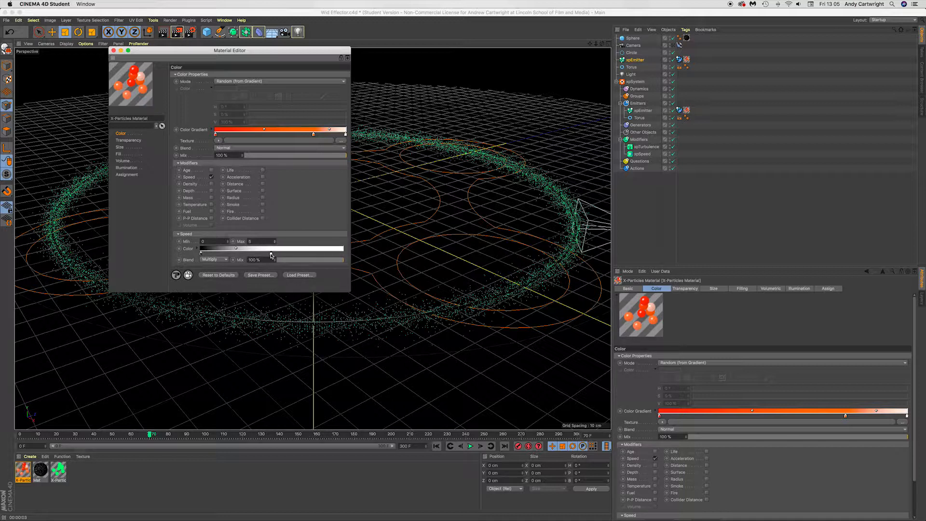
click(113, 51)
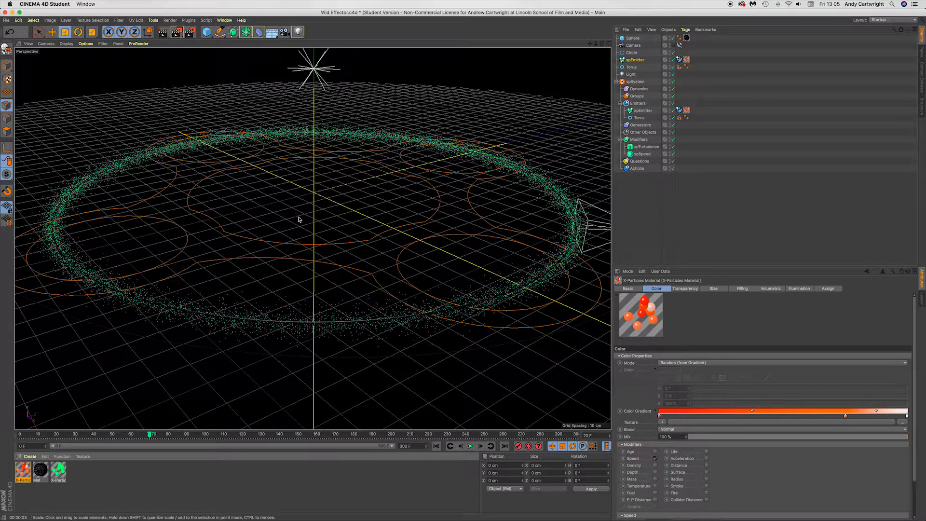
- Replay the simulation from the first frame, stop at frame 76 and render the view
key(shift+f)
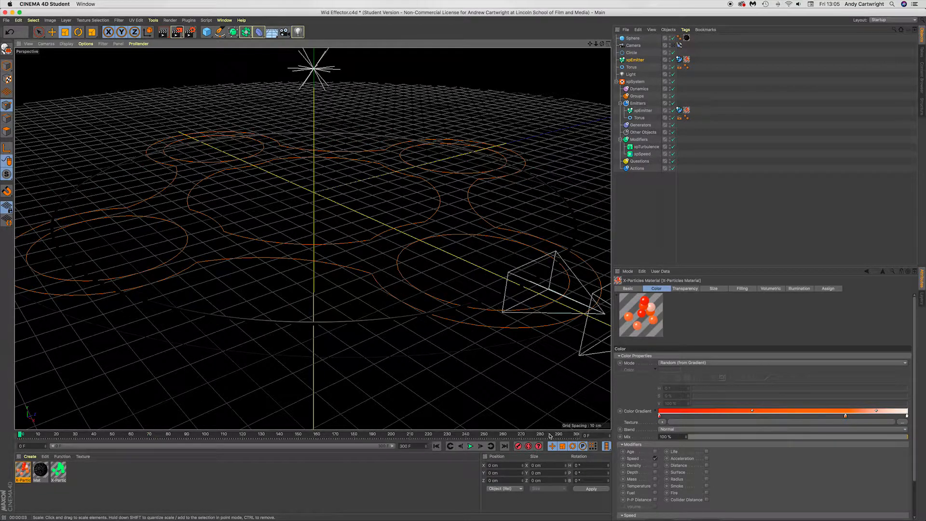
click(470, 446)
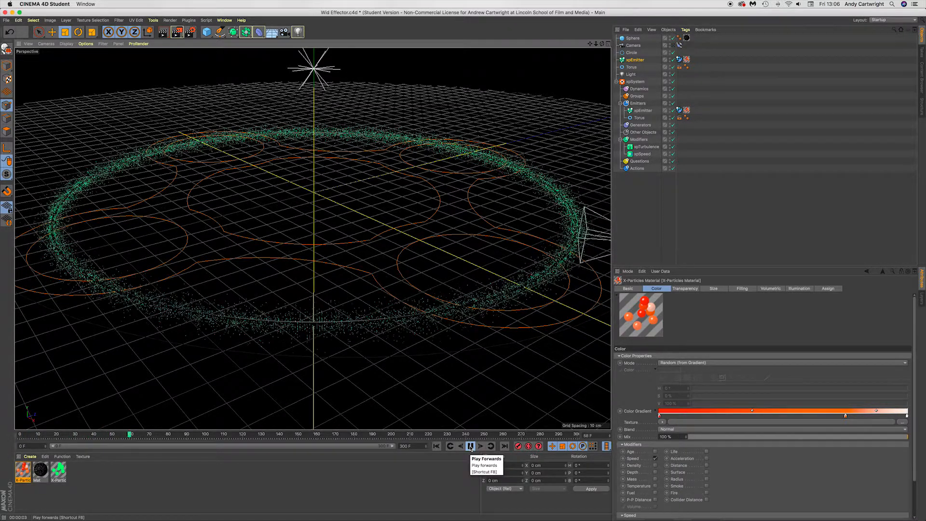
click(470, 446)
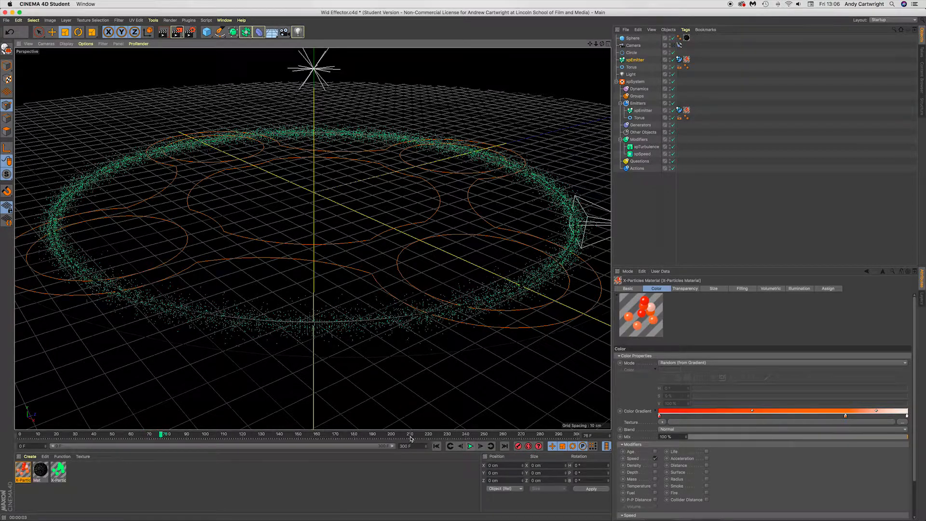
key(alt+r)
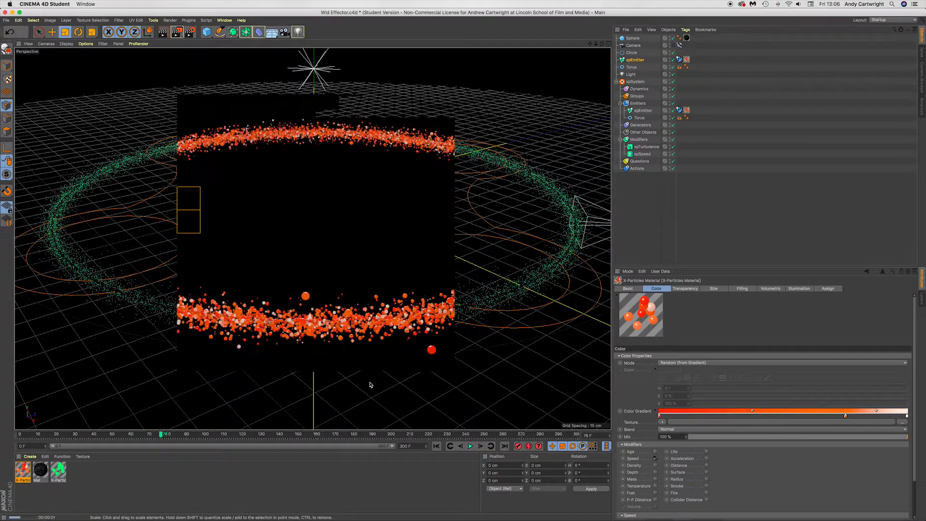
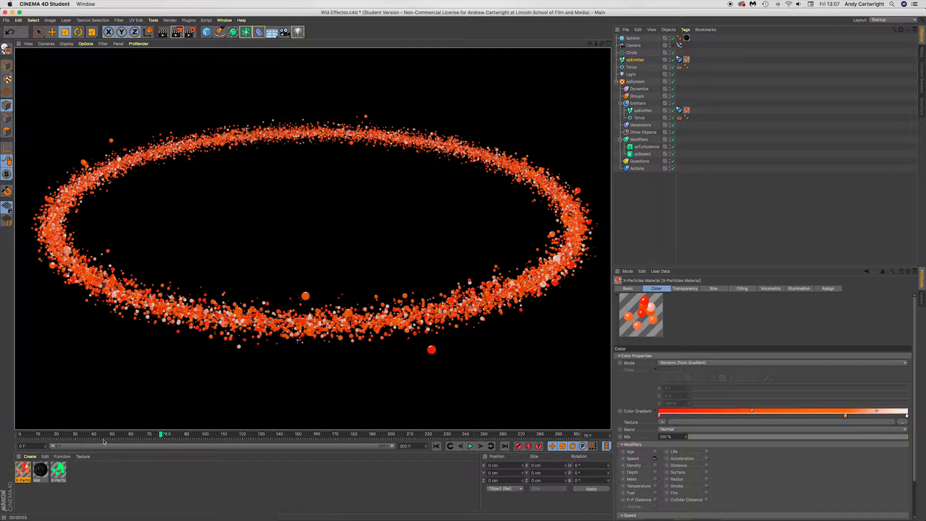
- Move the orange material's white Speed gradient knot to about three quarters of the gradient
double_click(20, 470)
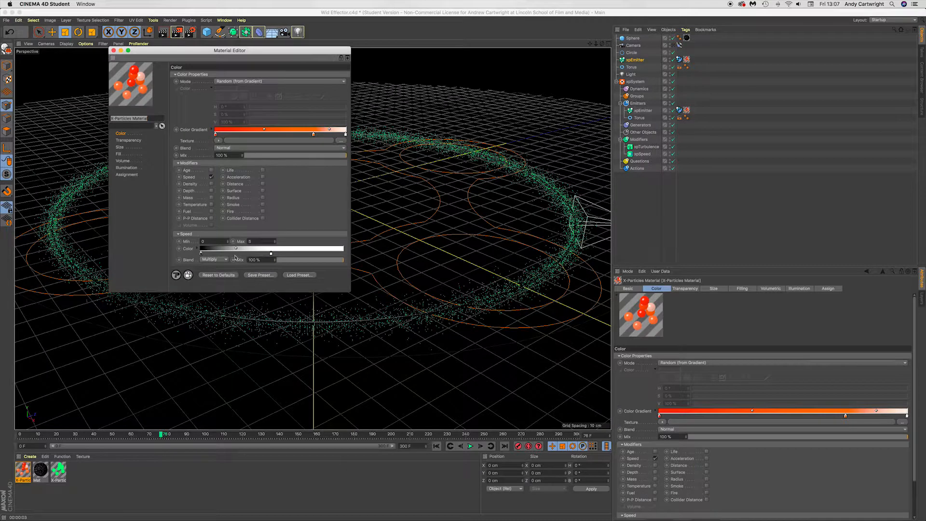
drag(271, 255, 307, 254)
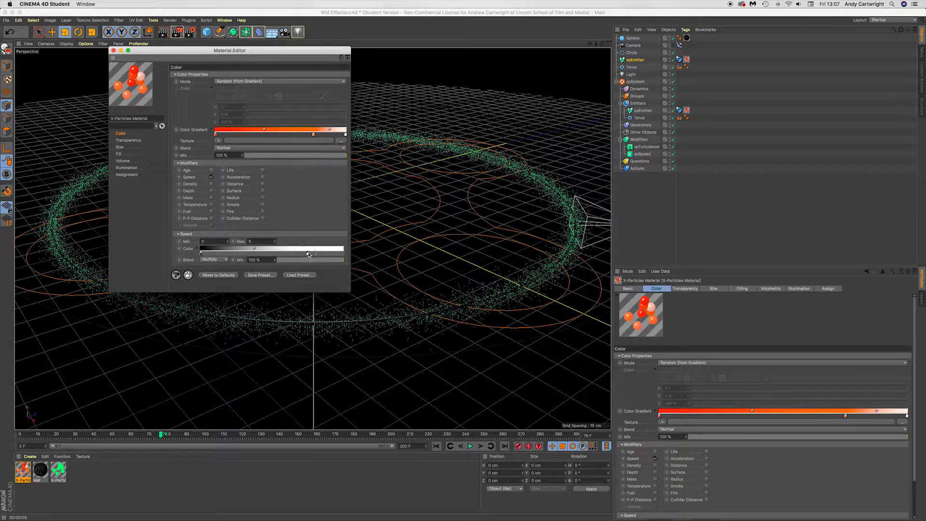
click(113, 50)
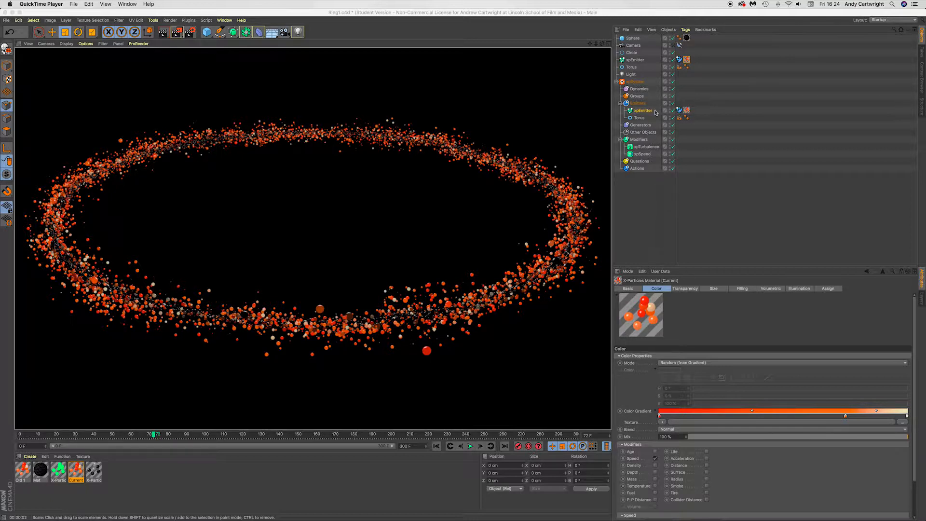
- Review the emission settings of the xpEmitter inside xpSystem and the Speed colour settings of the Old 1 material
click(643, 110)
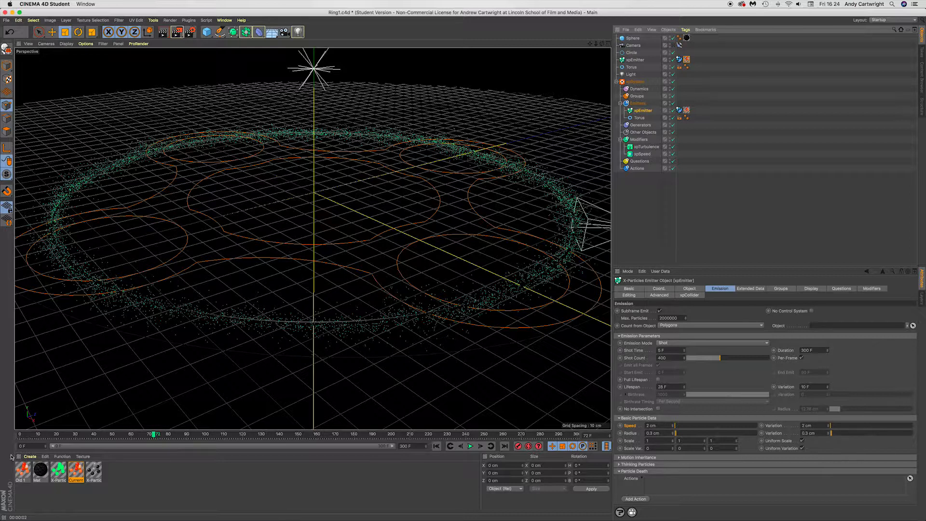
double_click(28, 472)
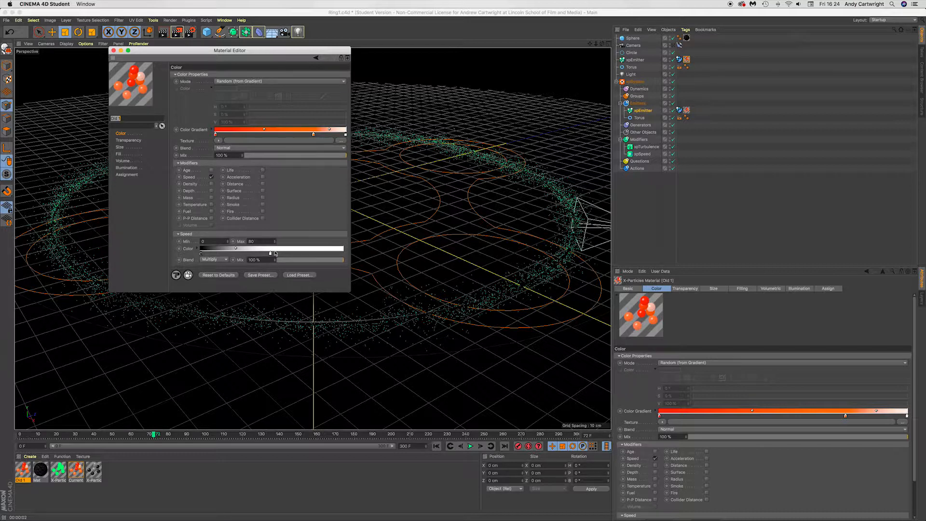
click(113, 50)
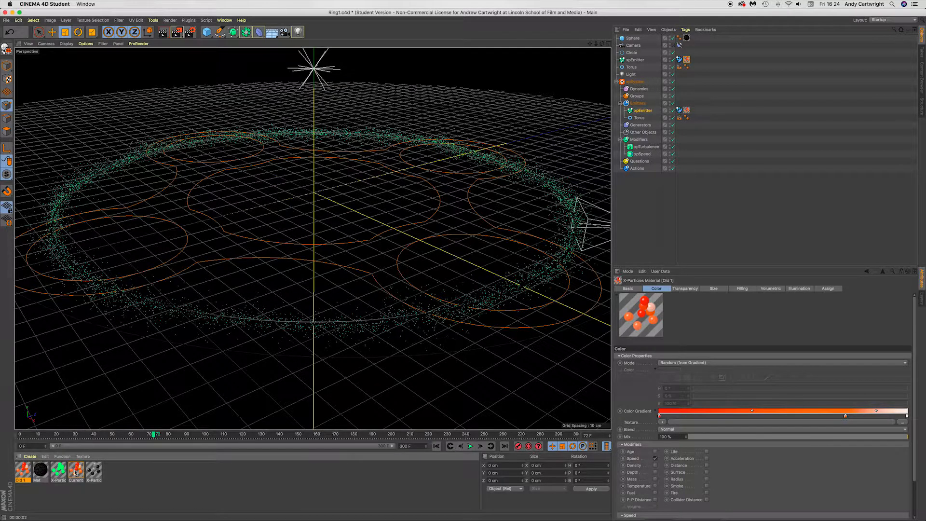
click(173, 489)
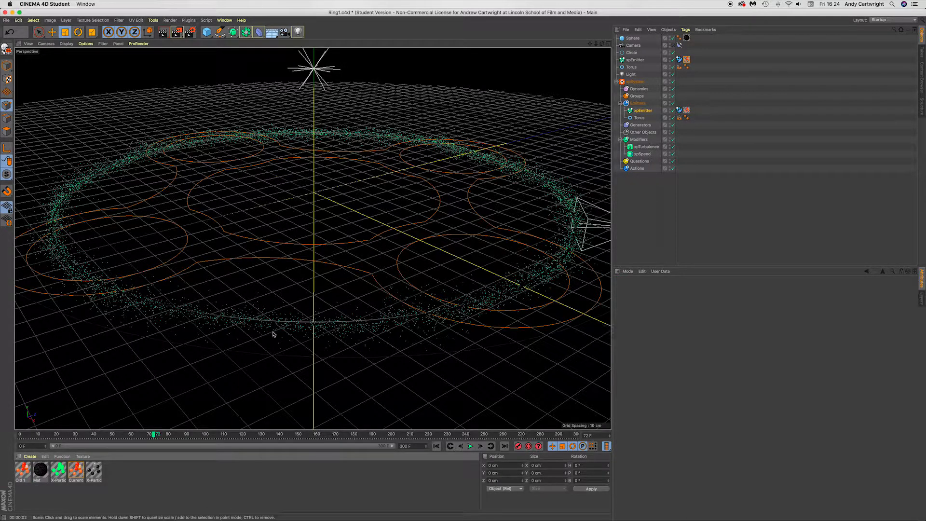
- Compare the Current material's Speed colour range with the xpEmitter's speed and variation and the xpSpeed modifier's speed change
double_click(76, 469)
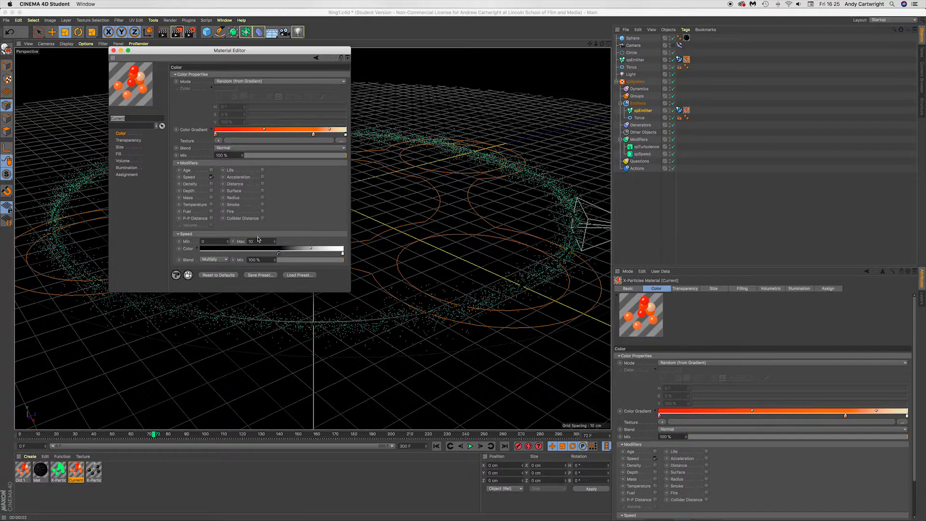
click(639, 111)
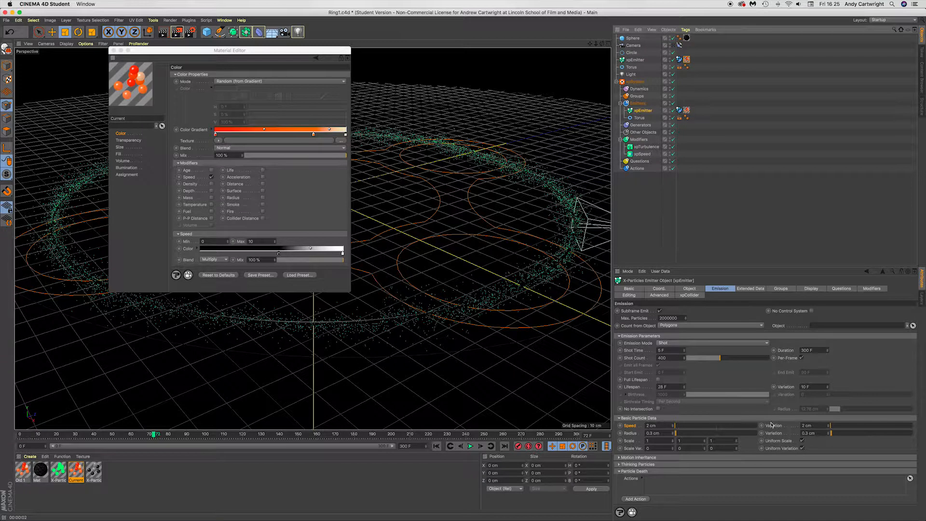
click(648, 425)
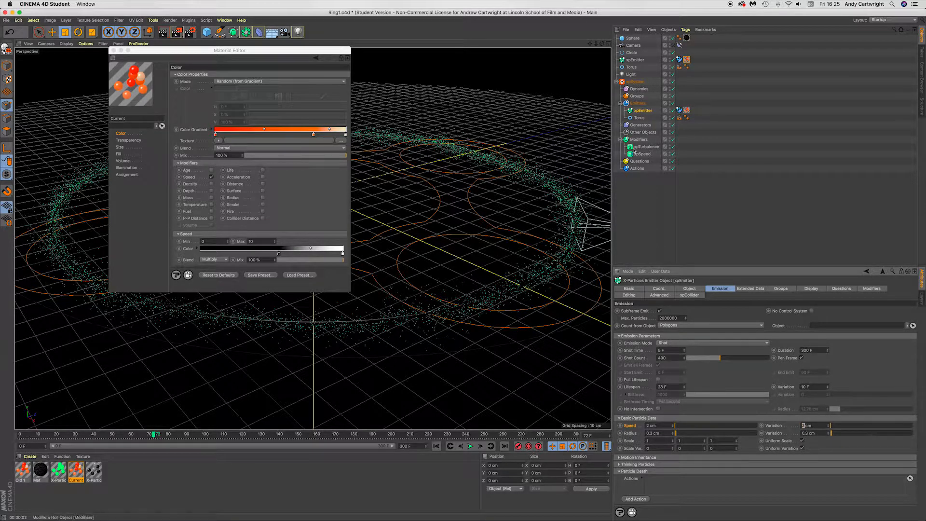
click(640, 153)
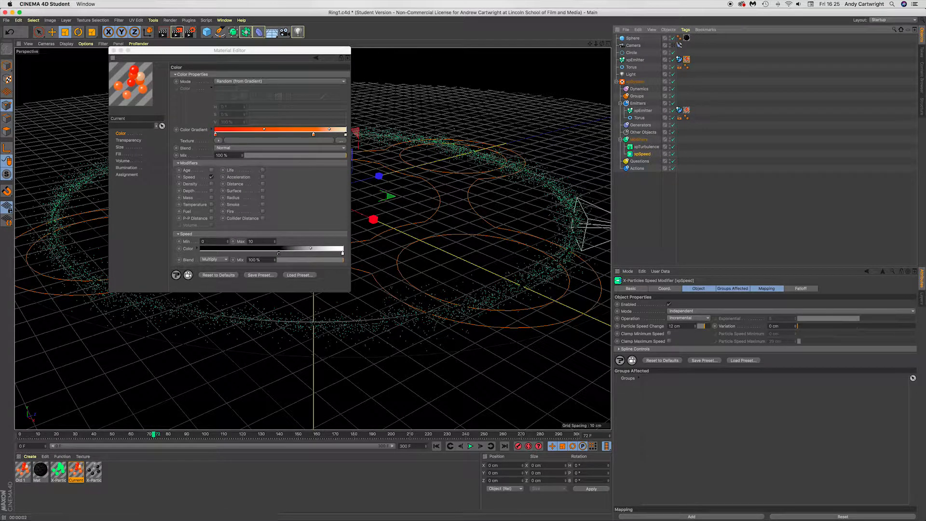
- Set the Current material's maximum Speed value to 12 and render the view
click(259, 242)
key(Return)
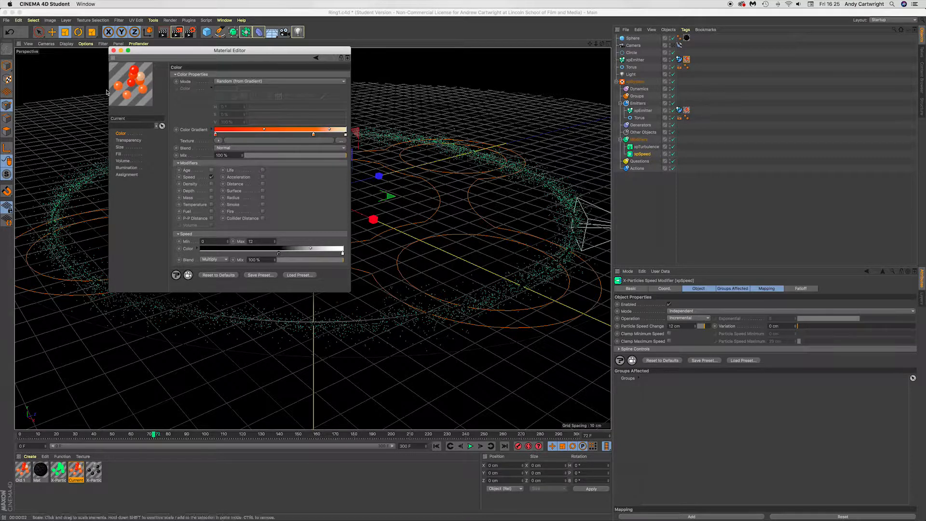
click(113, 50)
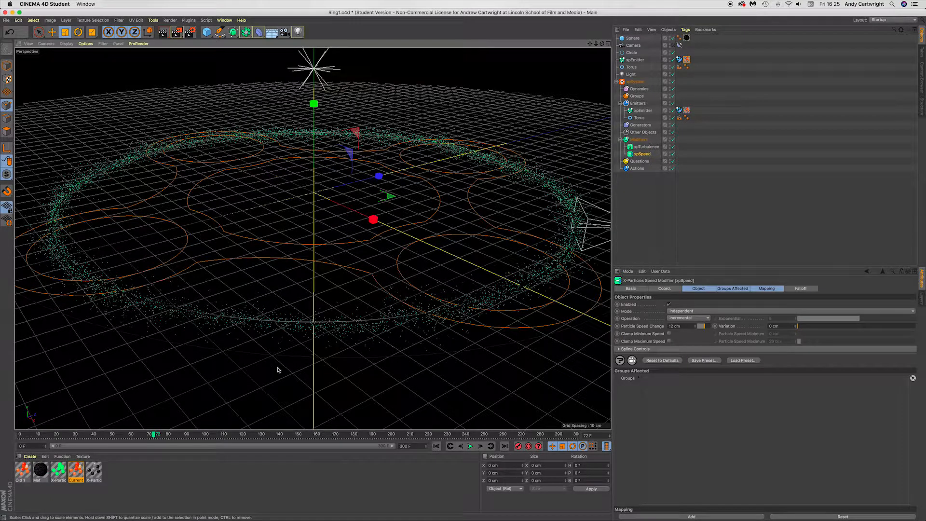
key(ctrl+r)
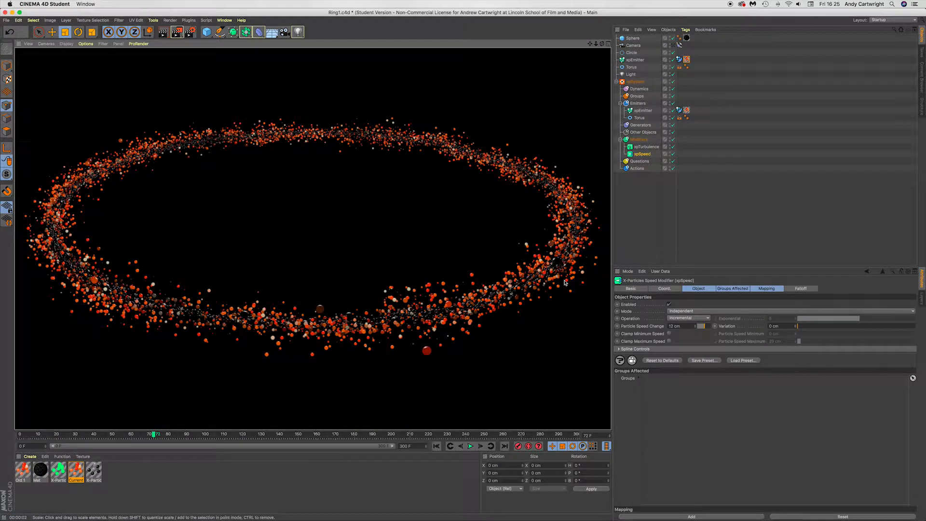
- Switch the viewport to look through the scene's Camera and render the view
click(674, 45)
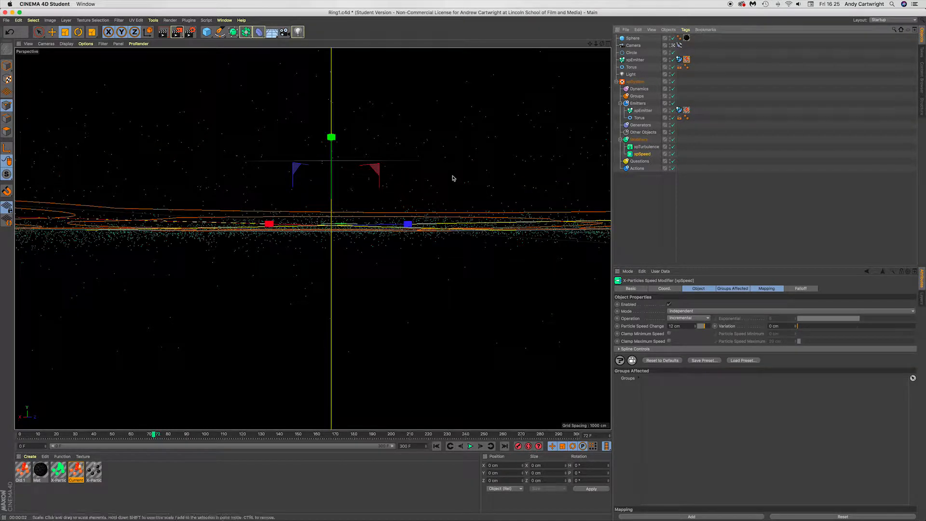
key(super+r)
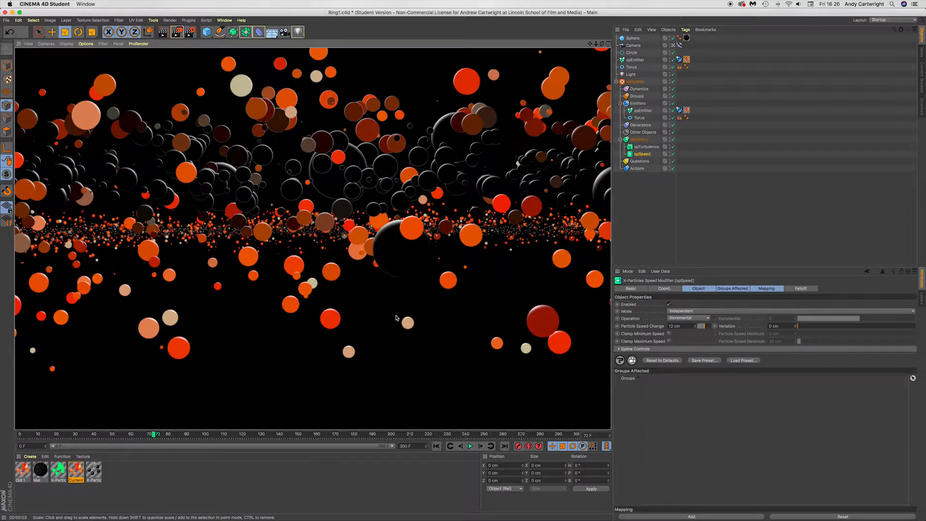
- Play the particle animation through the Camera, stopping to render the view at frames 37 and 69
click(472, 447)
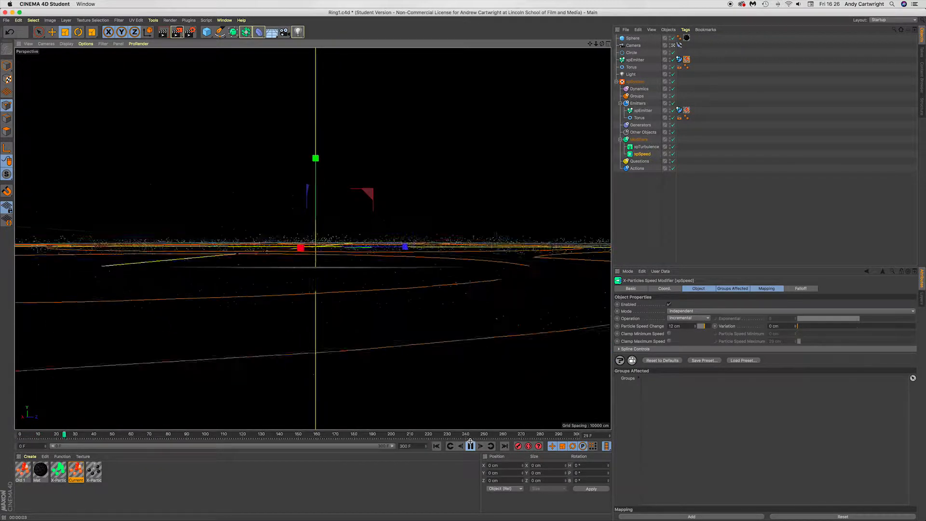
click(470, 445)
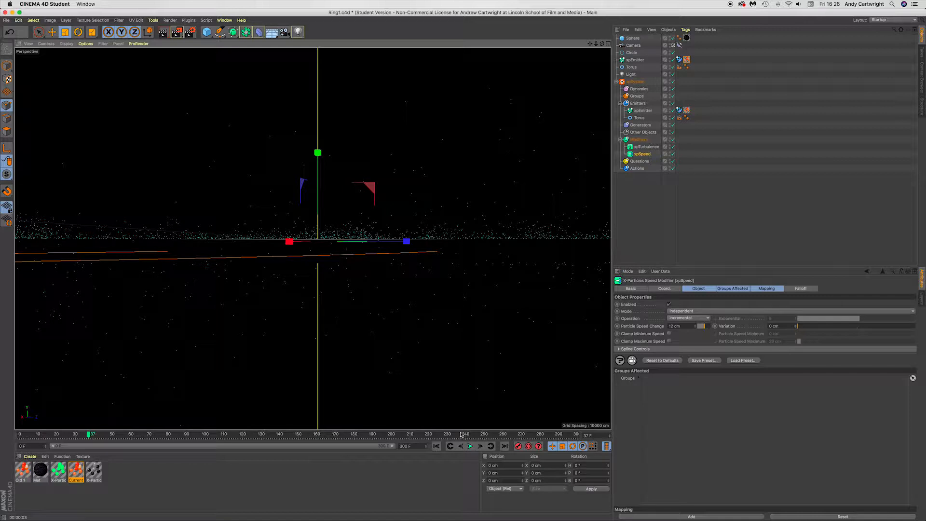
key(super+r)
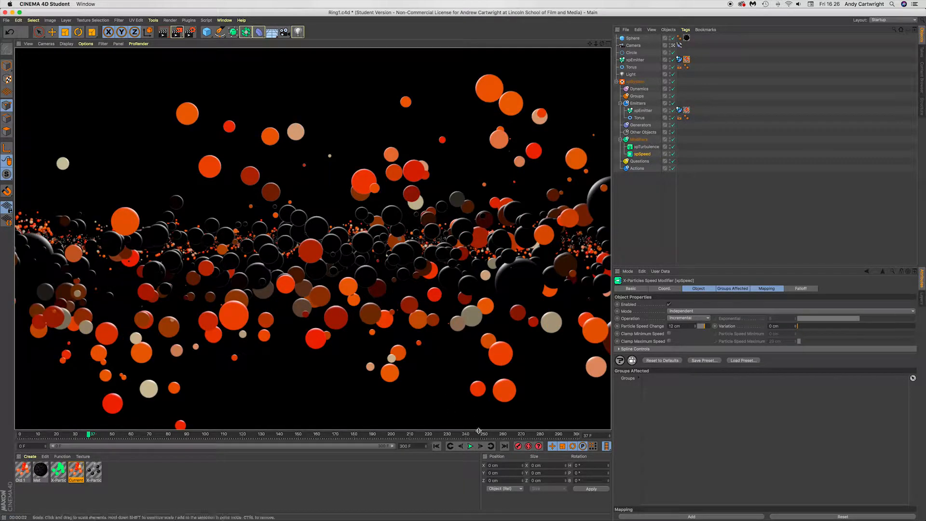
click(470, 446)
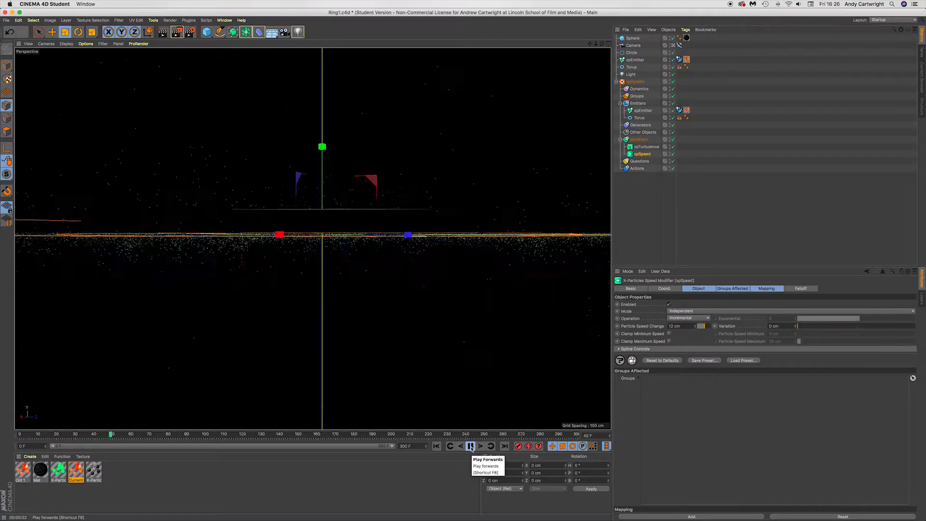
click(470, 446)
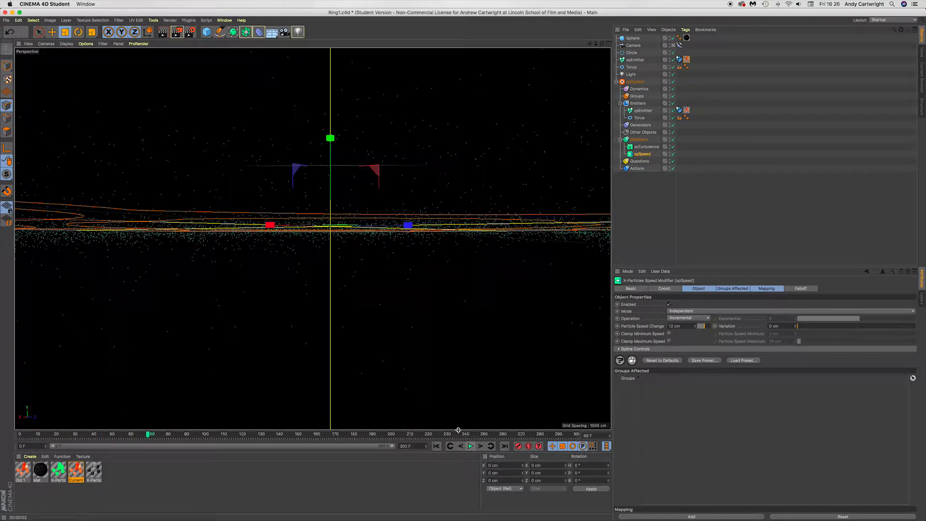
key(ctrl+r)
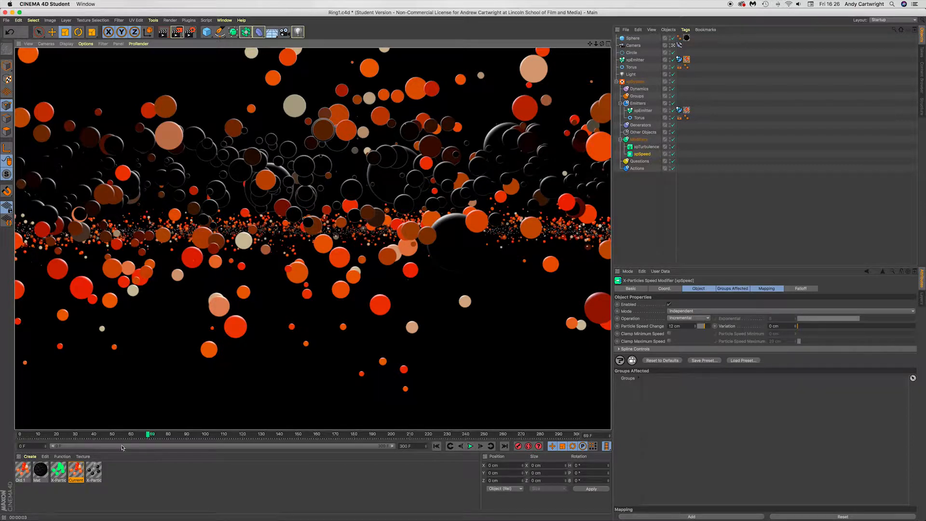
- Check the Speed colour range and gradient of the Current material
double_click(72, 469)
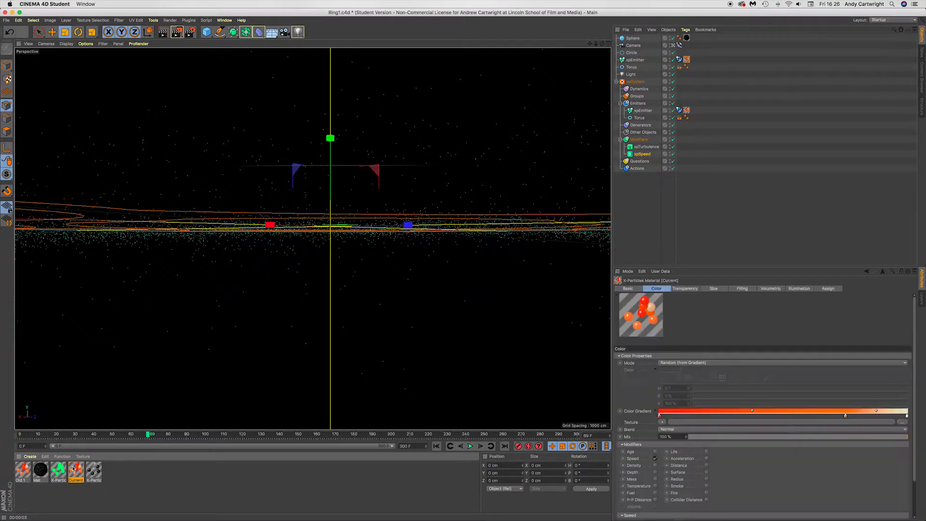
drag(278, 256, 269, 257)
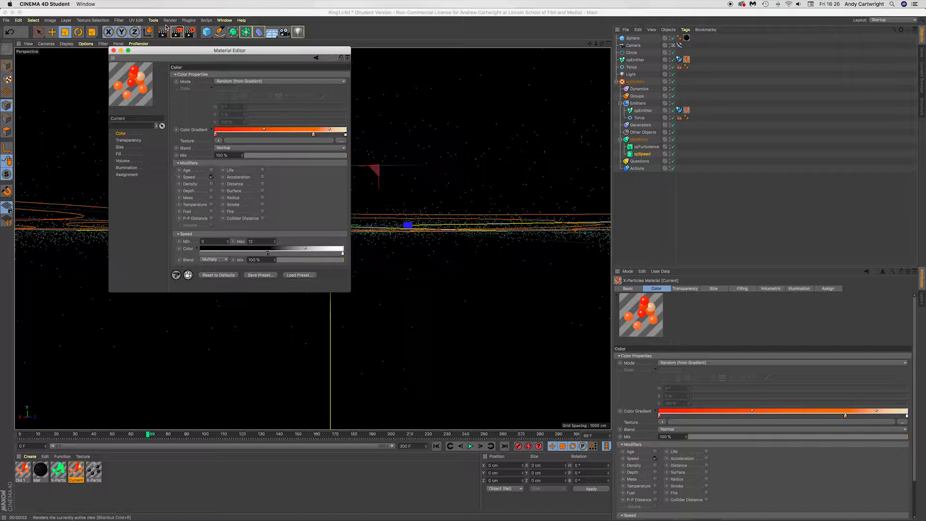
click(113, 50)
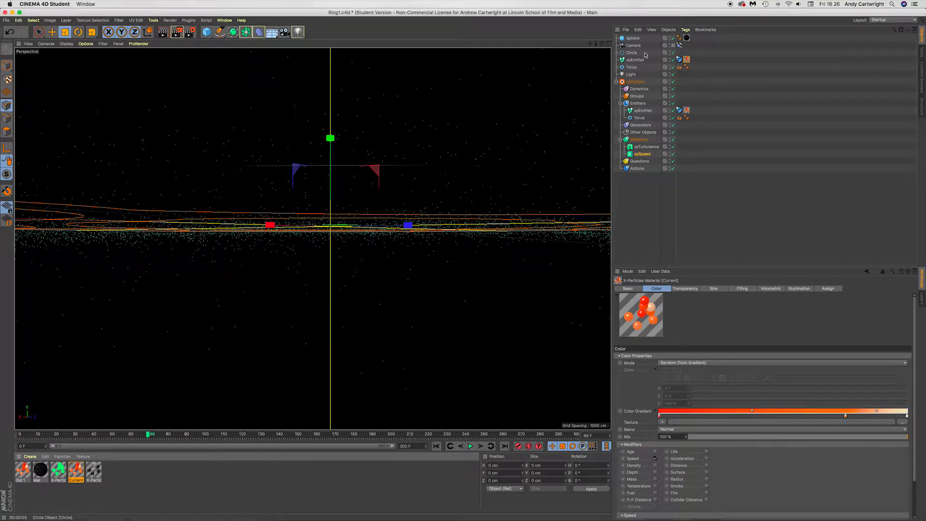
- Leave the Camera view, replay the animation from frame 0 to frame 72 and render the whole ring
click(673, 45)
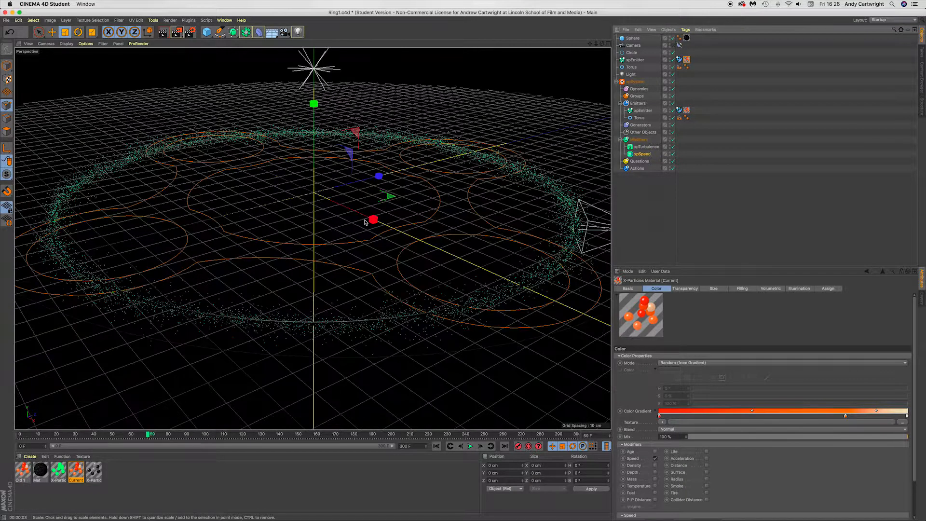
key(shift+f)
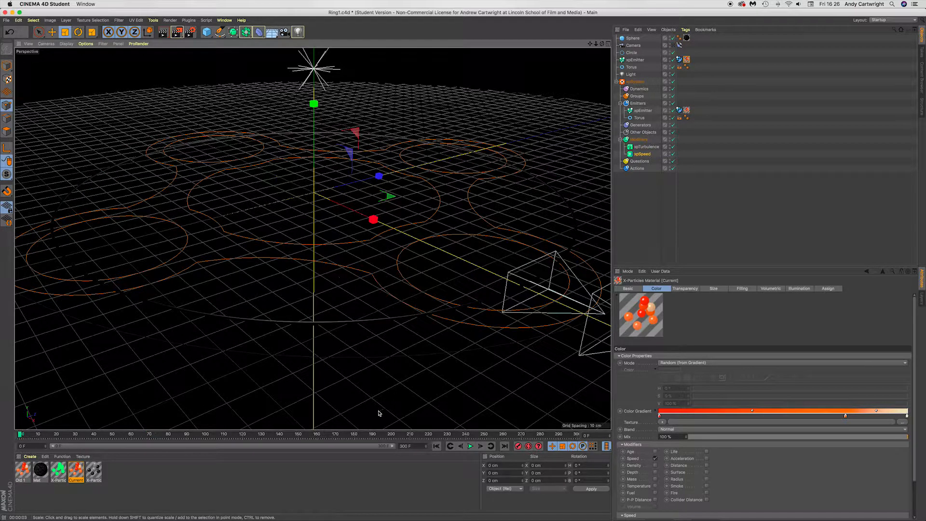
click(470, 447)
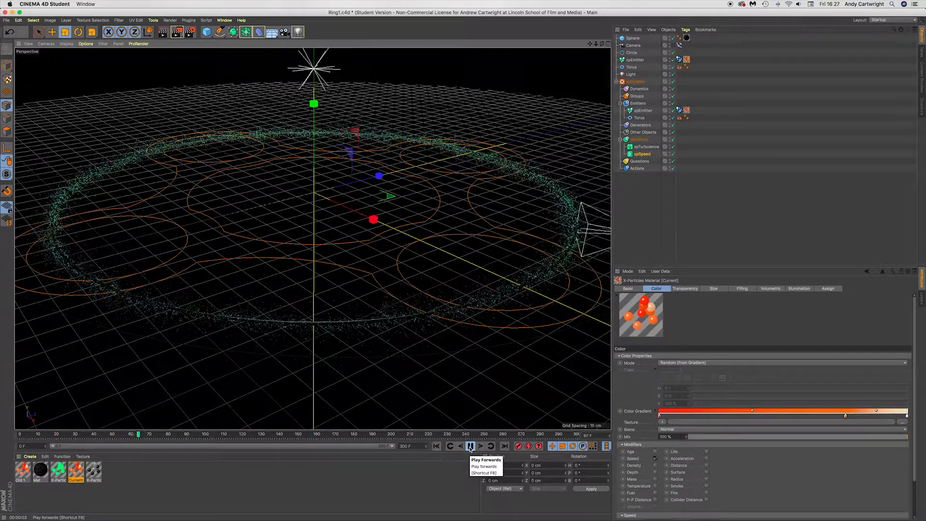
click(470, 447)
key(super+r)
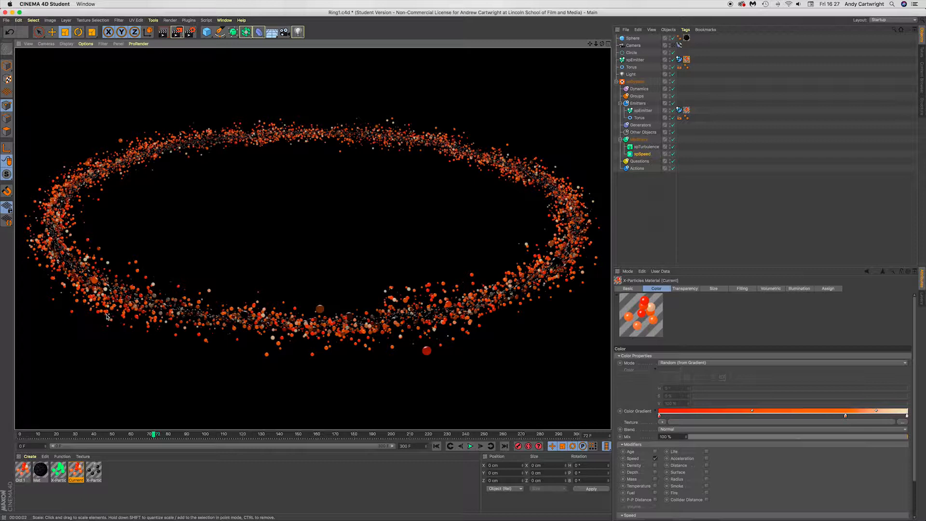
- Inspect the knots of the Current material's black-to-white Speed gradient and close the material
double_click(79, 470)
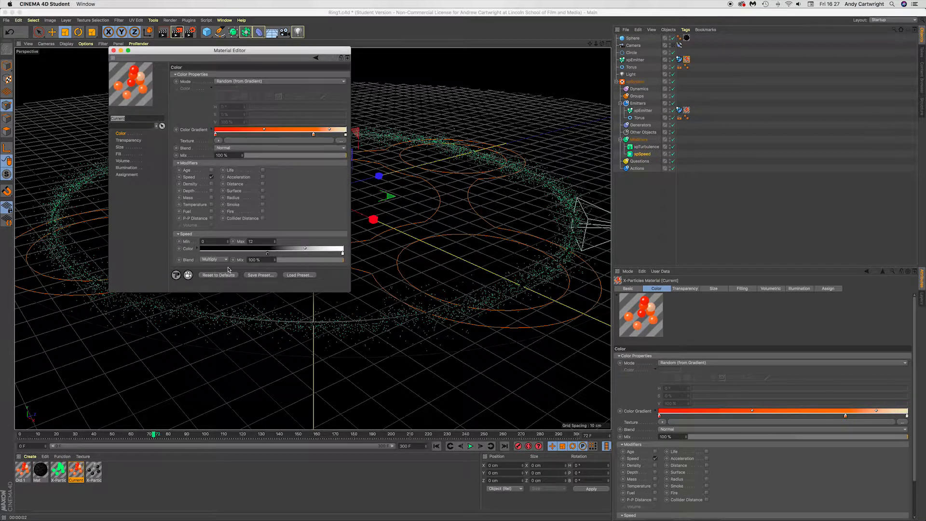
double_click(268, 254)
drag(258, 268, 255, 270)
click(272, 280)
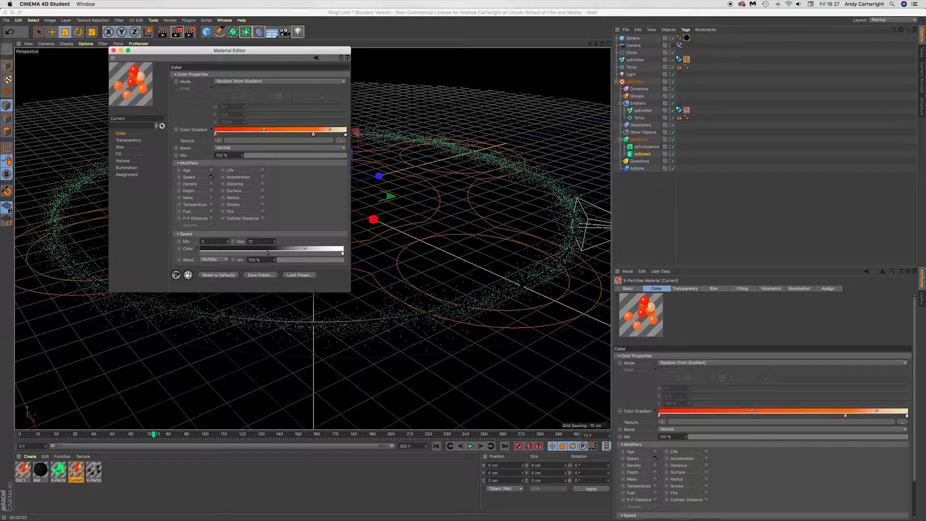
click(113, 50)
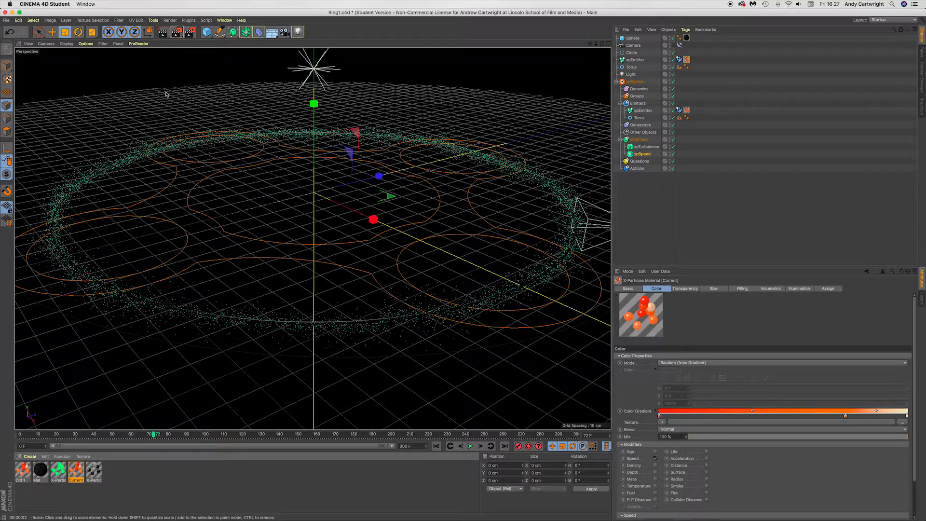
- Review the xpTurbulence modifier's settings, replay the animation from the start and render the ring at frame 84
click(470, 446)
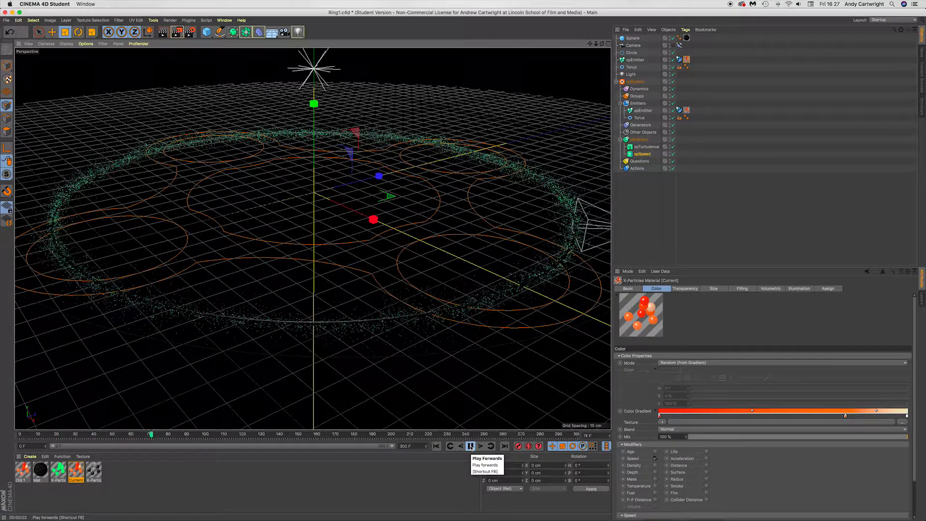
click(470, 446)
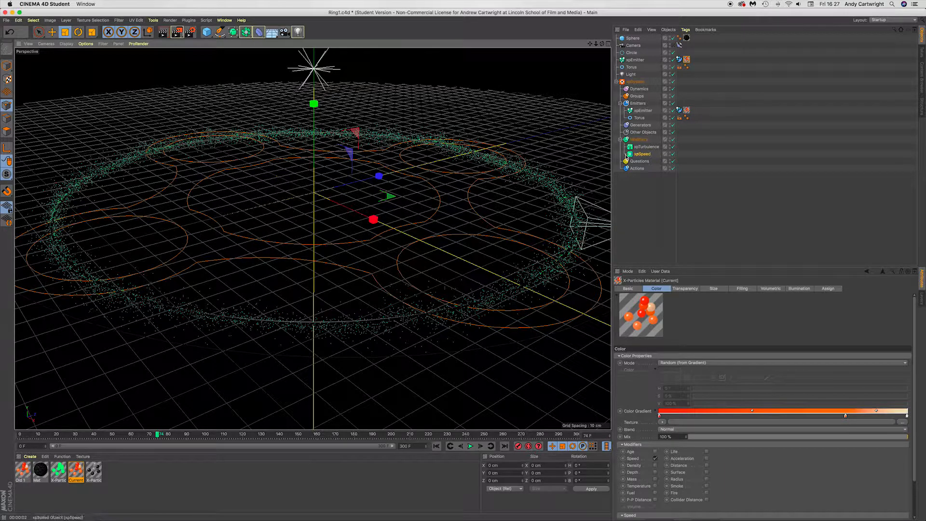
click(646, 147)
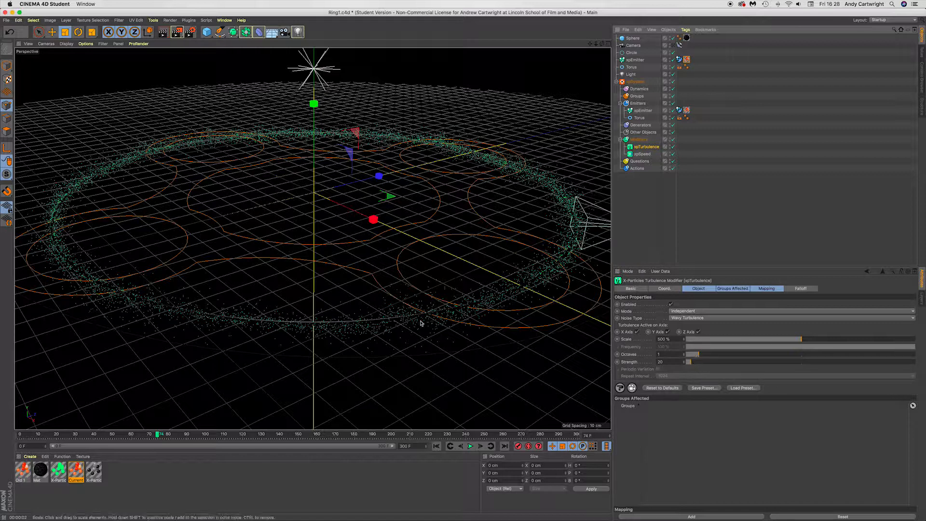
key(shift+f)
click(470, 445)
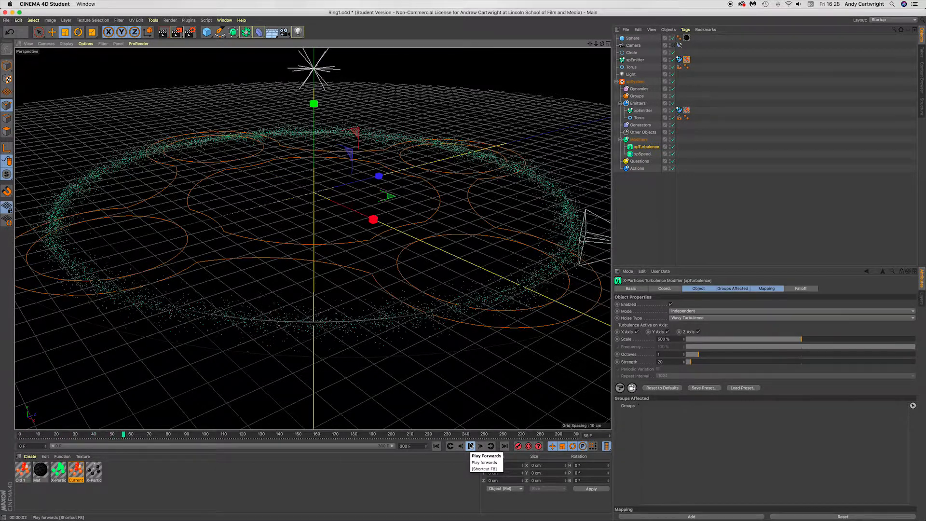
click(470, 445)
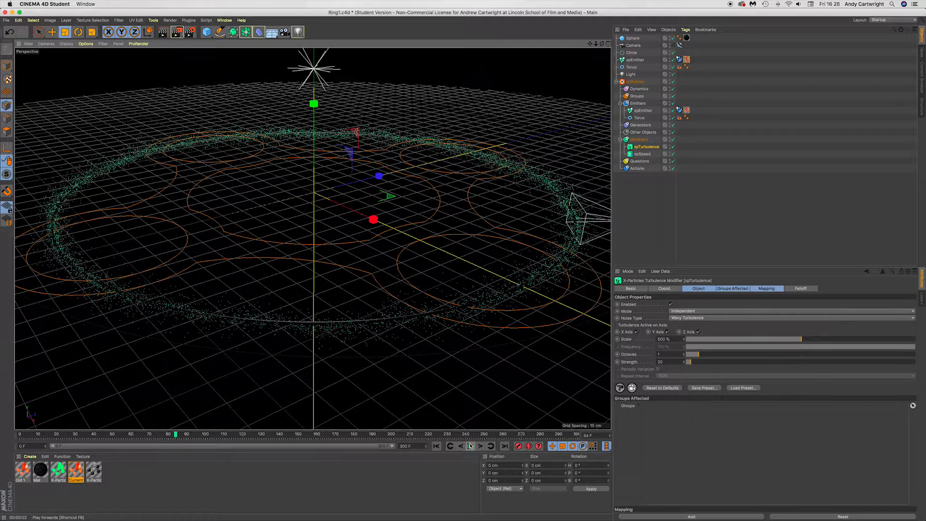
key(alt+r)
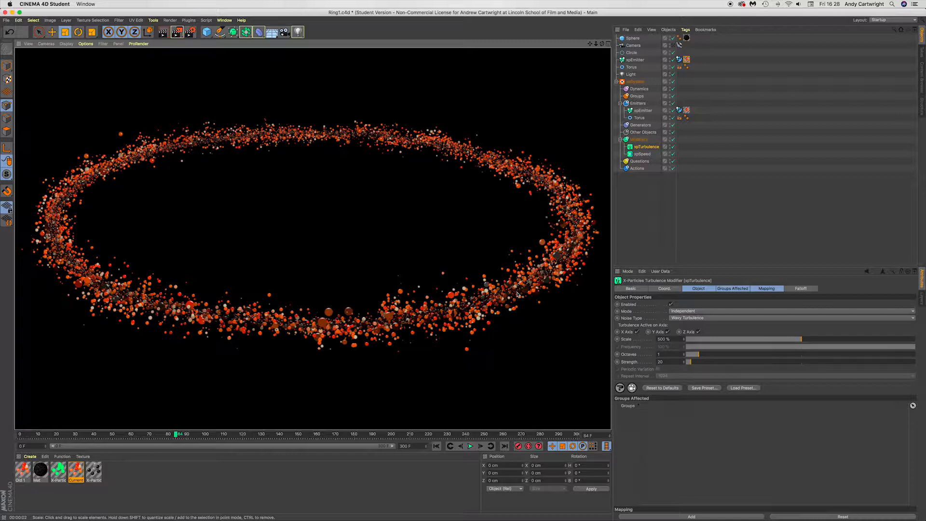
- Set the xpSpeed modifier's Particle Speed Change to 10 cm, replay from the start and render the ring at frame 91
click(641, 154)
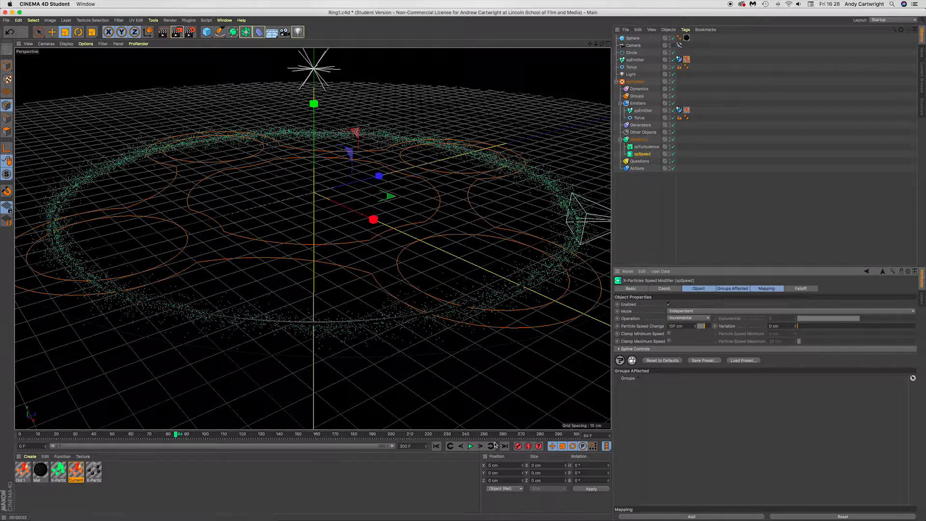
click(471, 446)
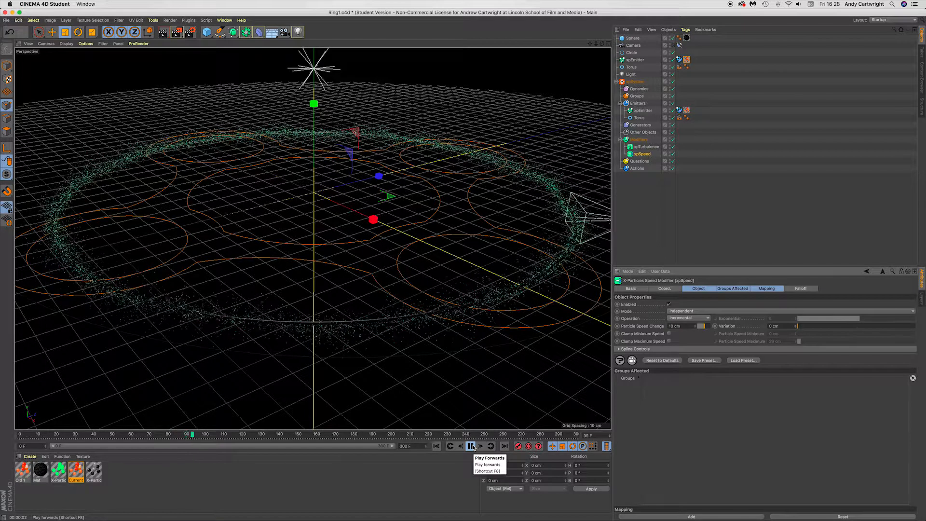
click(471, 446)
key(shift+f)
click(471, 446)
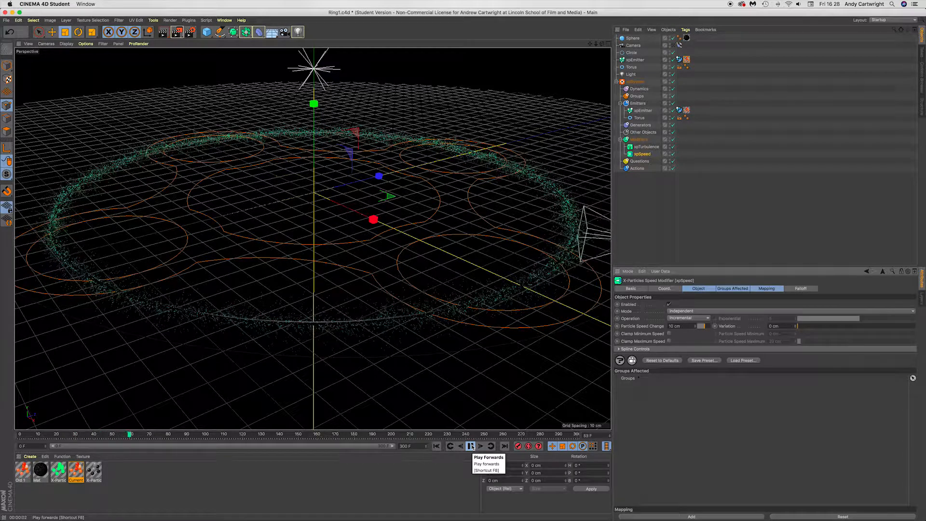
click(470, 446)
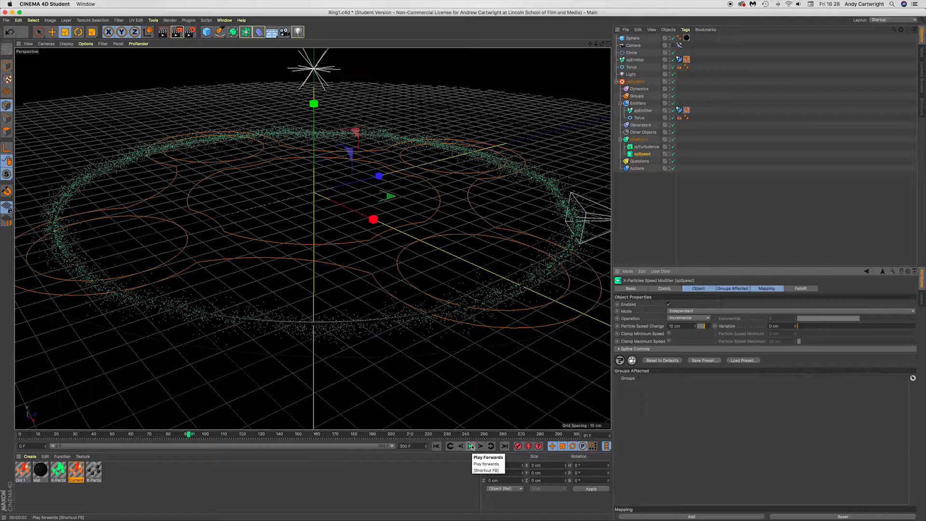
key(alt+r)
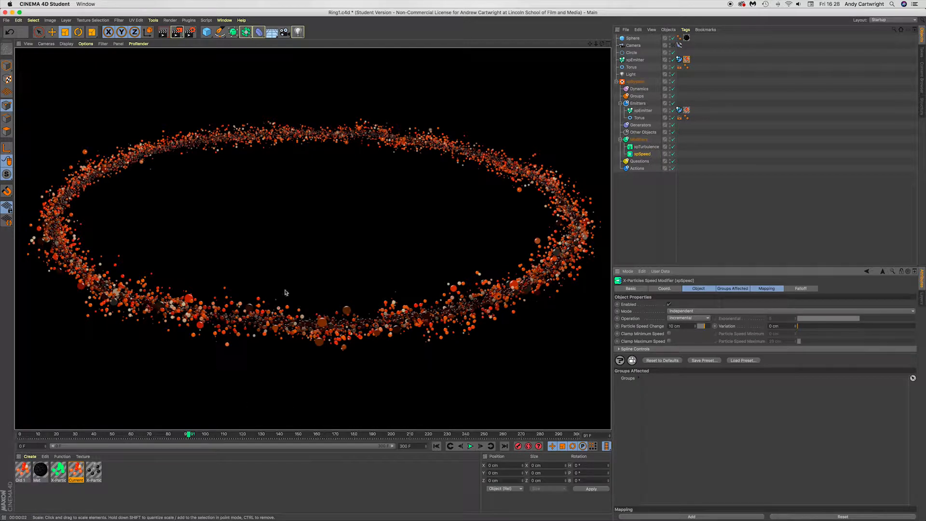
key(alt+r)
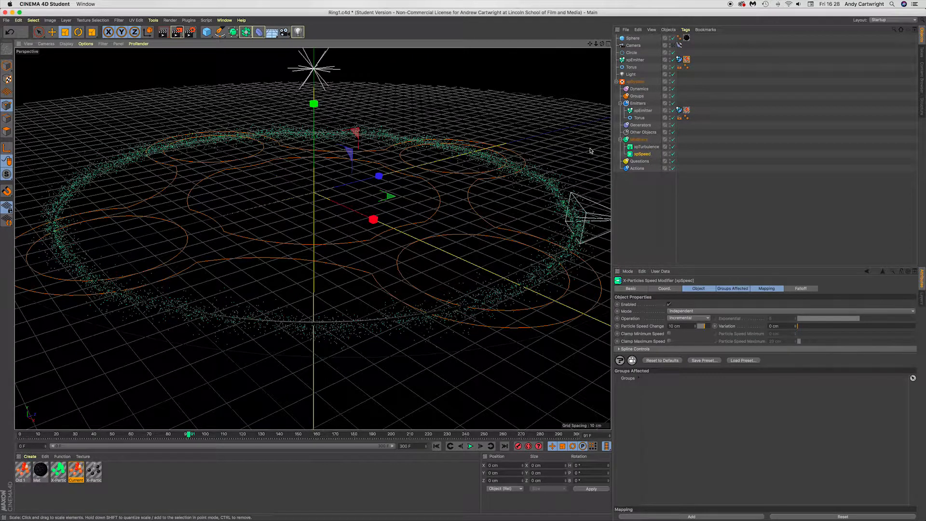
- Add a second camera object to the scene from the current perspective view
click(284, 32)
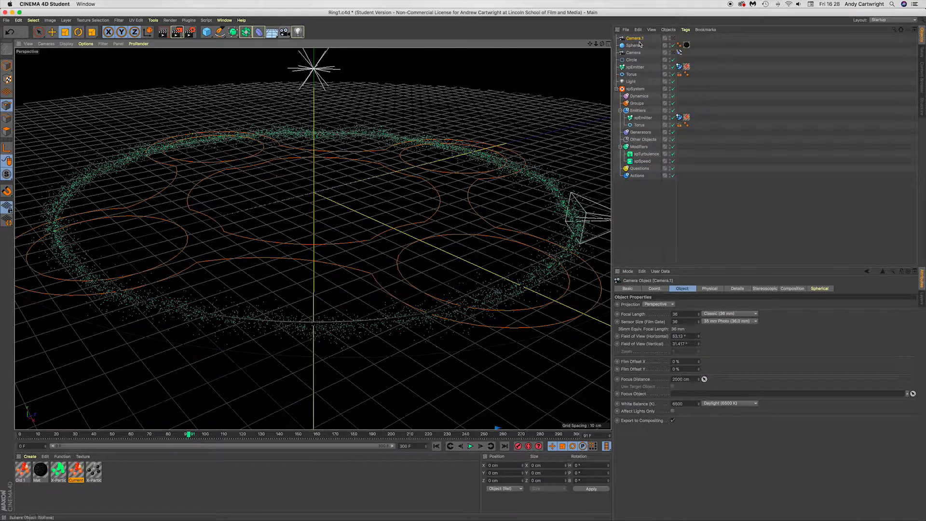
alt+drag(332, 292, 264, 261)
alt+drag(338, 303, 328, 316)
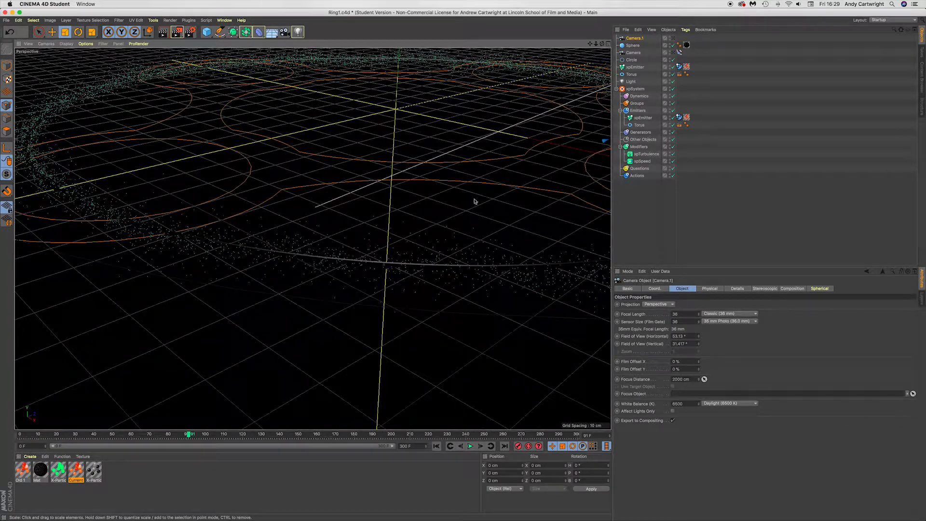
- Disable the Sphere and render a low, close side view of the particle ring
click(673, 45)
alt+drag(335, 284, 343, 272)
alt+middle_drag(361, 218, 320, 286)
alt+middle_drag(321, 235, 314, 225)
alt+drag(314, 225, 330, 216)
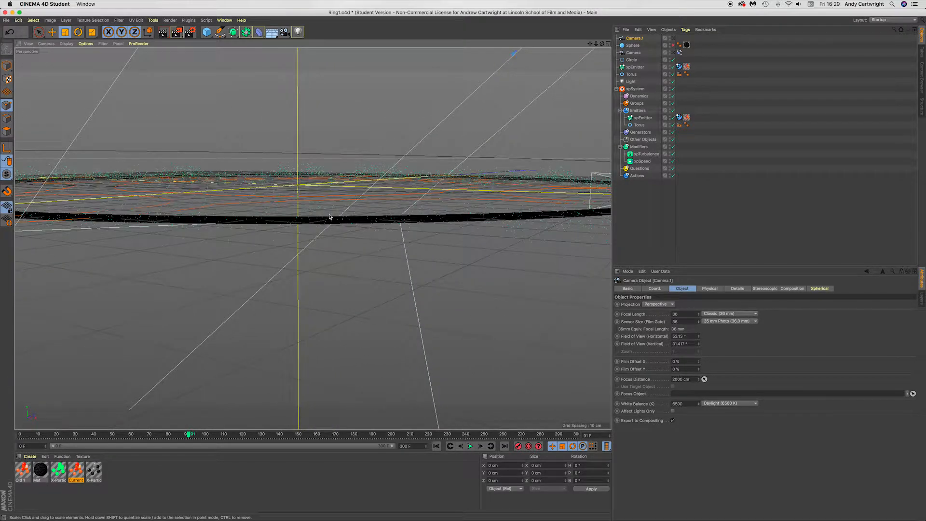
key(alt+r)
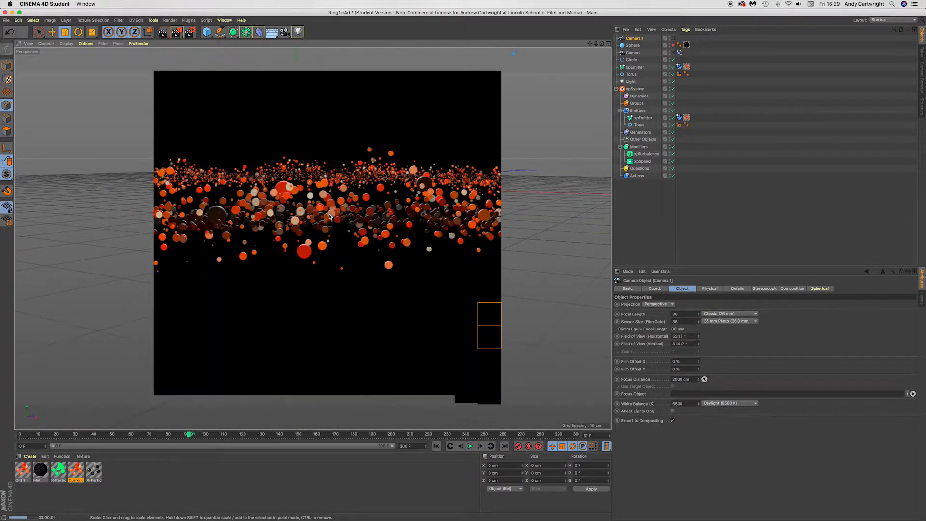
double_click(330, 217)
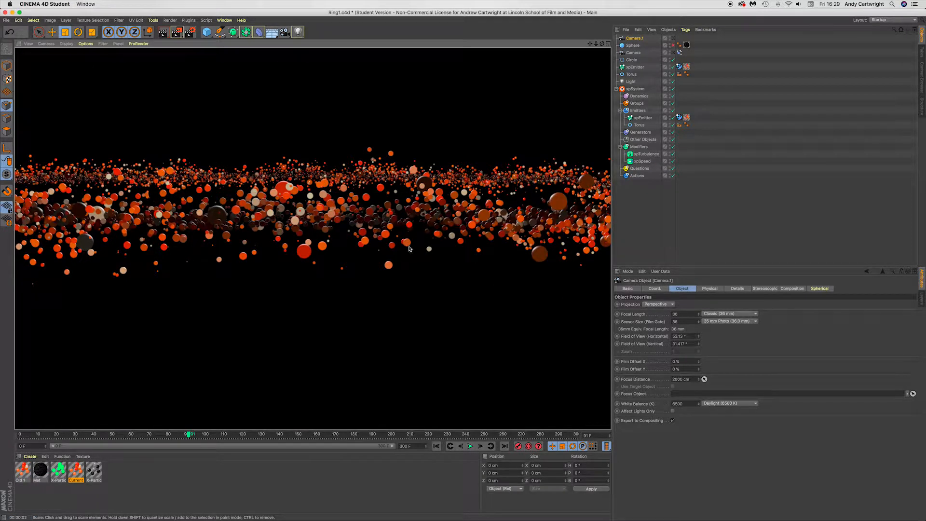
key(alt+r)
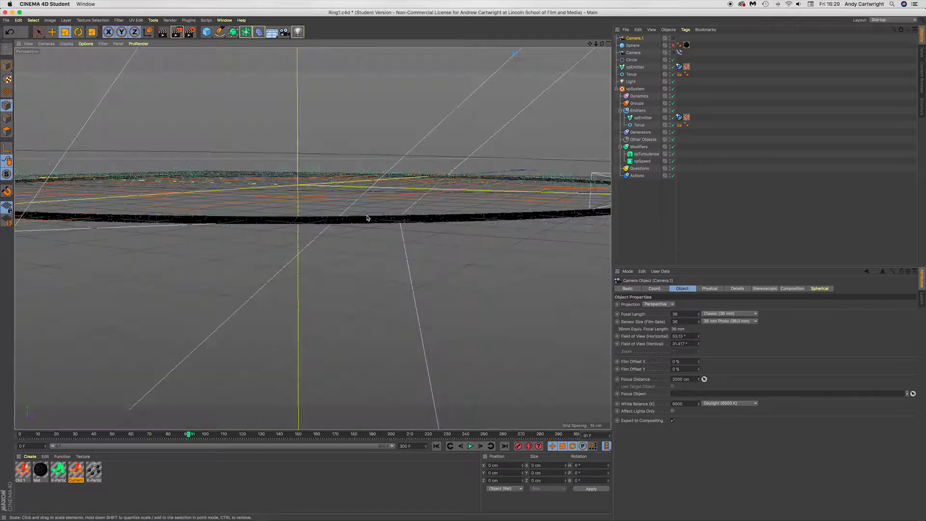
- Enable DOF Map Rear Blur on the original Camera and render the particle ring through that camera
alt+drag(366, 218, 357, 207)
click(633, 53)
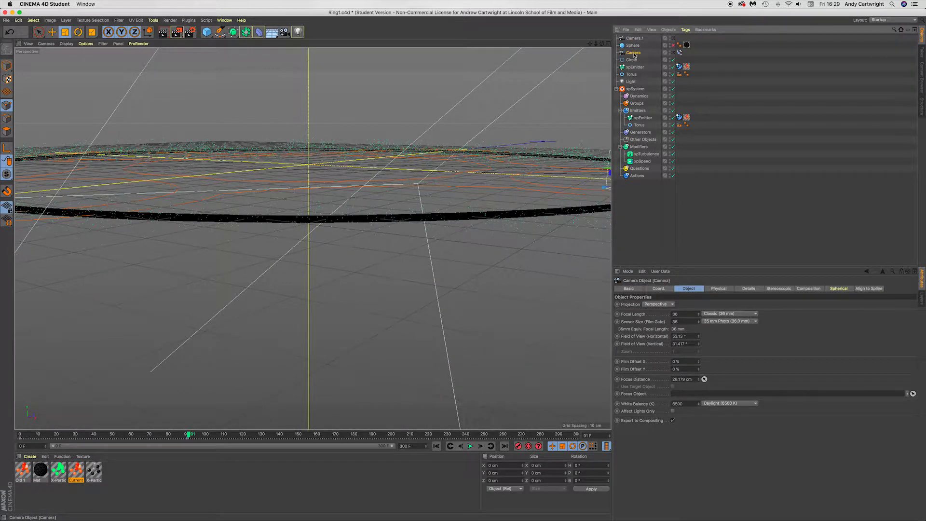
click(629, 288)
click(659, 288)
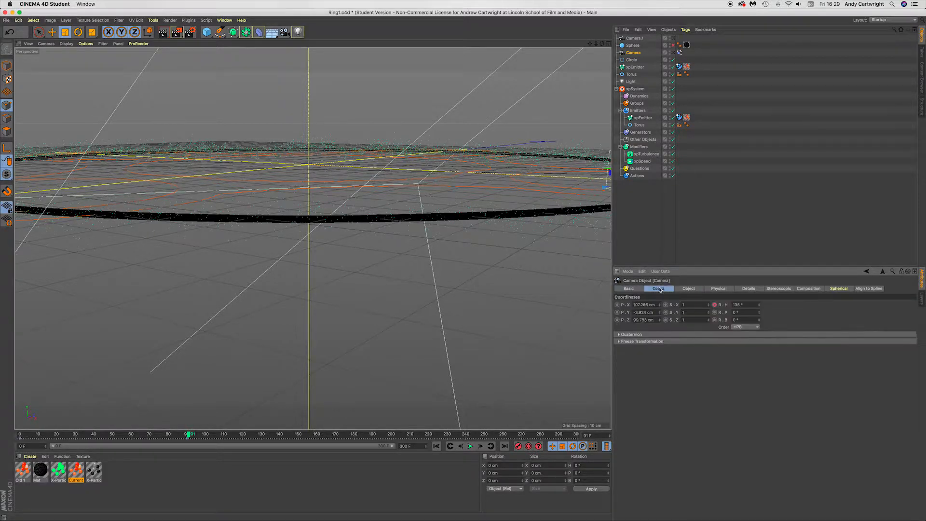
click(689, 288)
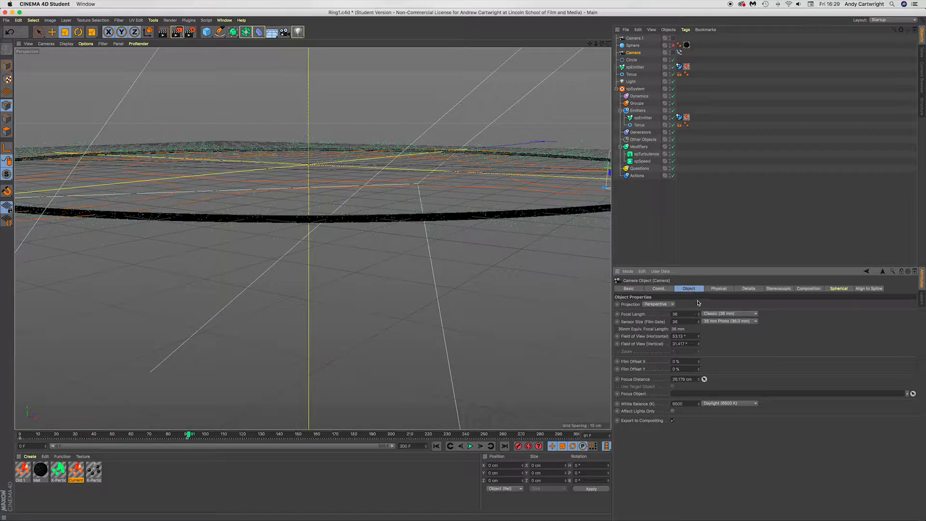
click(712, 288)
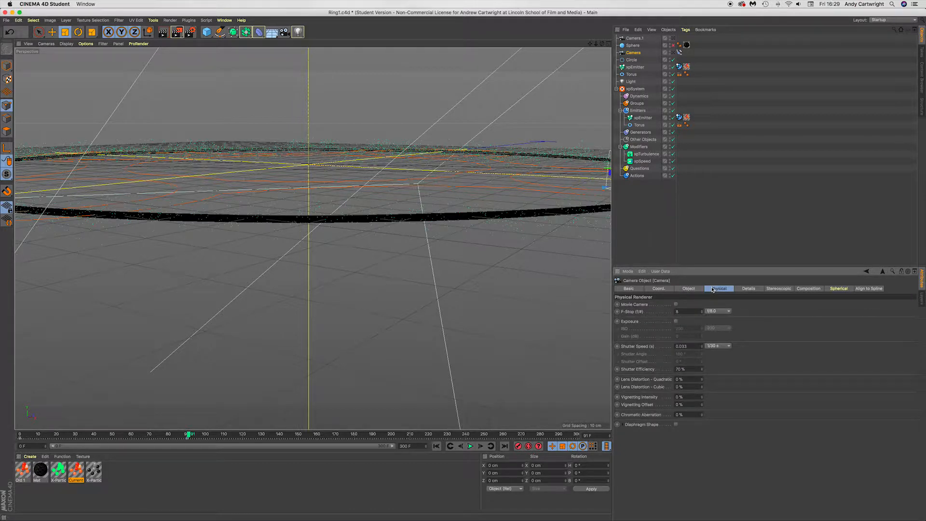
click(745, 289)
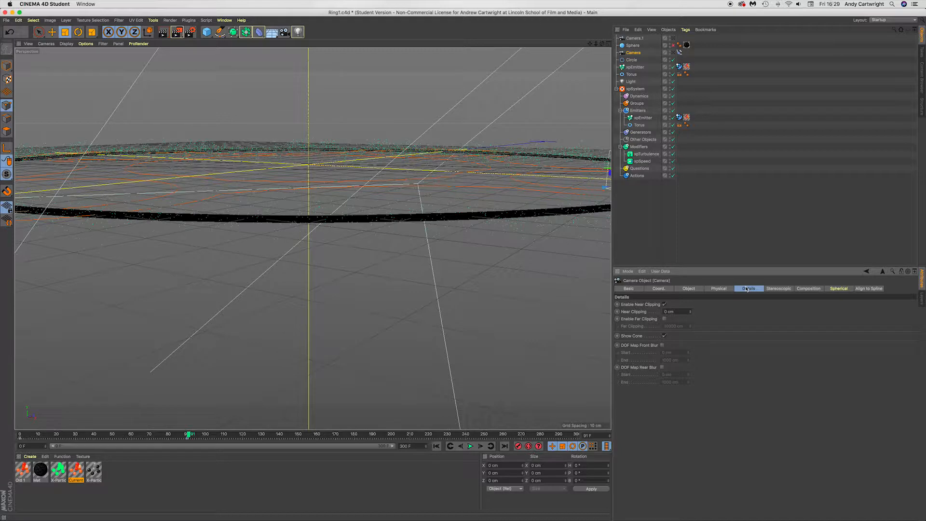
click(663, 367)
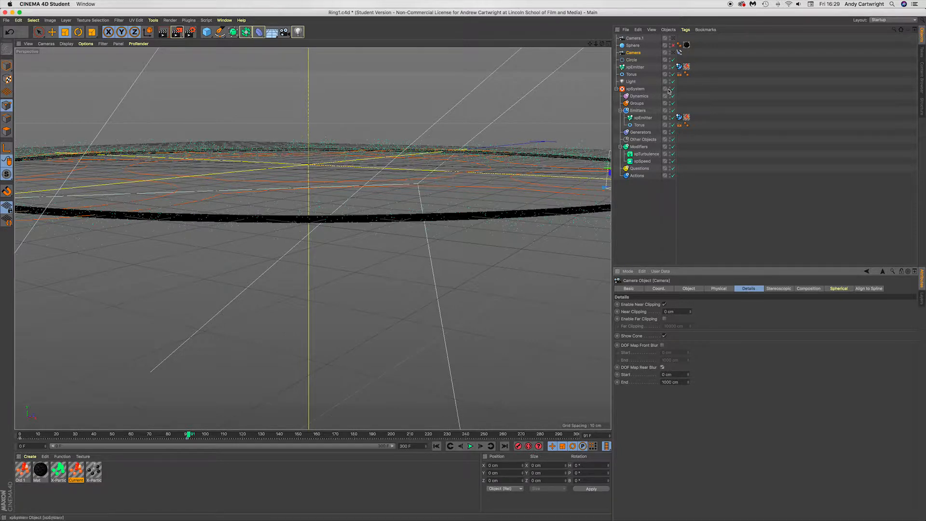
click(673, 53)
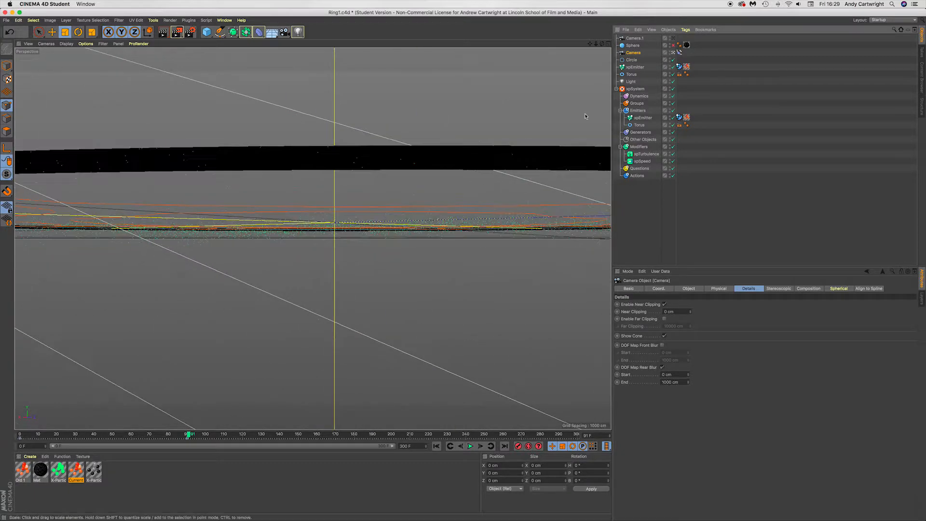
key(super+r)
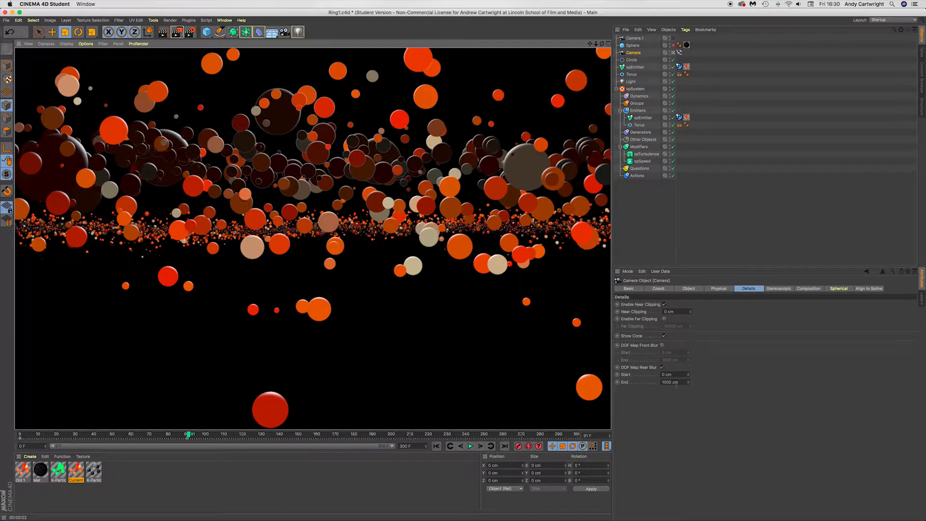
- Set the Camera's focus distance by picking a point on the black ring band in the view
double_click(668, 381)
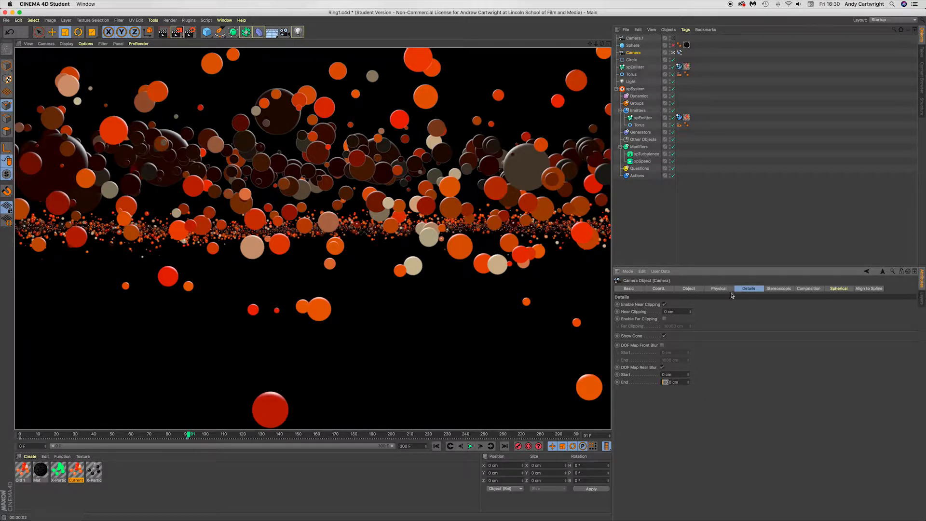
click(640, 289)
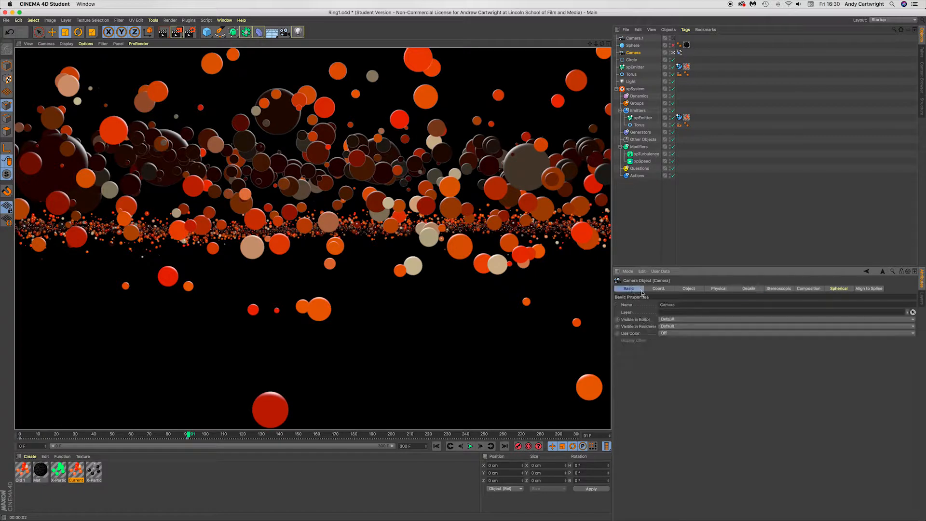
click(659, 288)
click(689, 288)
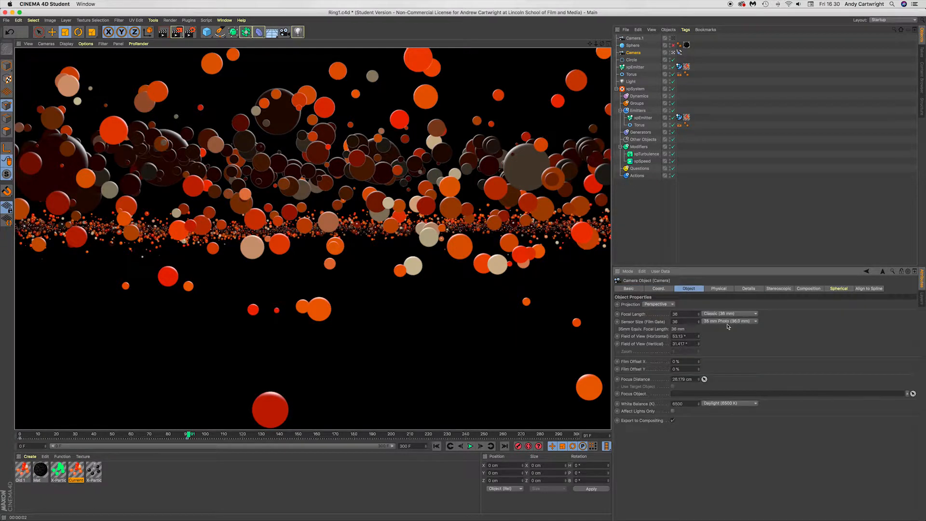
click(704, 379)
click(363, 163)
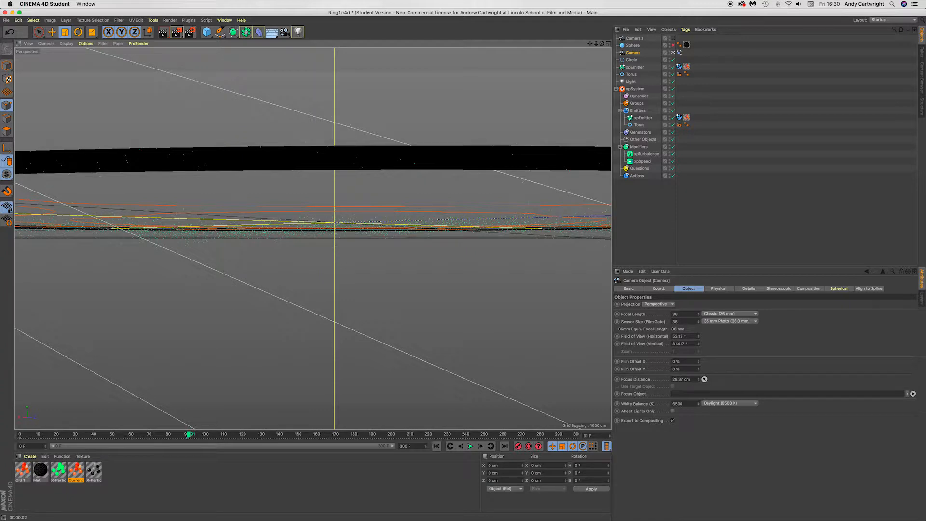
- Set the Camera's DOF Map Rear Blur End to 50 cm and render the view again
click(728, 289)
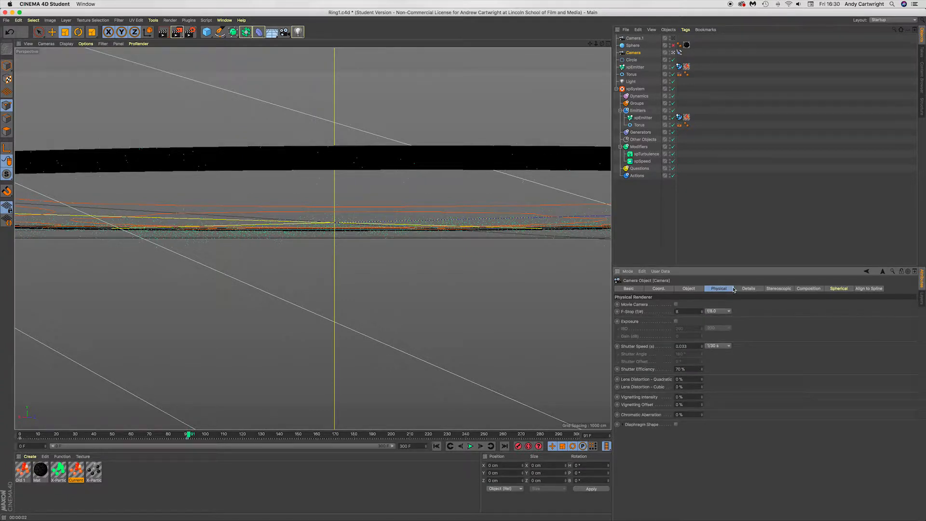
click(747, 288)
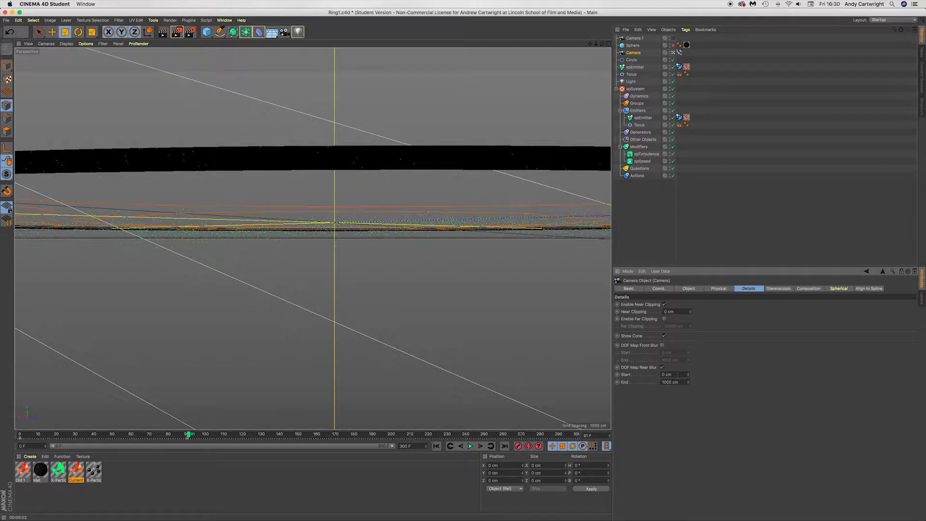
click(664, 374)
key(Tab)
text(50)
key(Return)
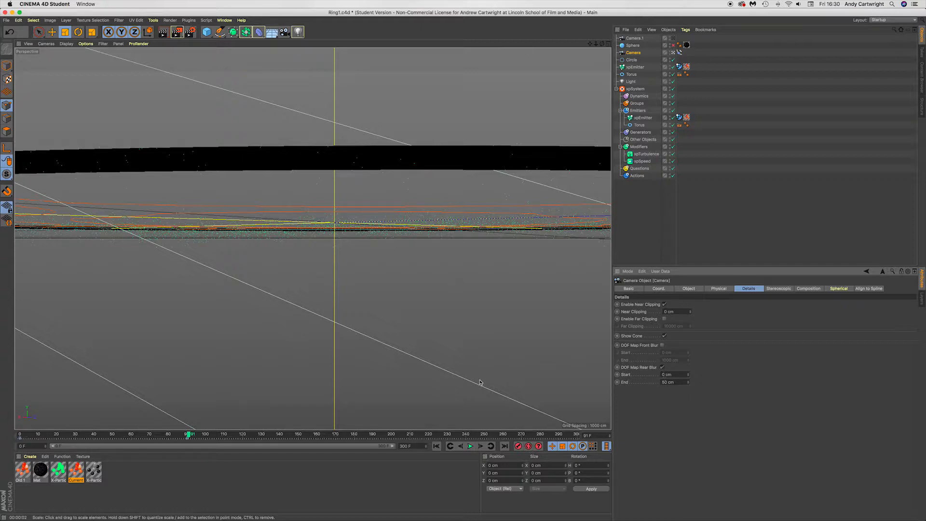
key(ctrl+r)
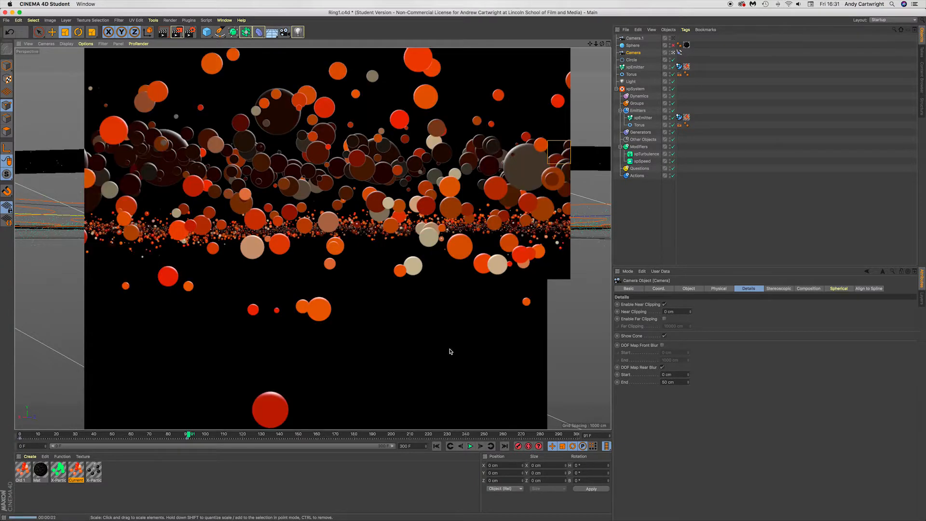
click(591, 358)
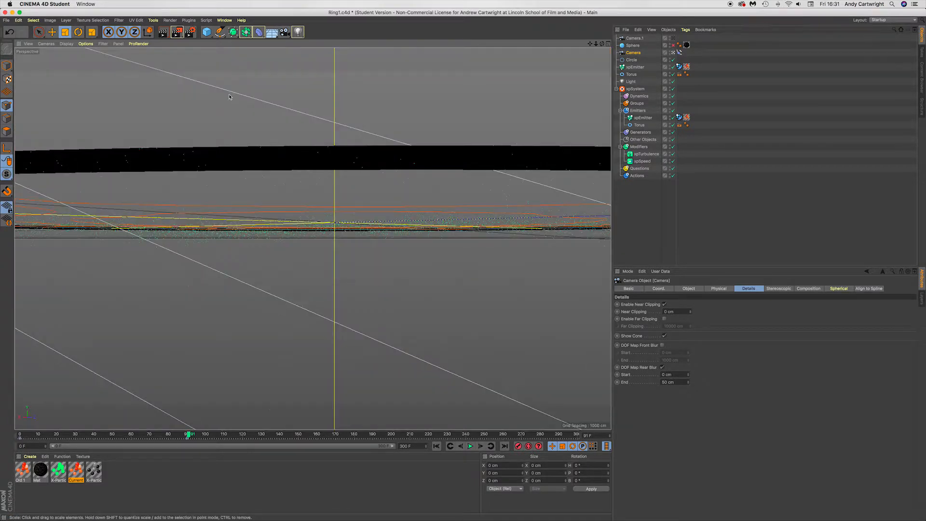
- Review the X-Particles basic and multipass options in the render settings
click(191, 32)
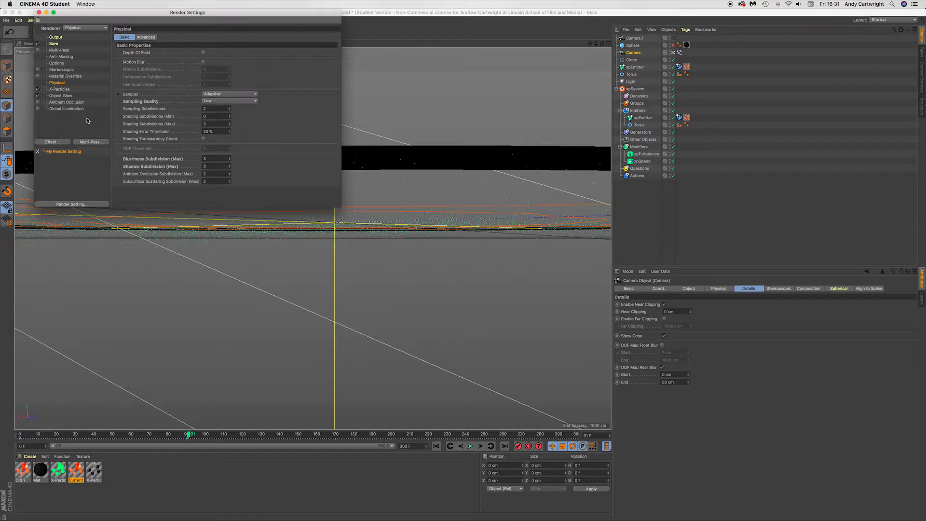
click(62, 89)
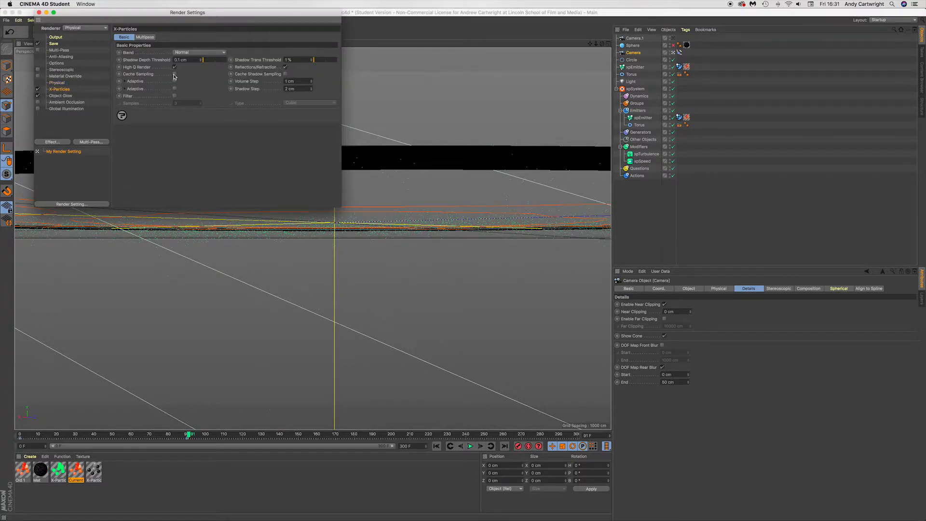
click(146, 38)
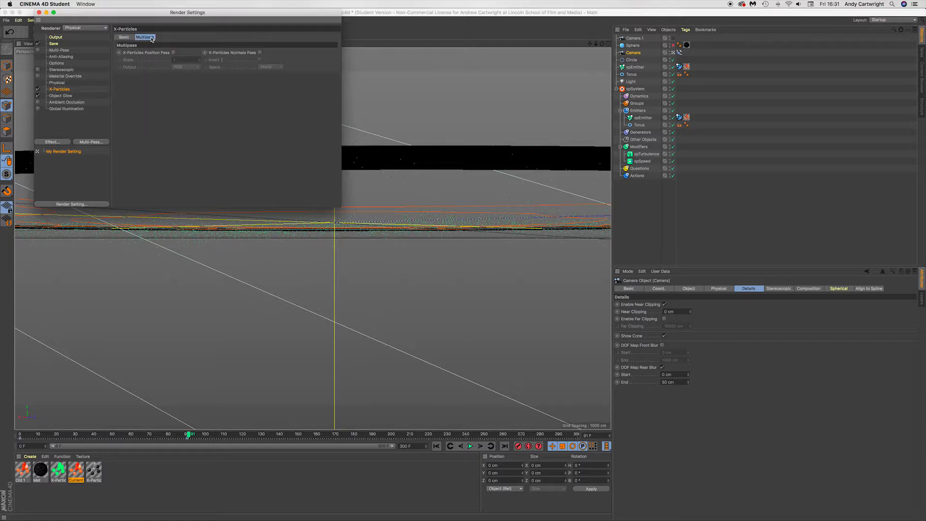
click(125, 37)
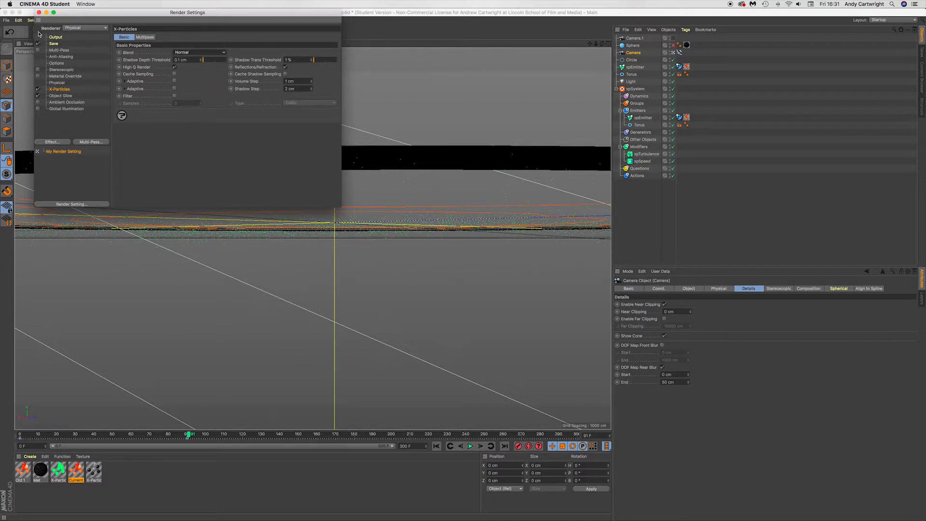
click(39, 12)
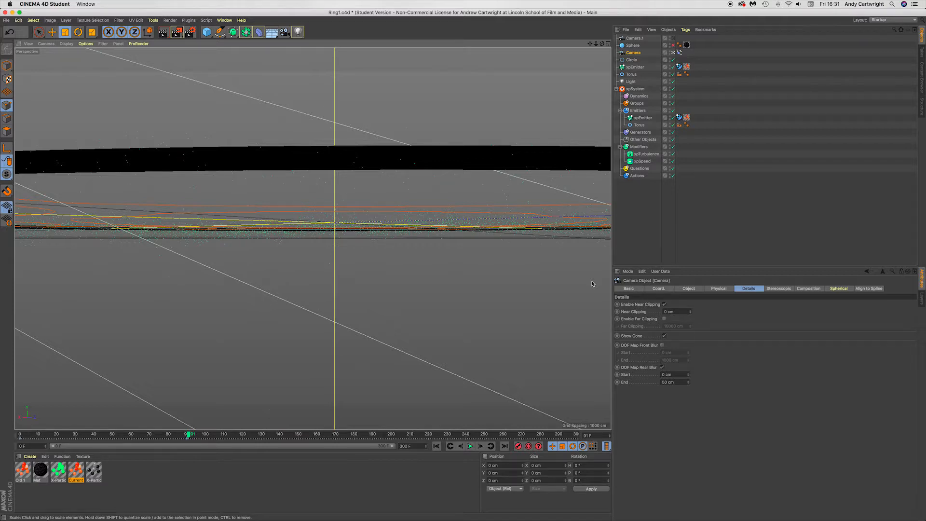
- Leave the original Camera's view, look through Camera.1 and render the particle ring from it
click(672, 53)
scroll(392, 213, down, 5)
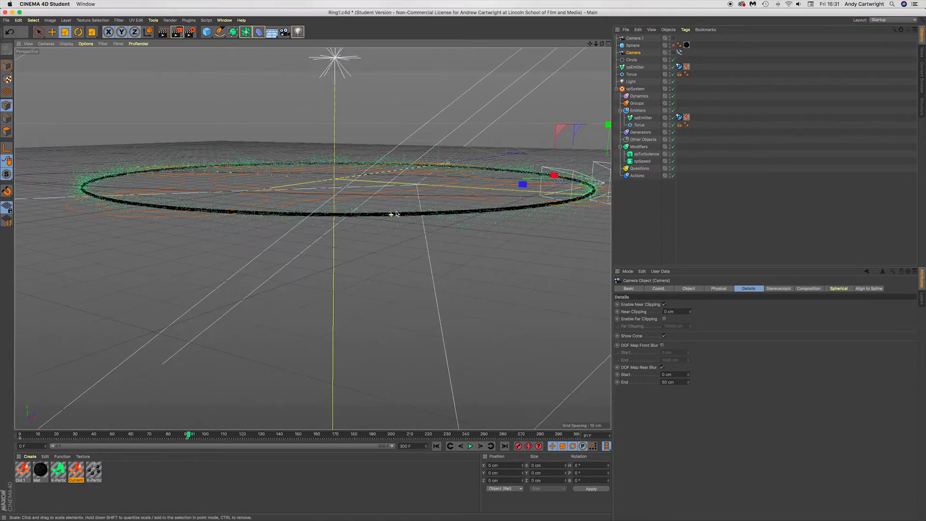
alt+drag(443, 192, 410, 213)
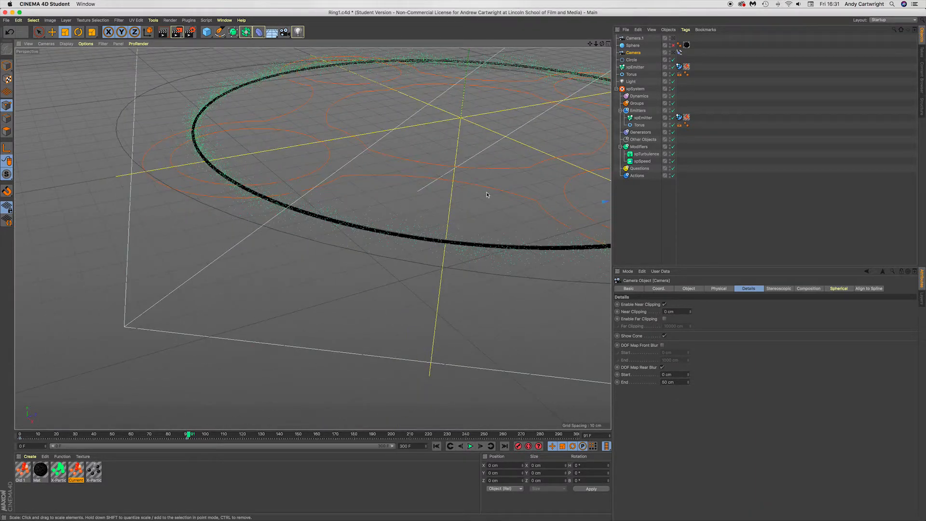
alt+drag(496, 193, 340, 245)
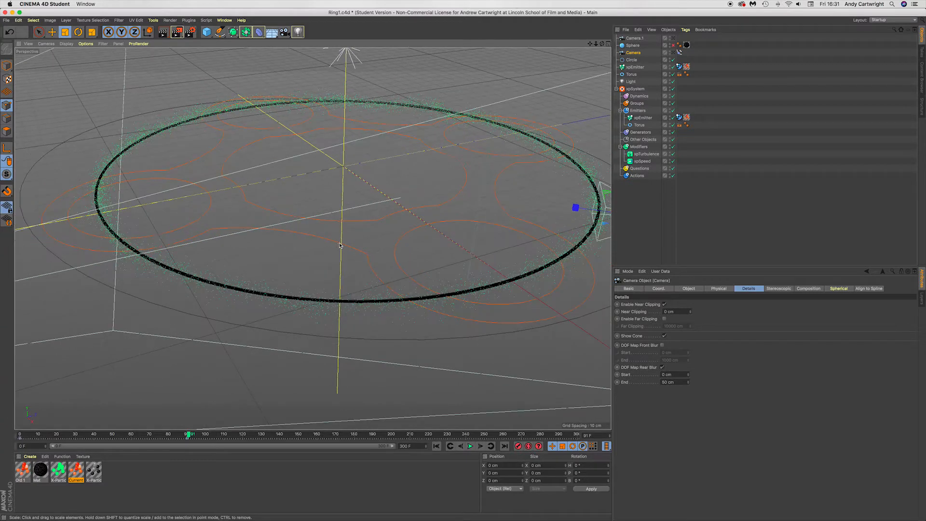
click(672, 39)
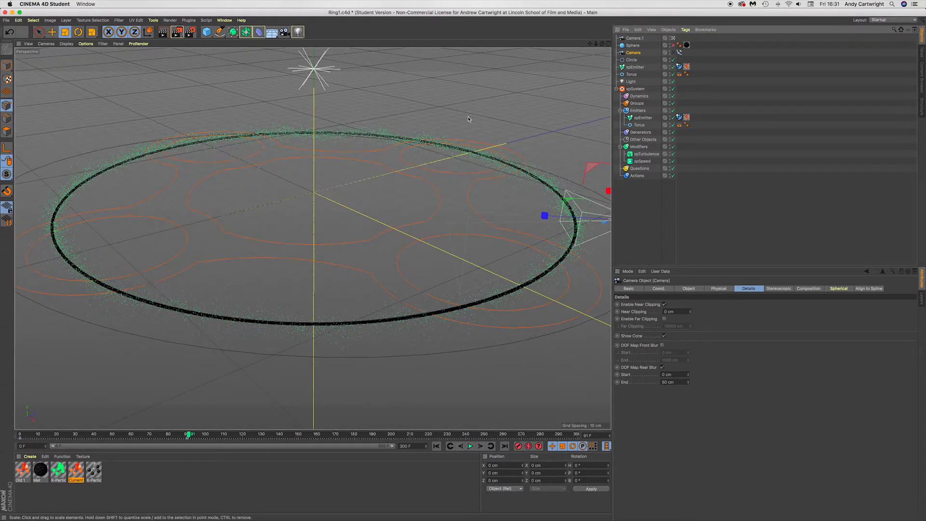
key(super+r)
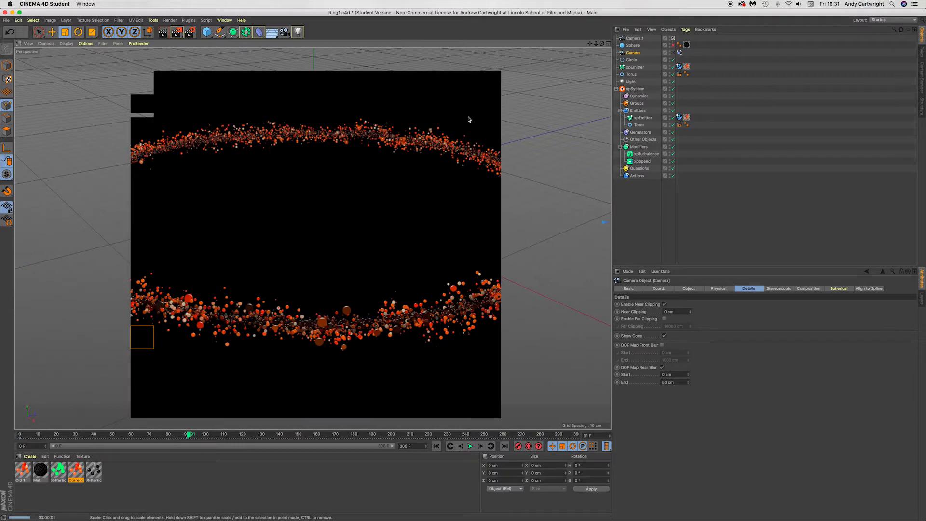